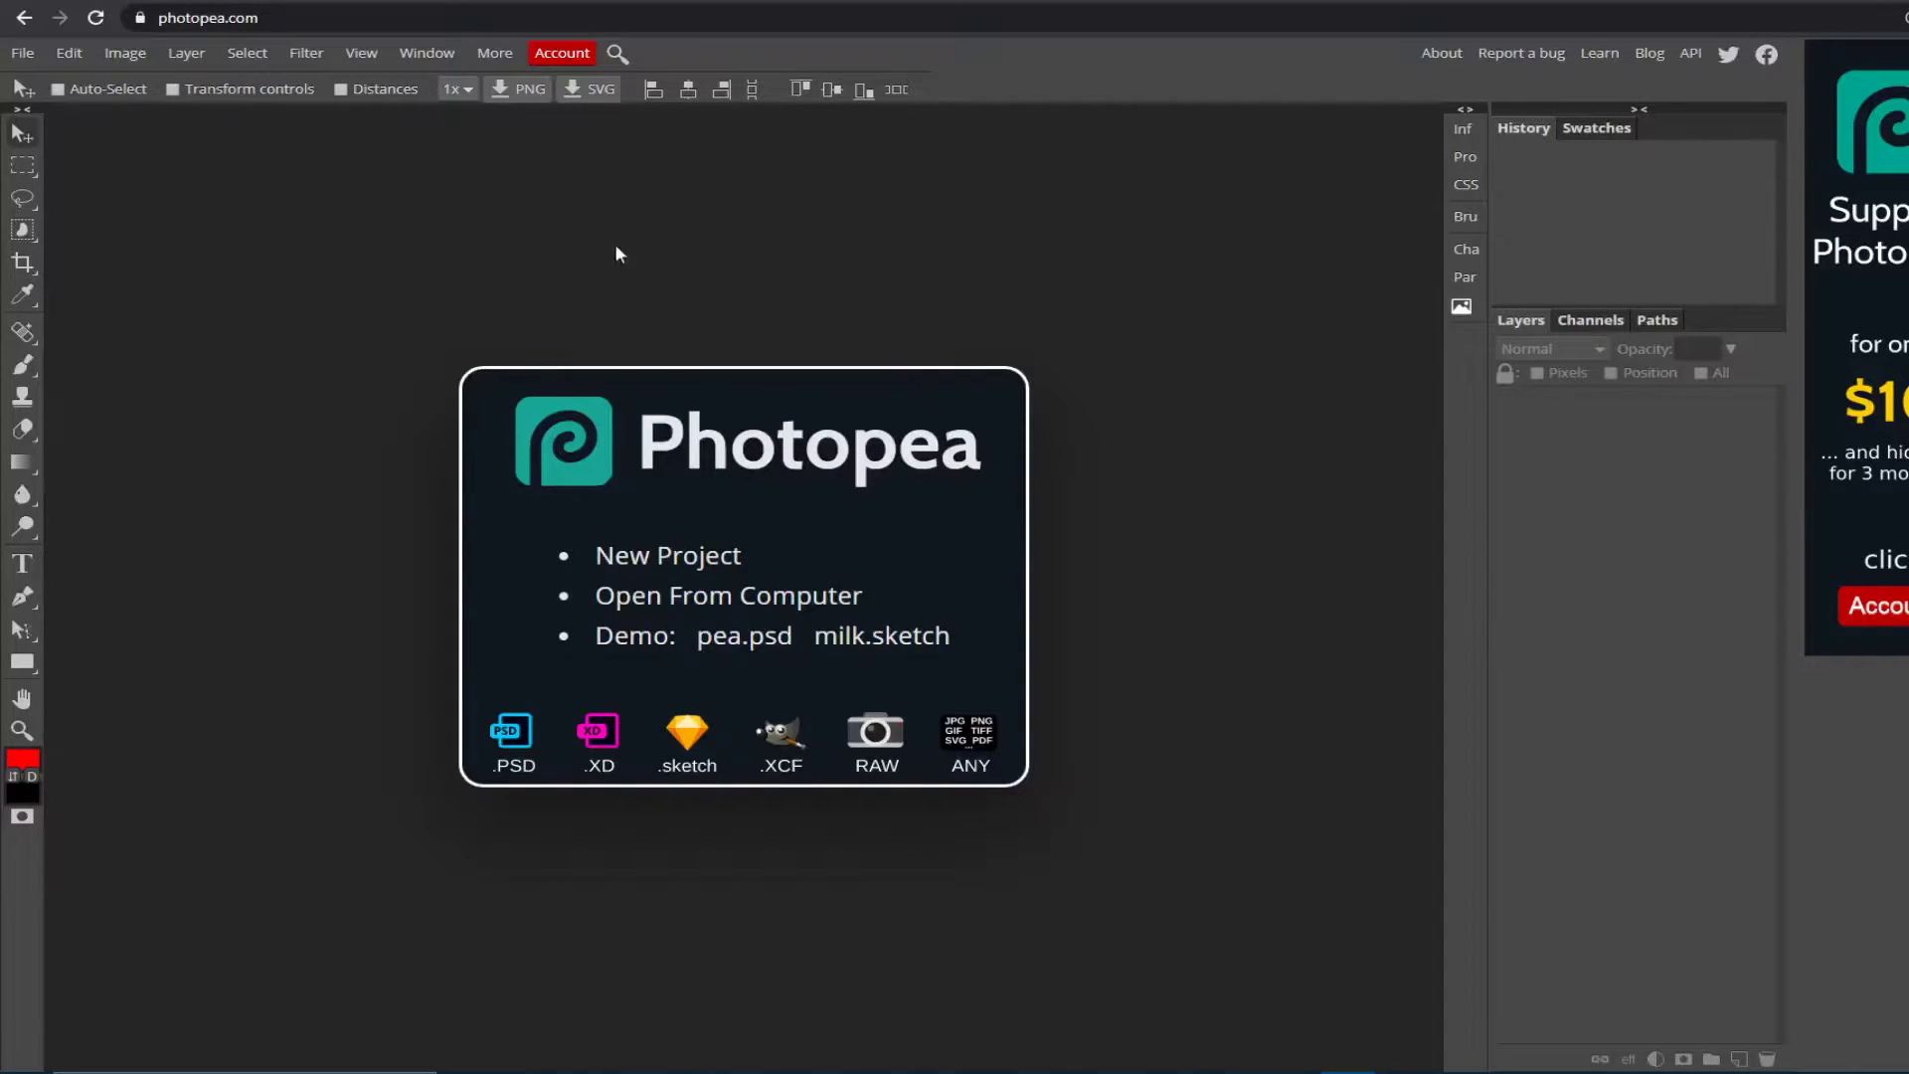
# Start a new document with width 1280, height 720 and the name 'phototutorial'
pyautogui.click(21, 54)
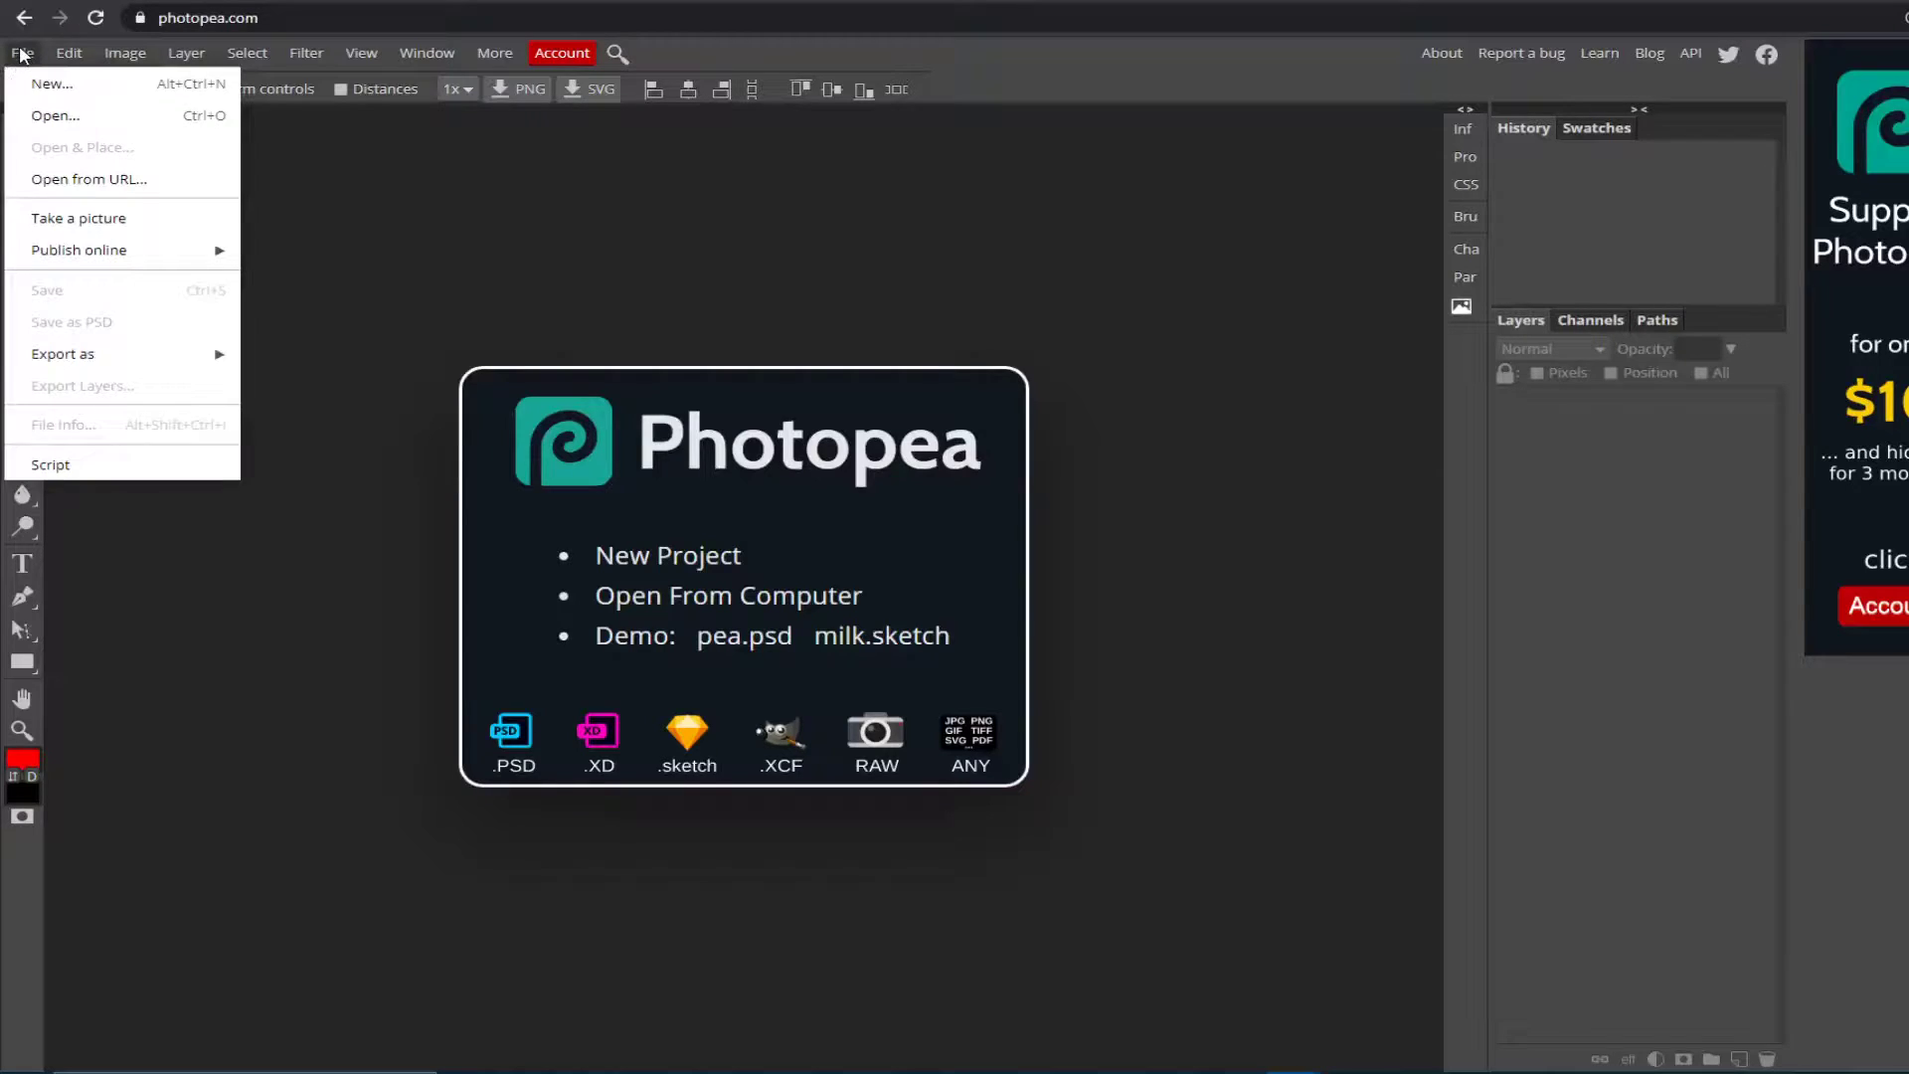
pyautogui.click(30, 84)
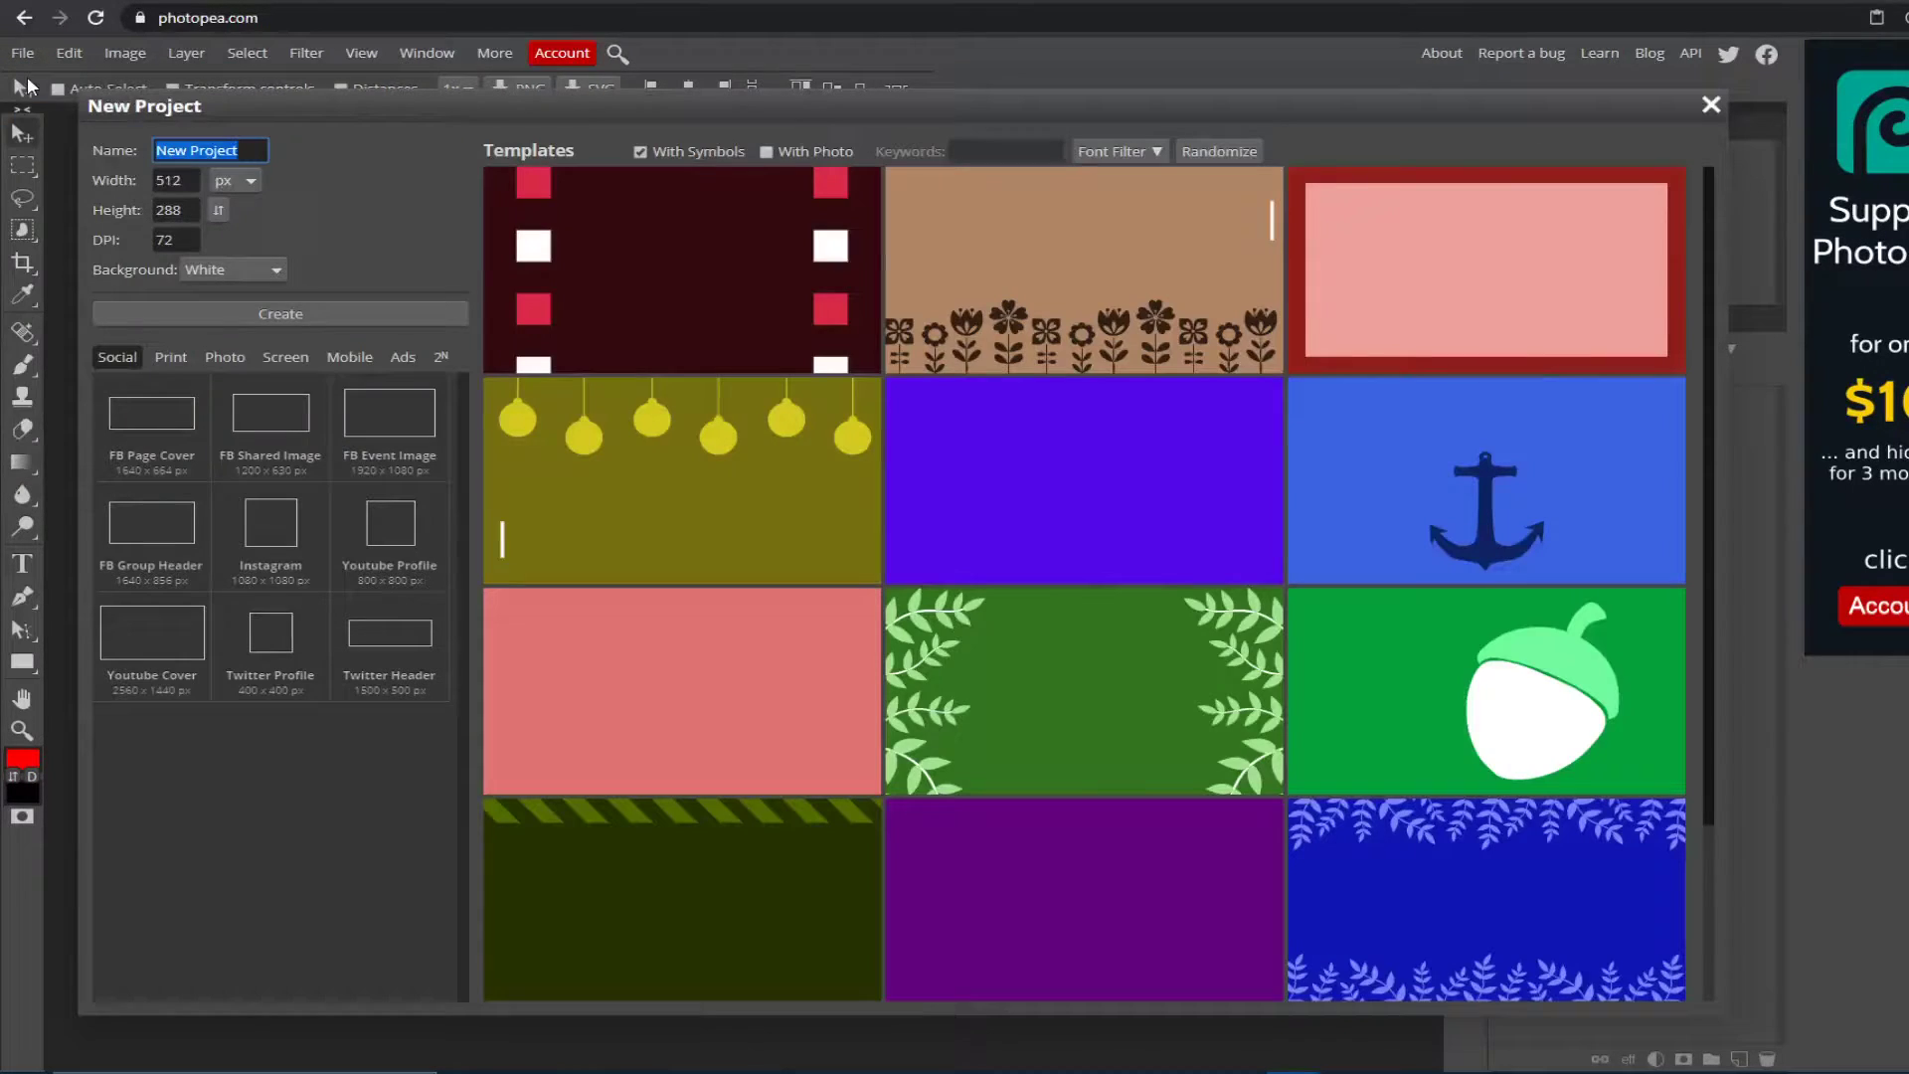
pyautogui.press('Tab')
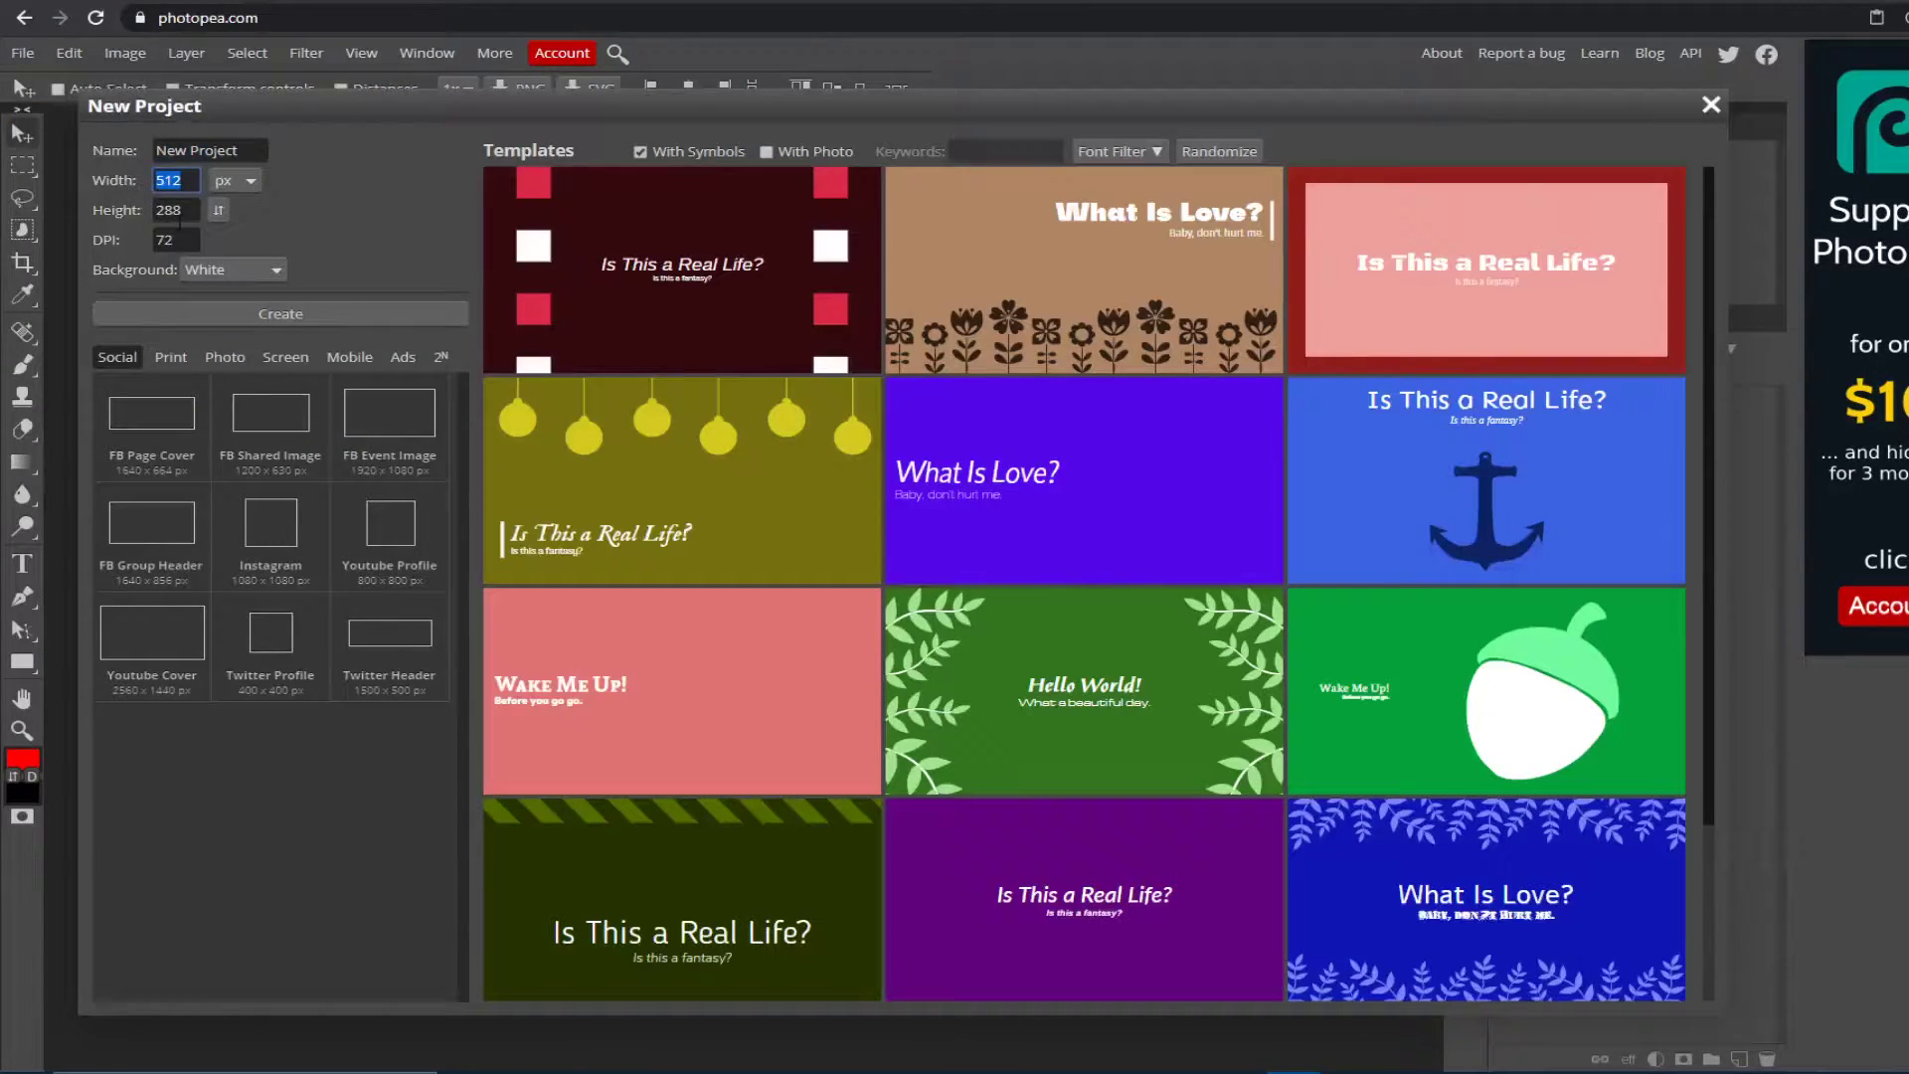
pyautogui.write('1280')
pyautogui.press('Tab')
pyautogui.write('7')
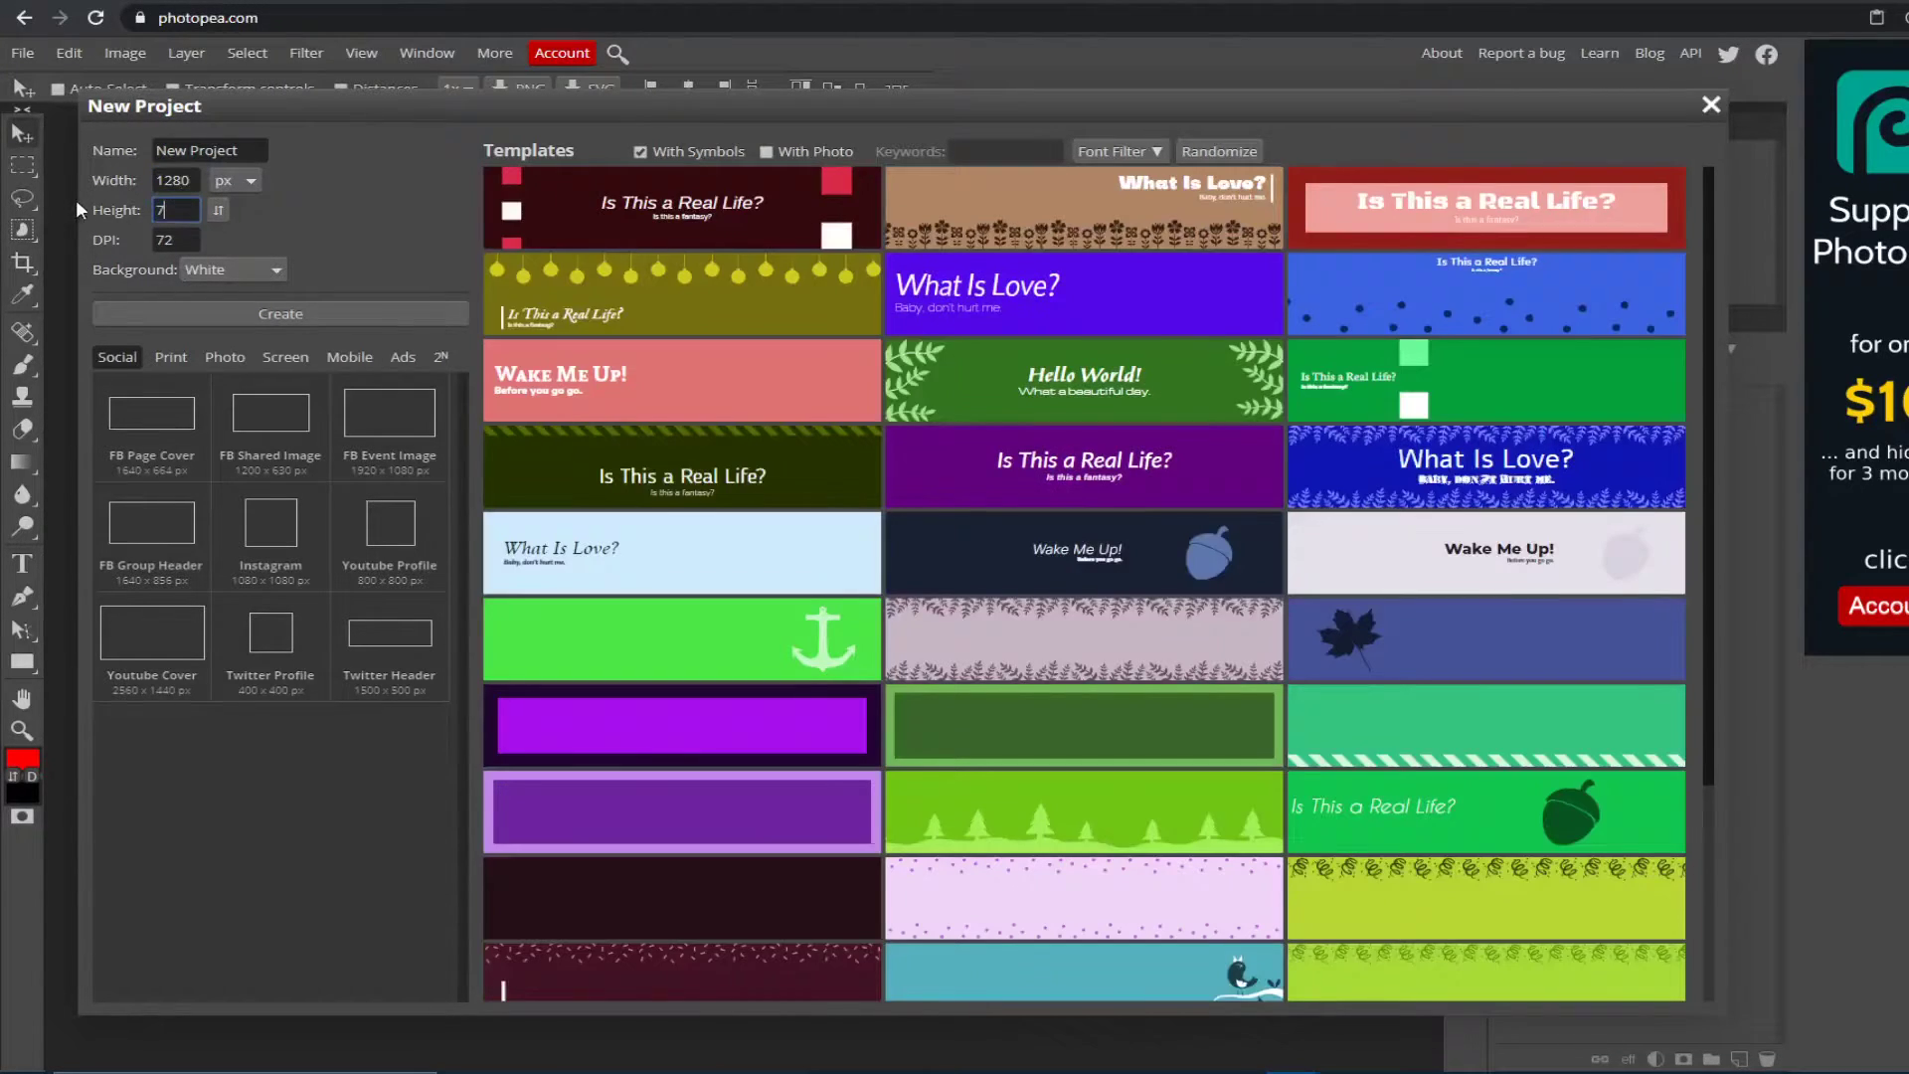
pyautogui.write('20')
pyautogui.moveTo(237, 150); pyautogui.dragTo(83, 143)
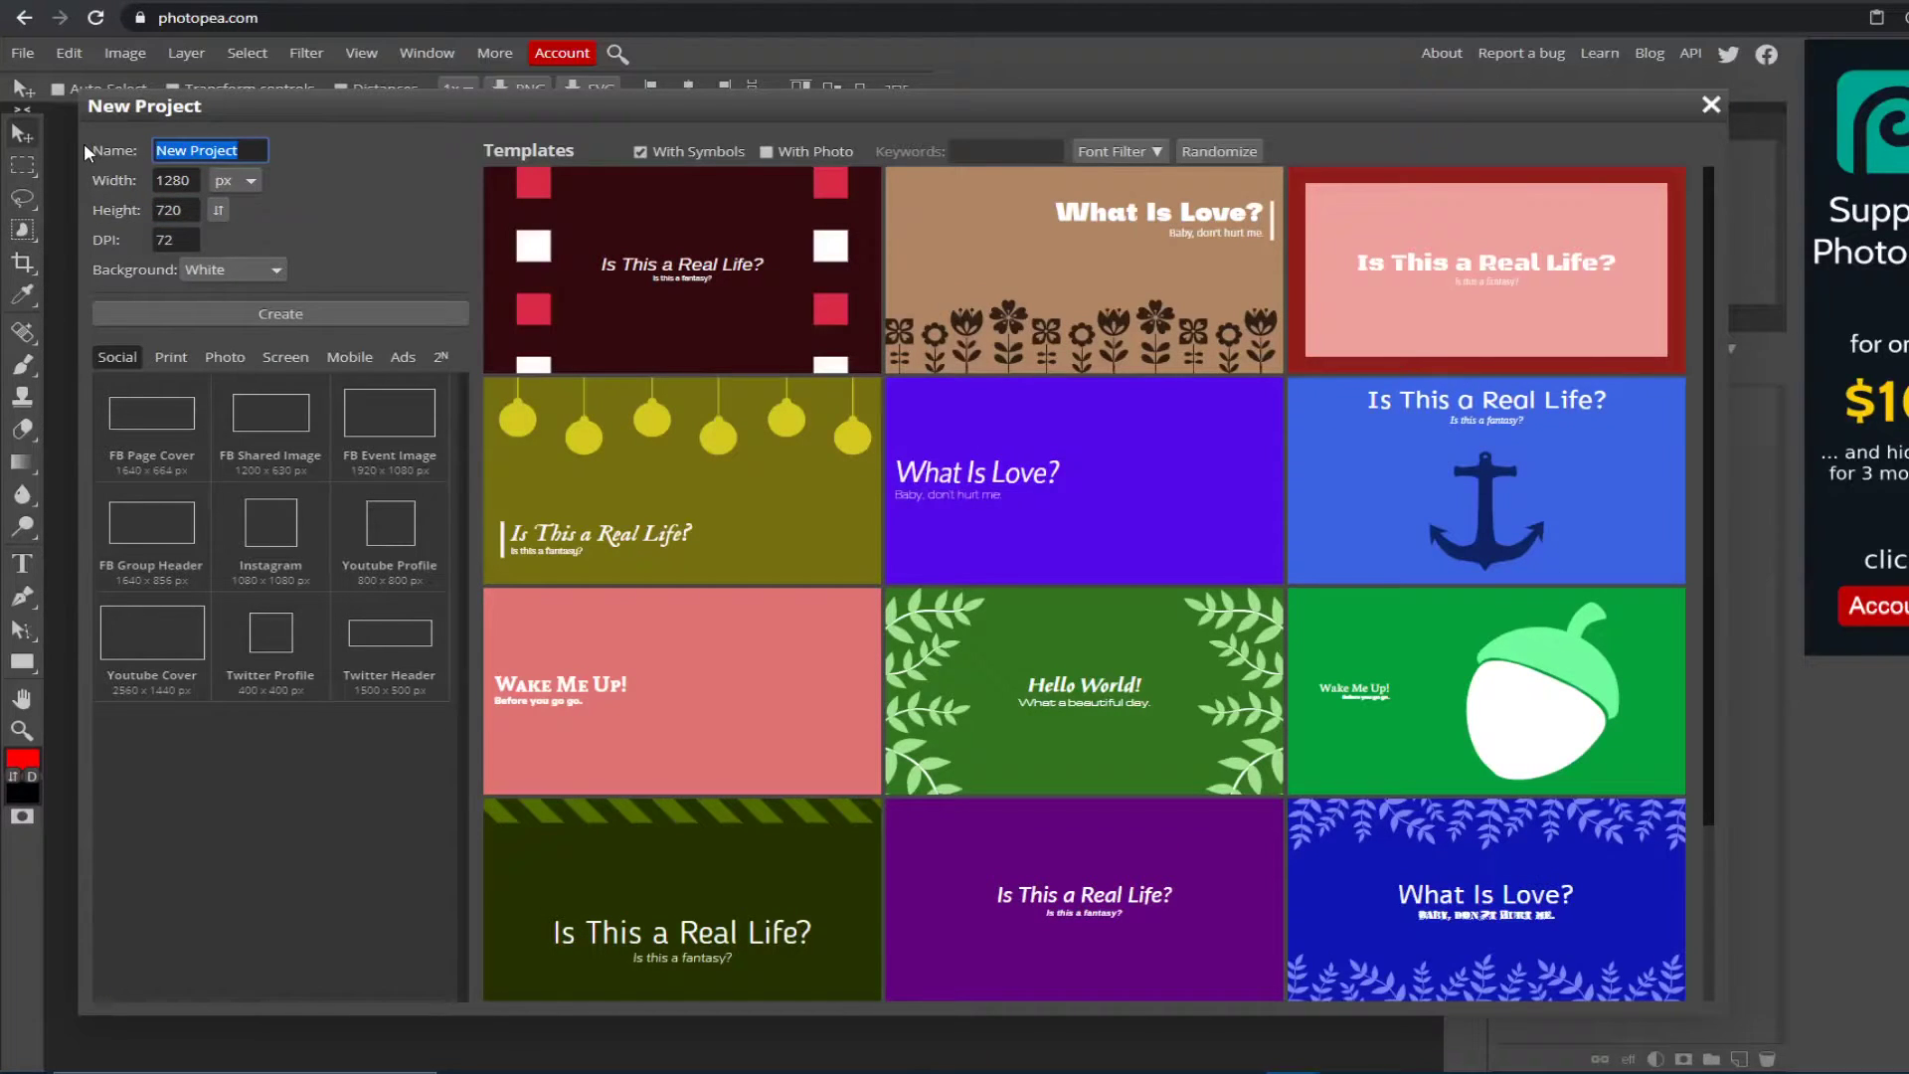
pyautogui.write('phototutorial')
# Create the 1280×720 document and browse the 1280 720 scenery image results
pyautogui.click(228, 310)
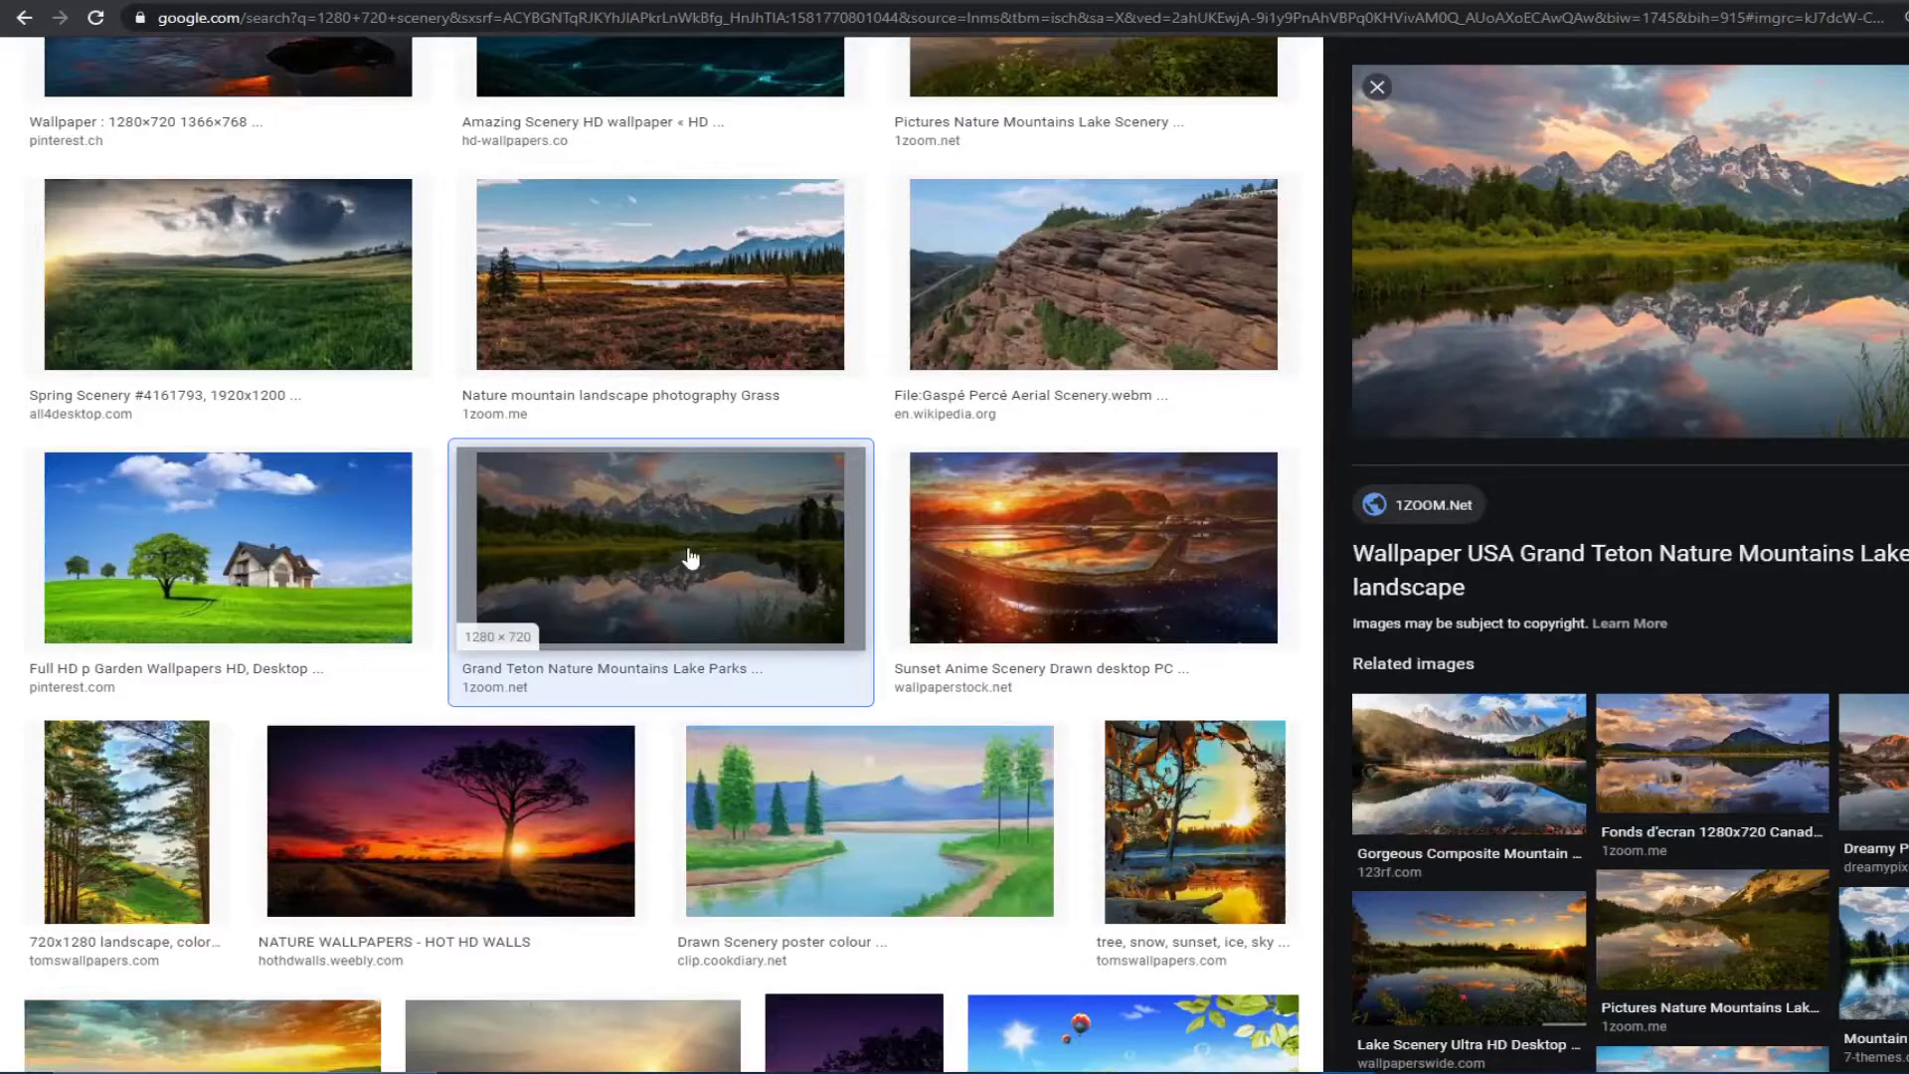
pyautogui.scroll(6, 691, 556)
pyautogui.scroll(-8, 616, 438)
# Copy the Grand Teton mountain lake photo from the scenery results
pyautogui.scroll(8, 616, 437)
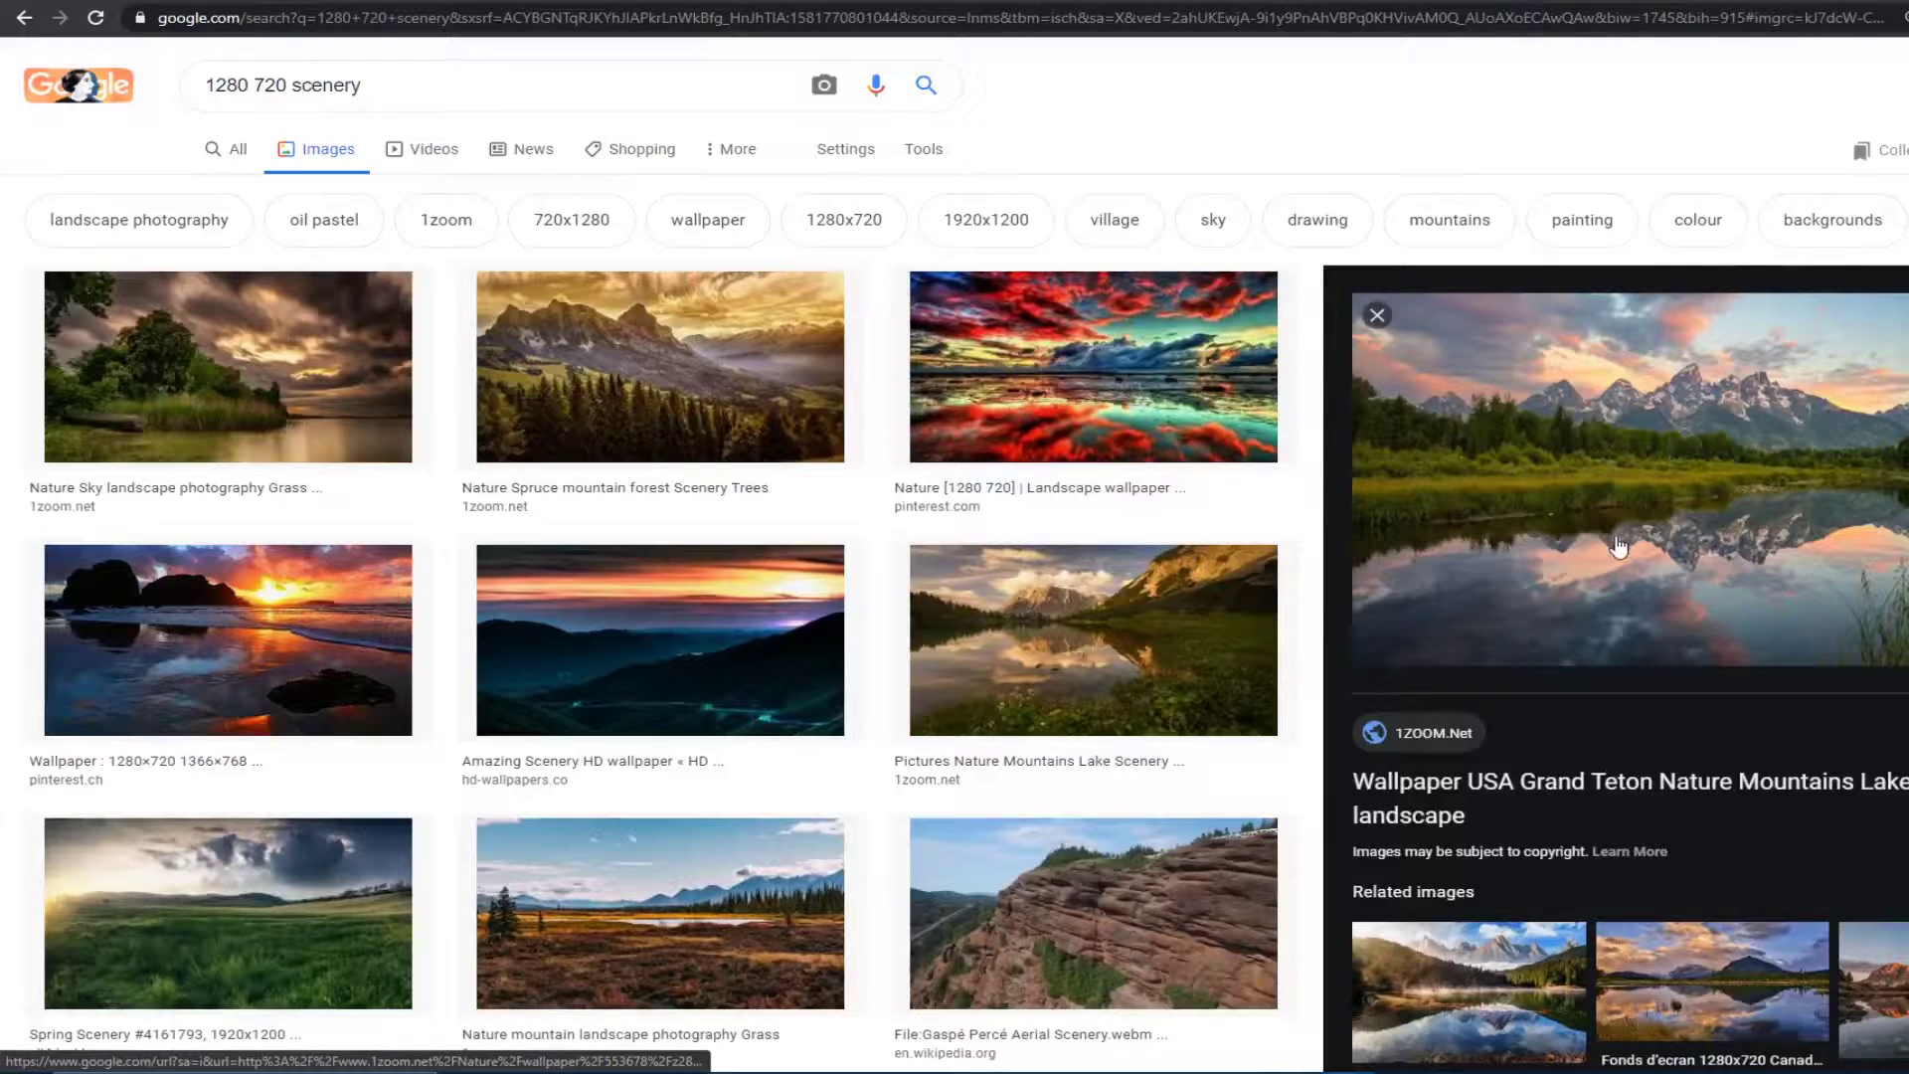
pyautogui.scroll(-3, 1680, 527)
pyautogui.scroll(3, 1491, 497)
pyautogui.rightClick(1587, 447)
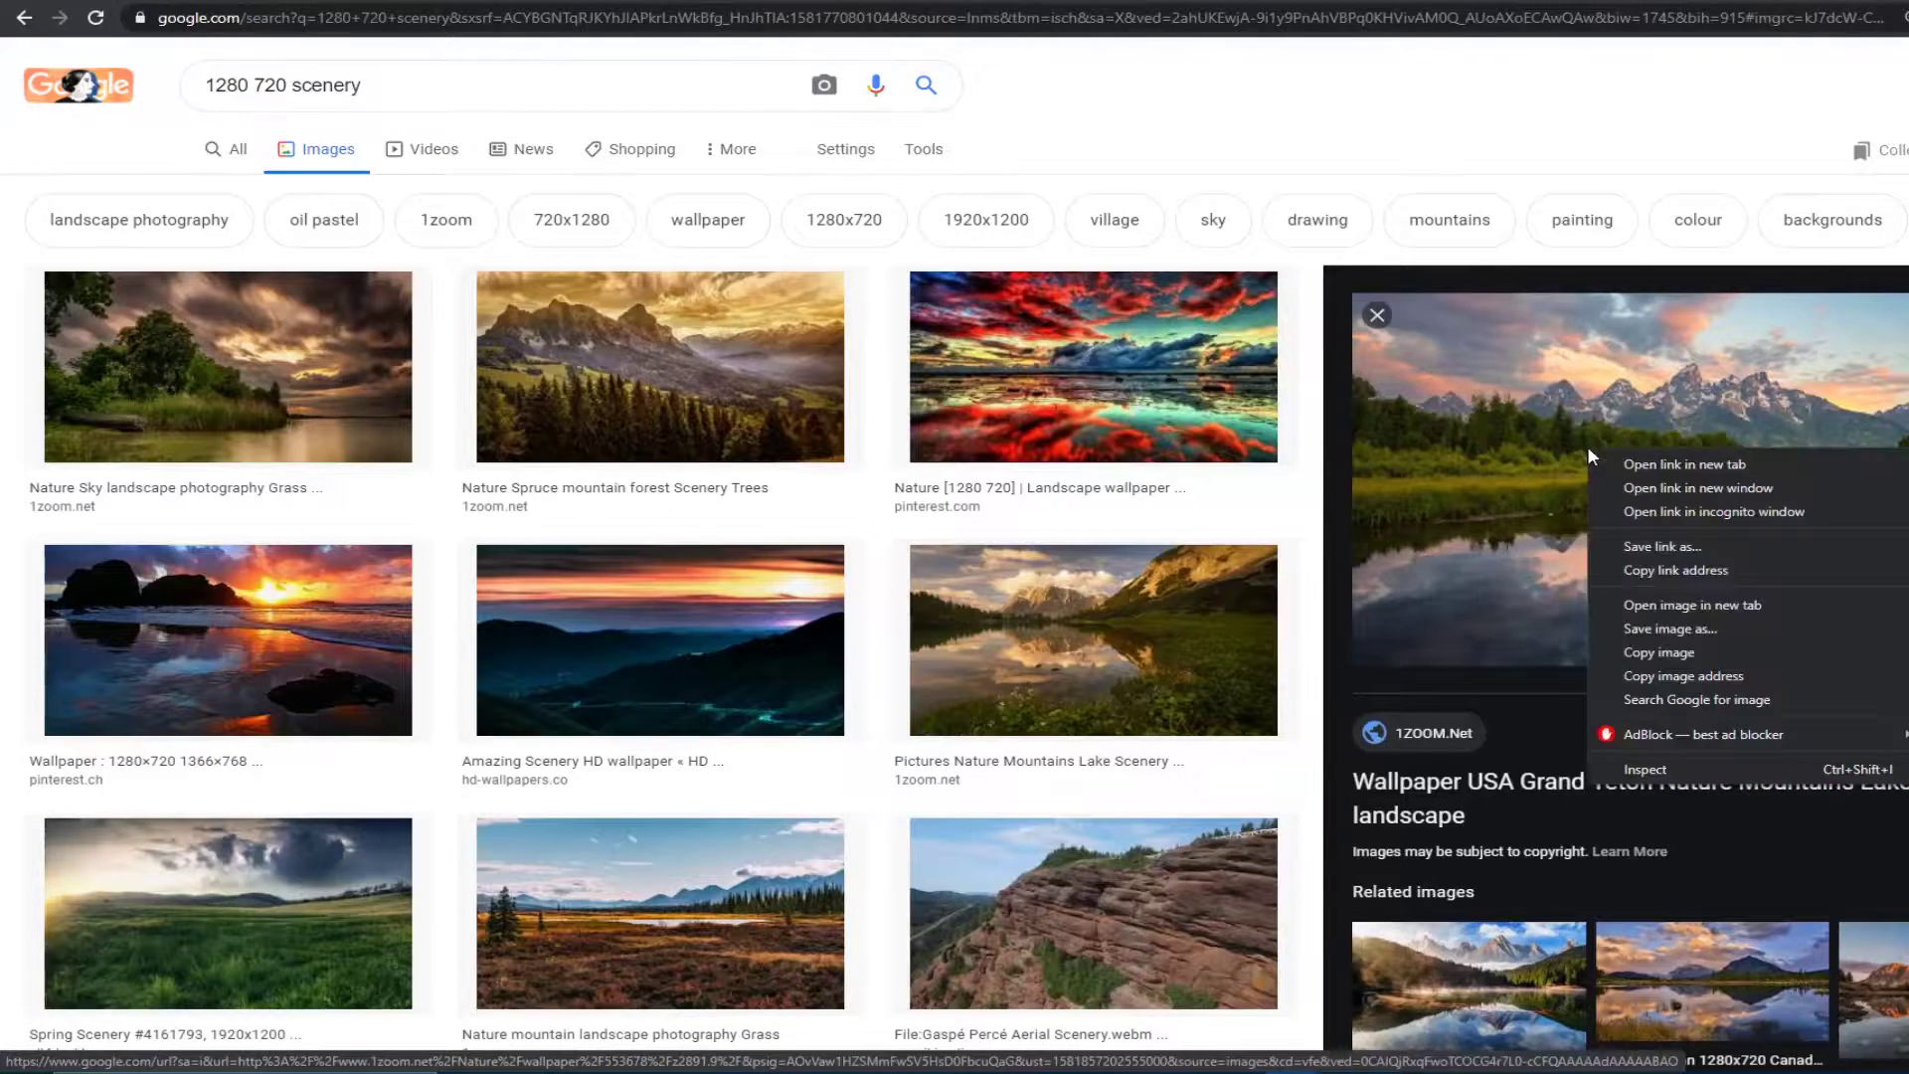
pyautogui.click(1684, 656)
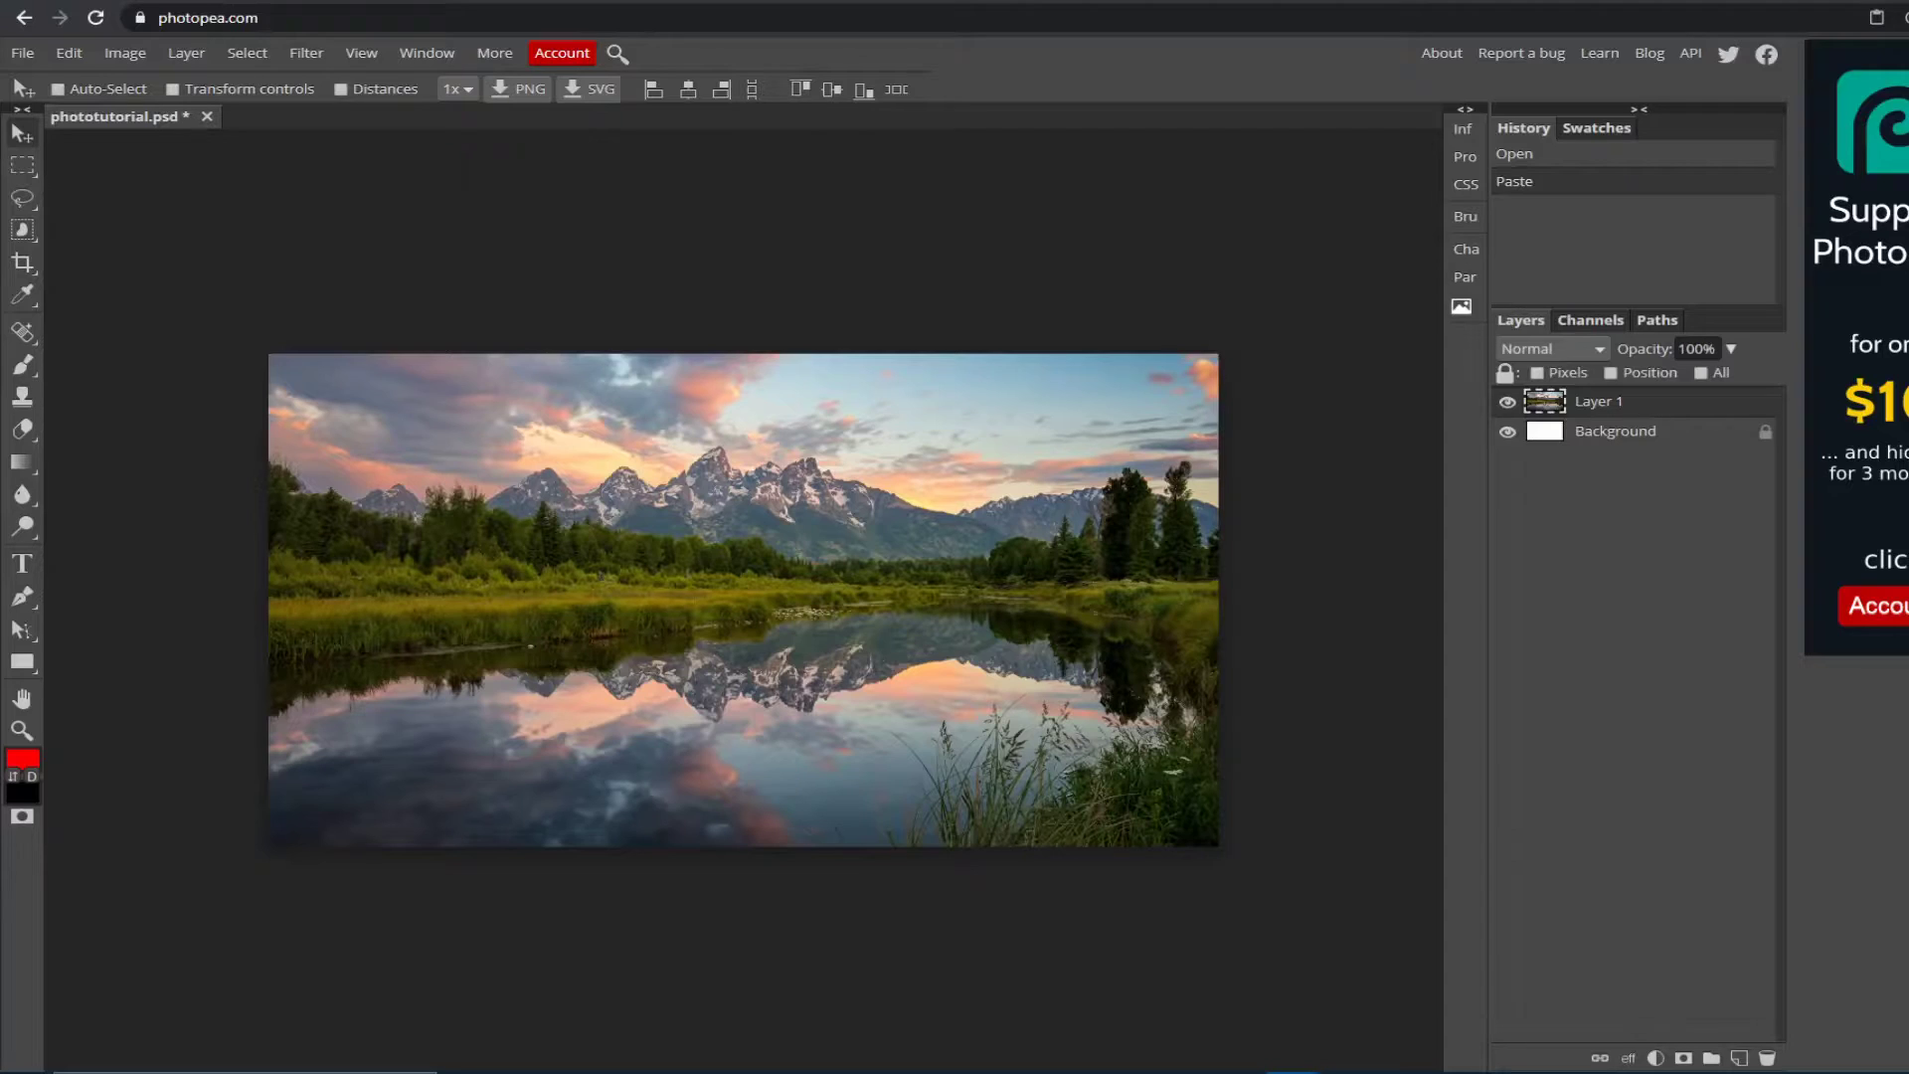
pyautogui.hotkey('ctrl', 'v')
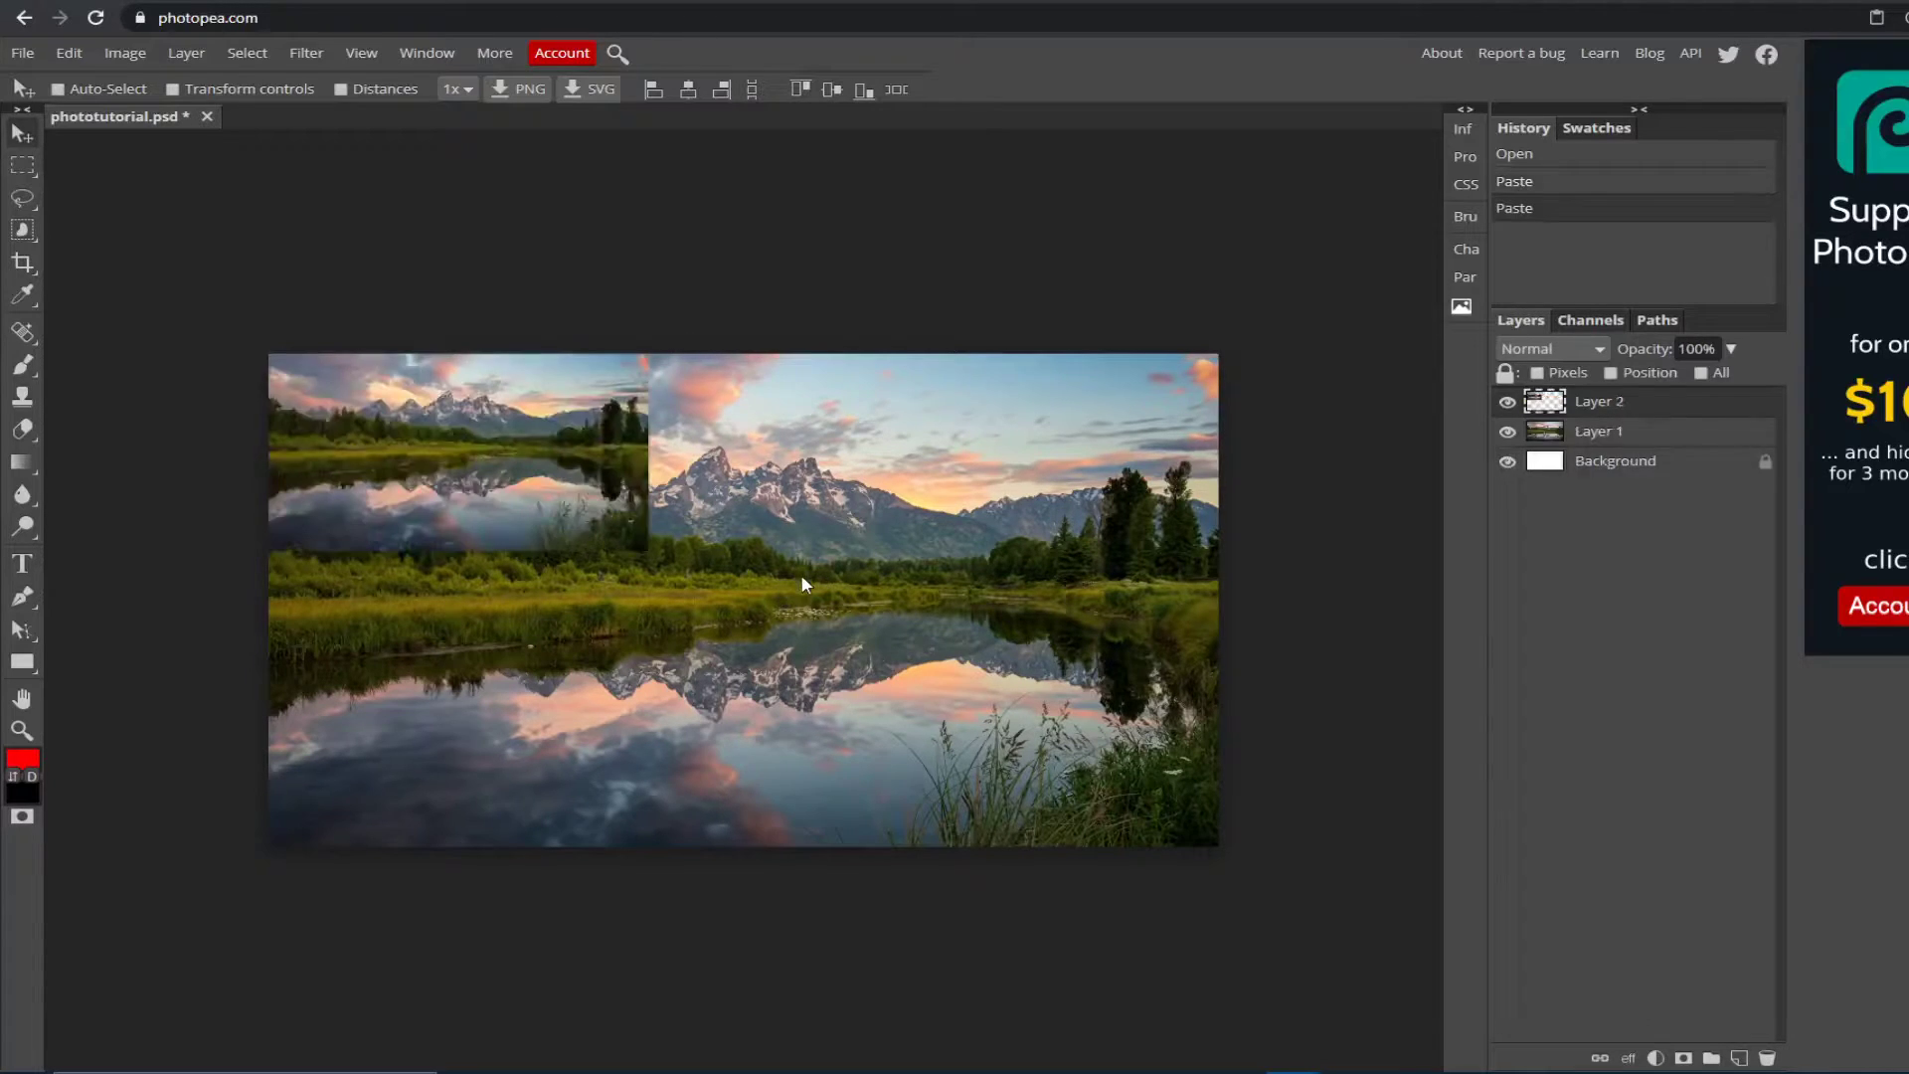
pyautogui.moveTo(507, 480); pyautogui.dragTo(716, 602)
pyautogui.press('Delete')
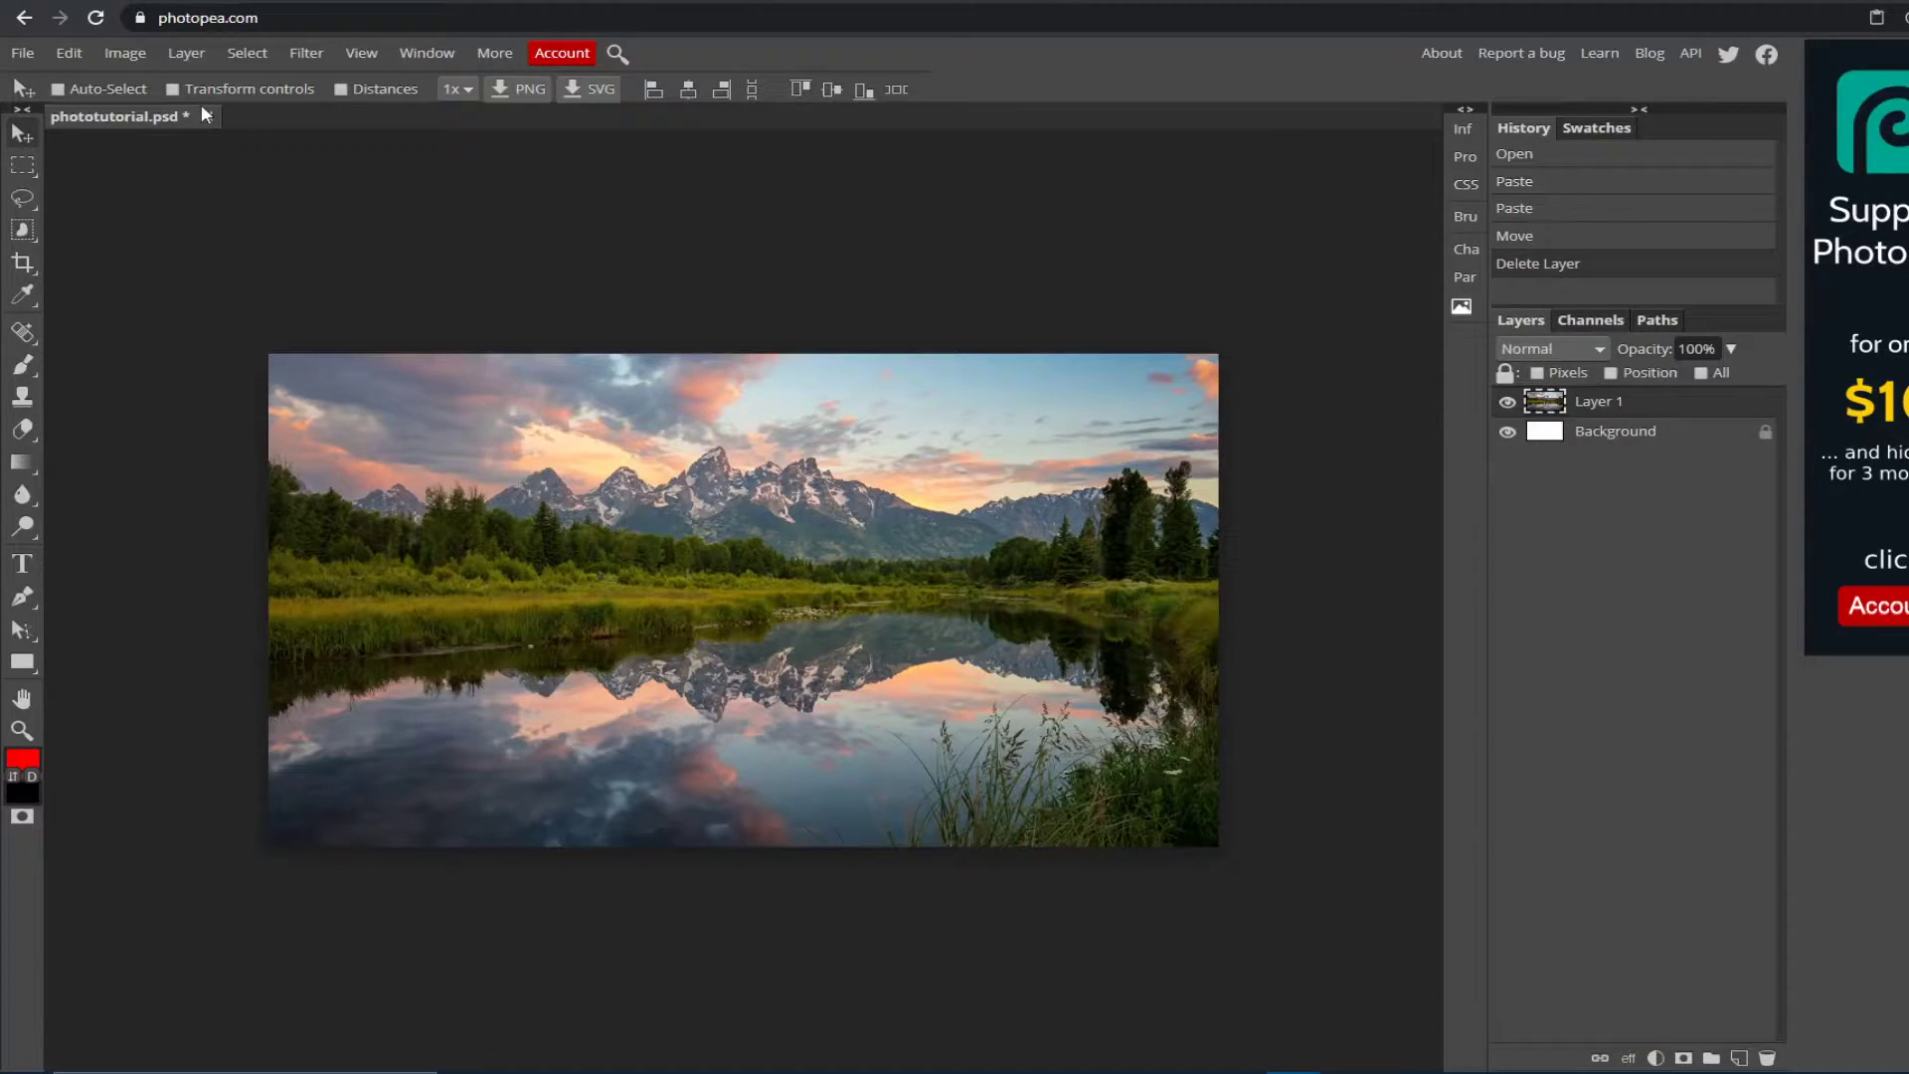
pyautogui.click(22, 52)
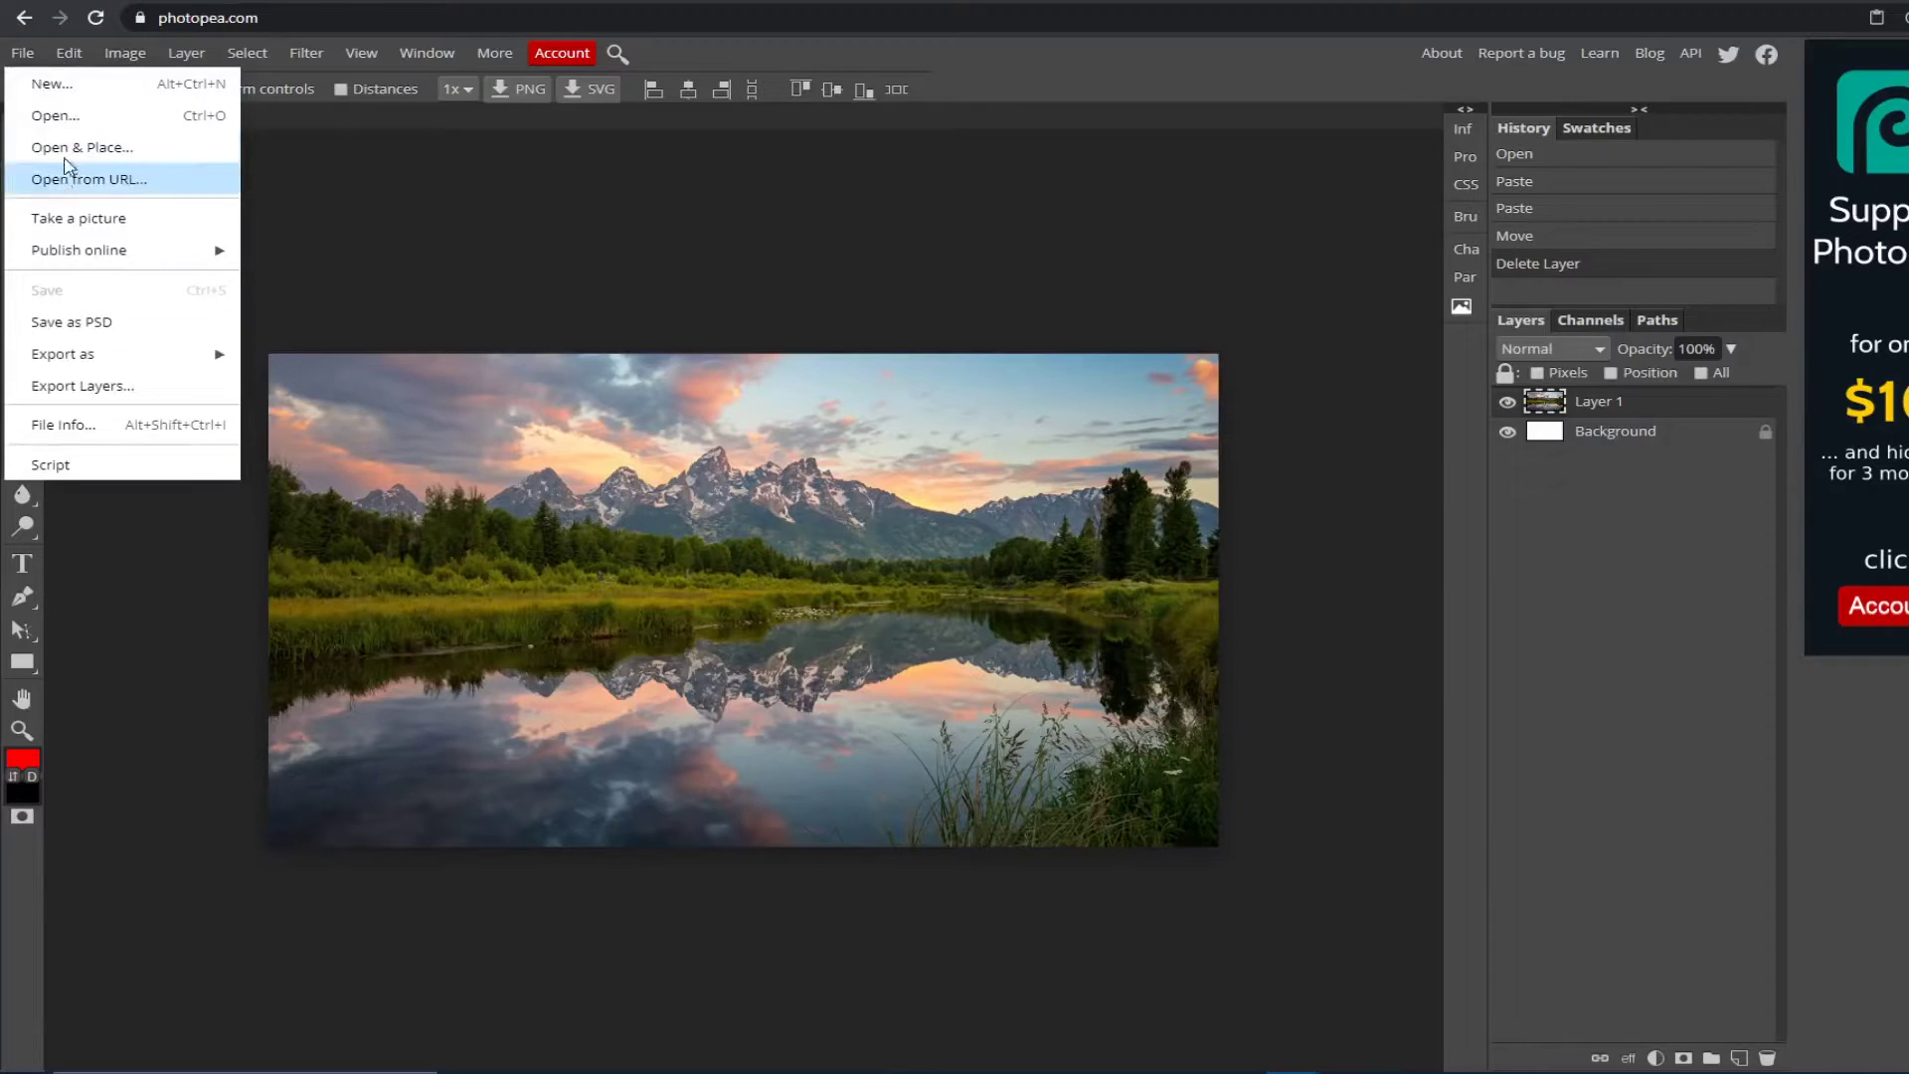
pyautogui.click(55, 116)
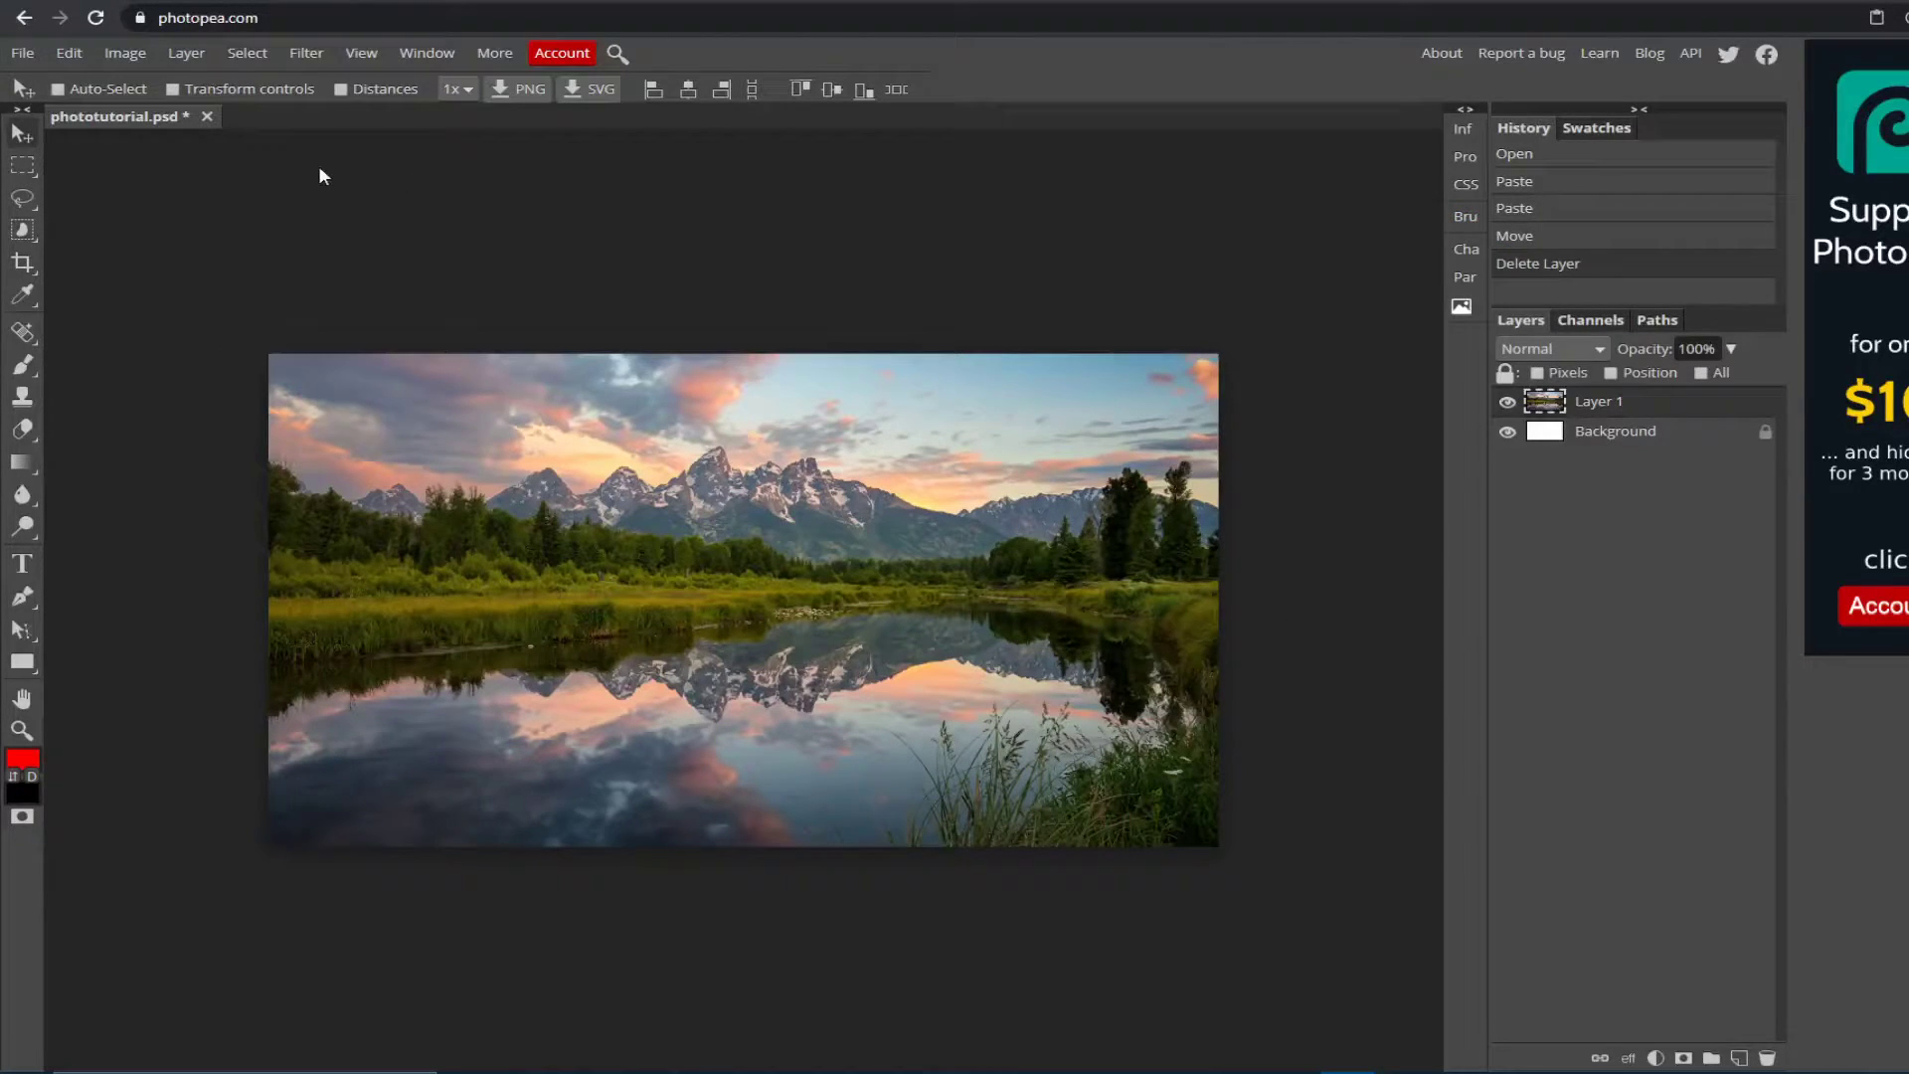
# Apply Brightness/Contrast with brightness 20 and contrast 40 to the Teton lake photo
pyautogui.click(125, 53)
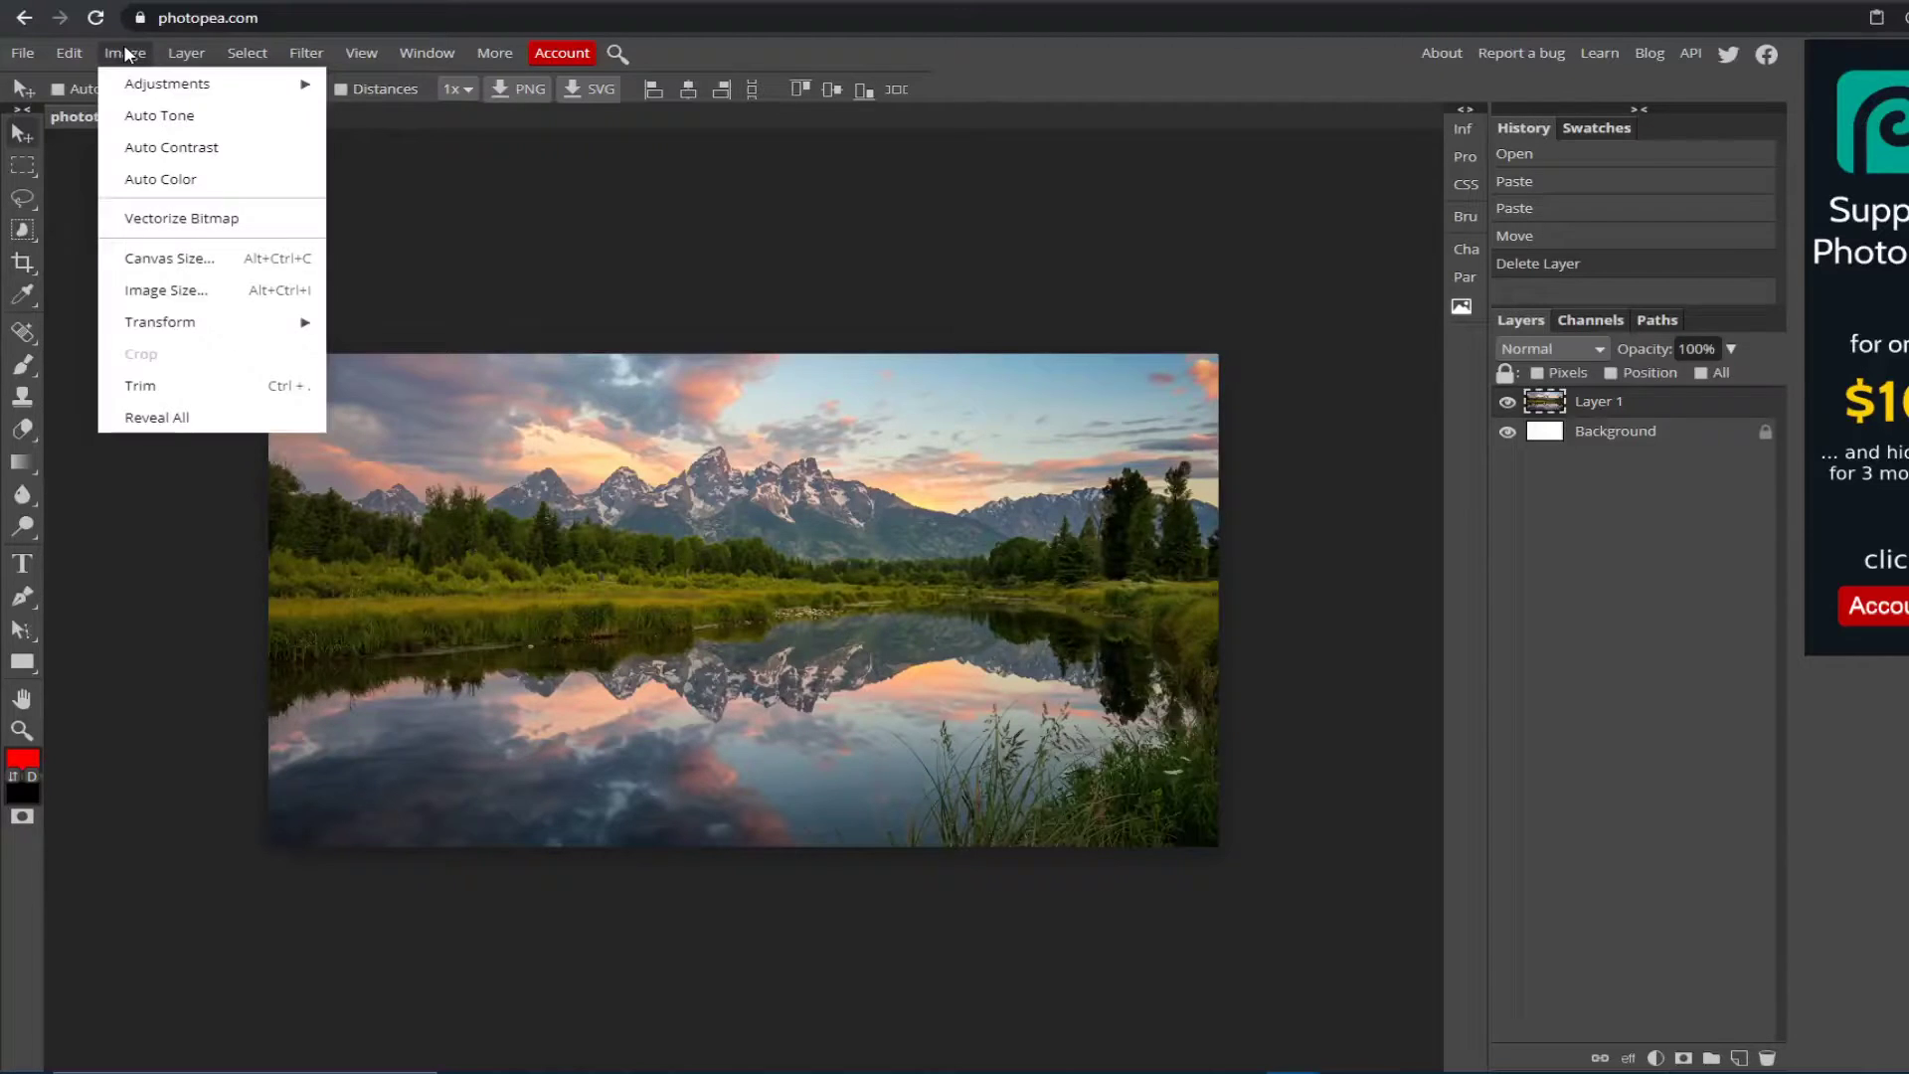
pyautogui.moveTo(134, 92)
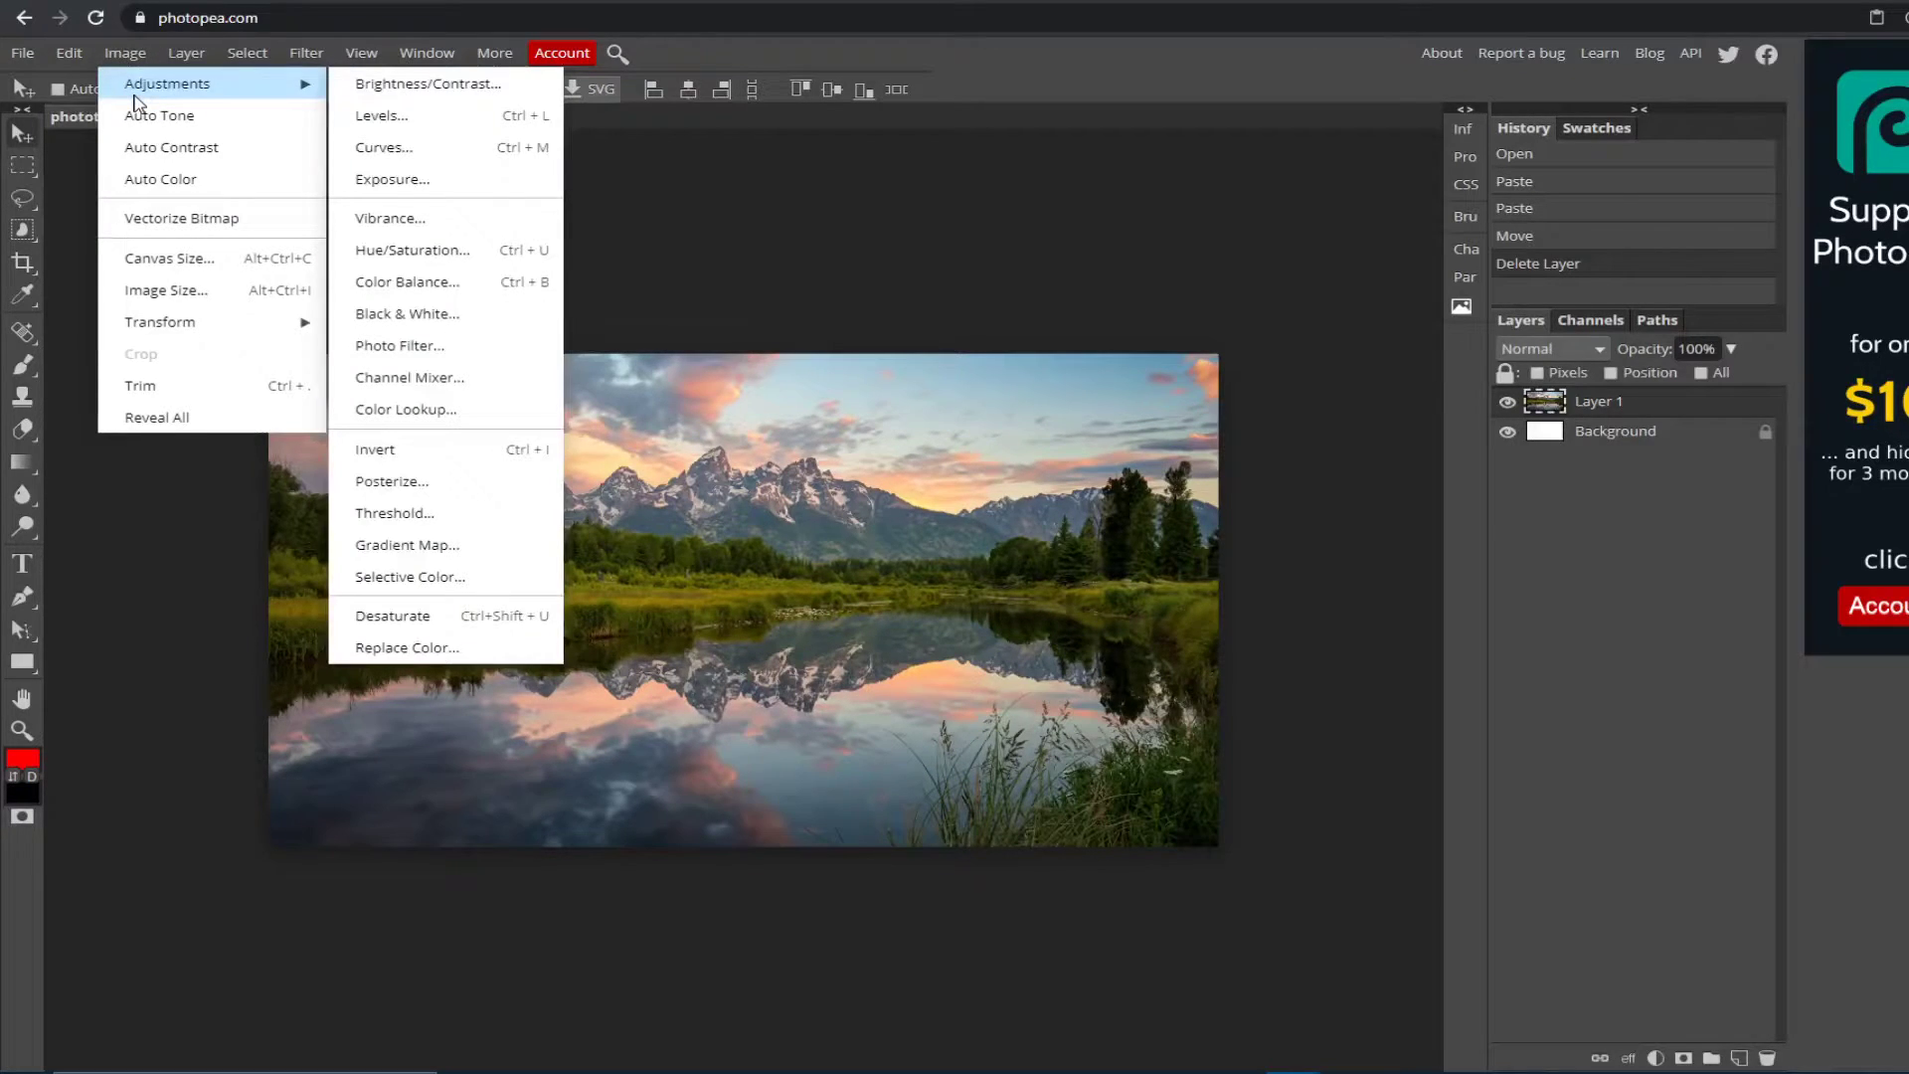
pyautogui.click(384, 83)
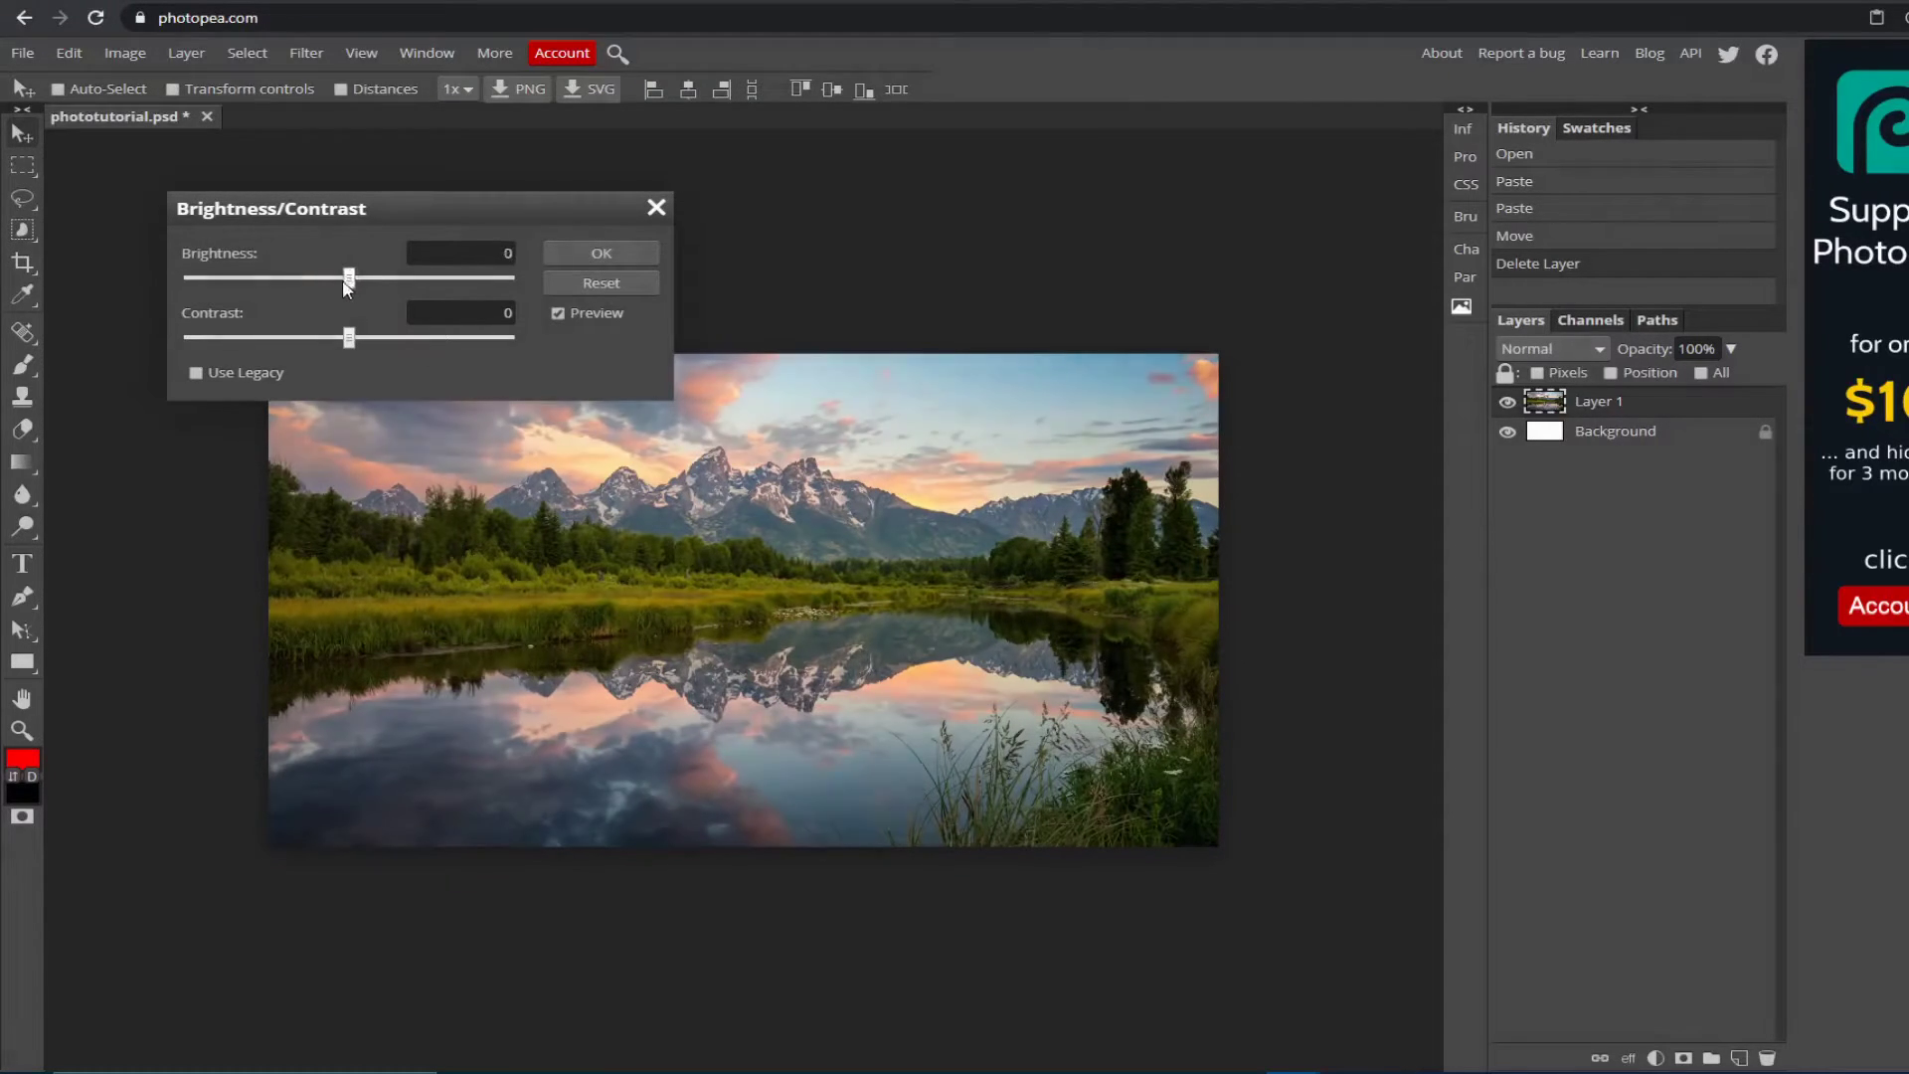
pyautogui.moveTo(346, 287)
pyautogui.mouseDown()
pyautogui.moveTo(379, 281)
pyautogui.moveTo(251, 281)
pyautogui.moveTo(529, 256)
pyautogui.moveTo(122, 280)
pyautogui.moveTo(388, 273)
pyautogui.moveTo(370, 276)
pyautogui.mouseUp()
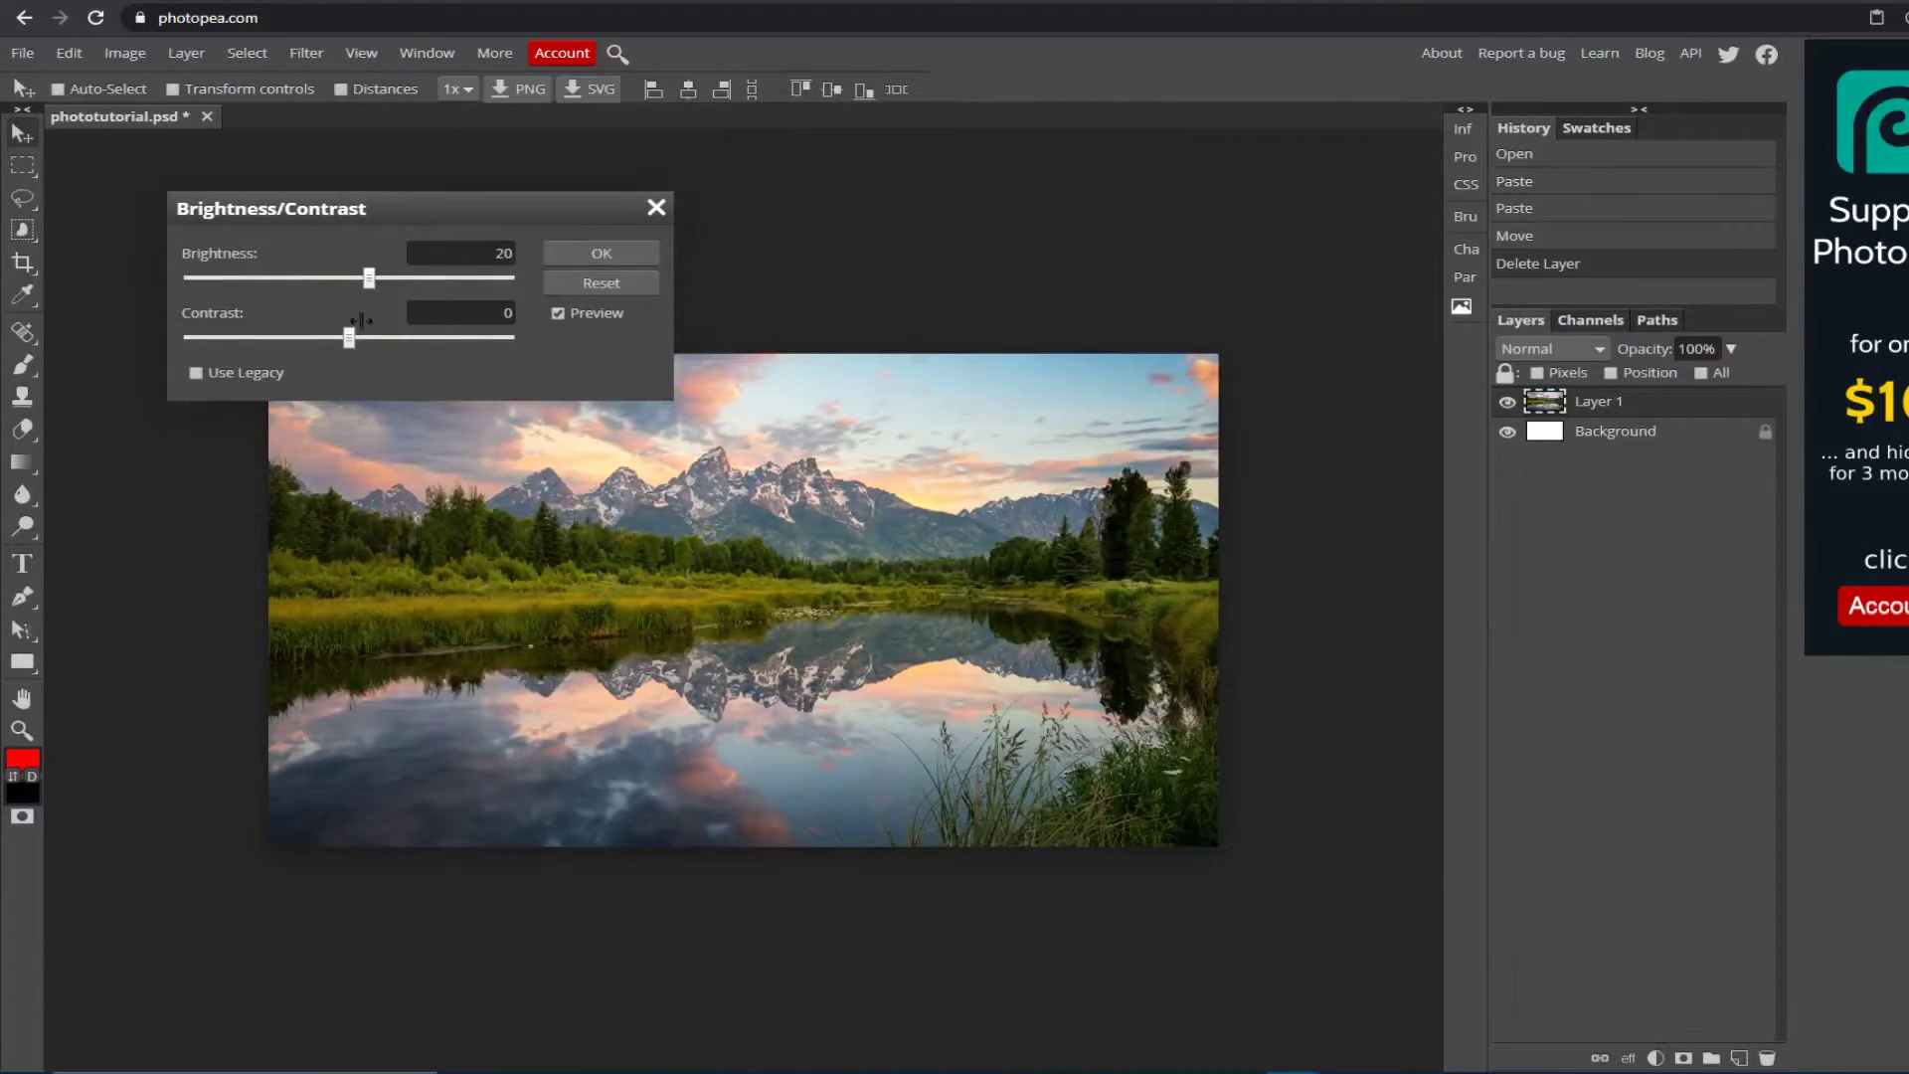
pyautogui.moveTo(350, 341); pyautogui.dragTo(418, 339)
pyautogui.moveTo(462, 205); pyautogui.dragTo(353, 161)
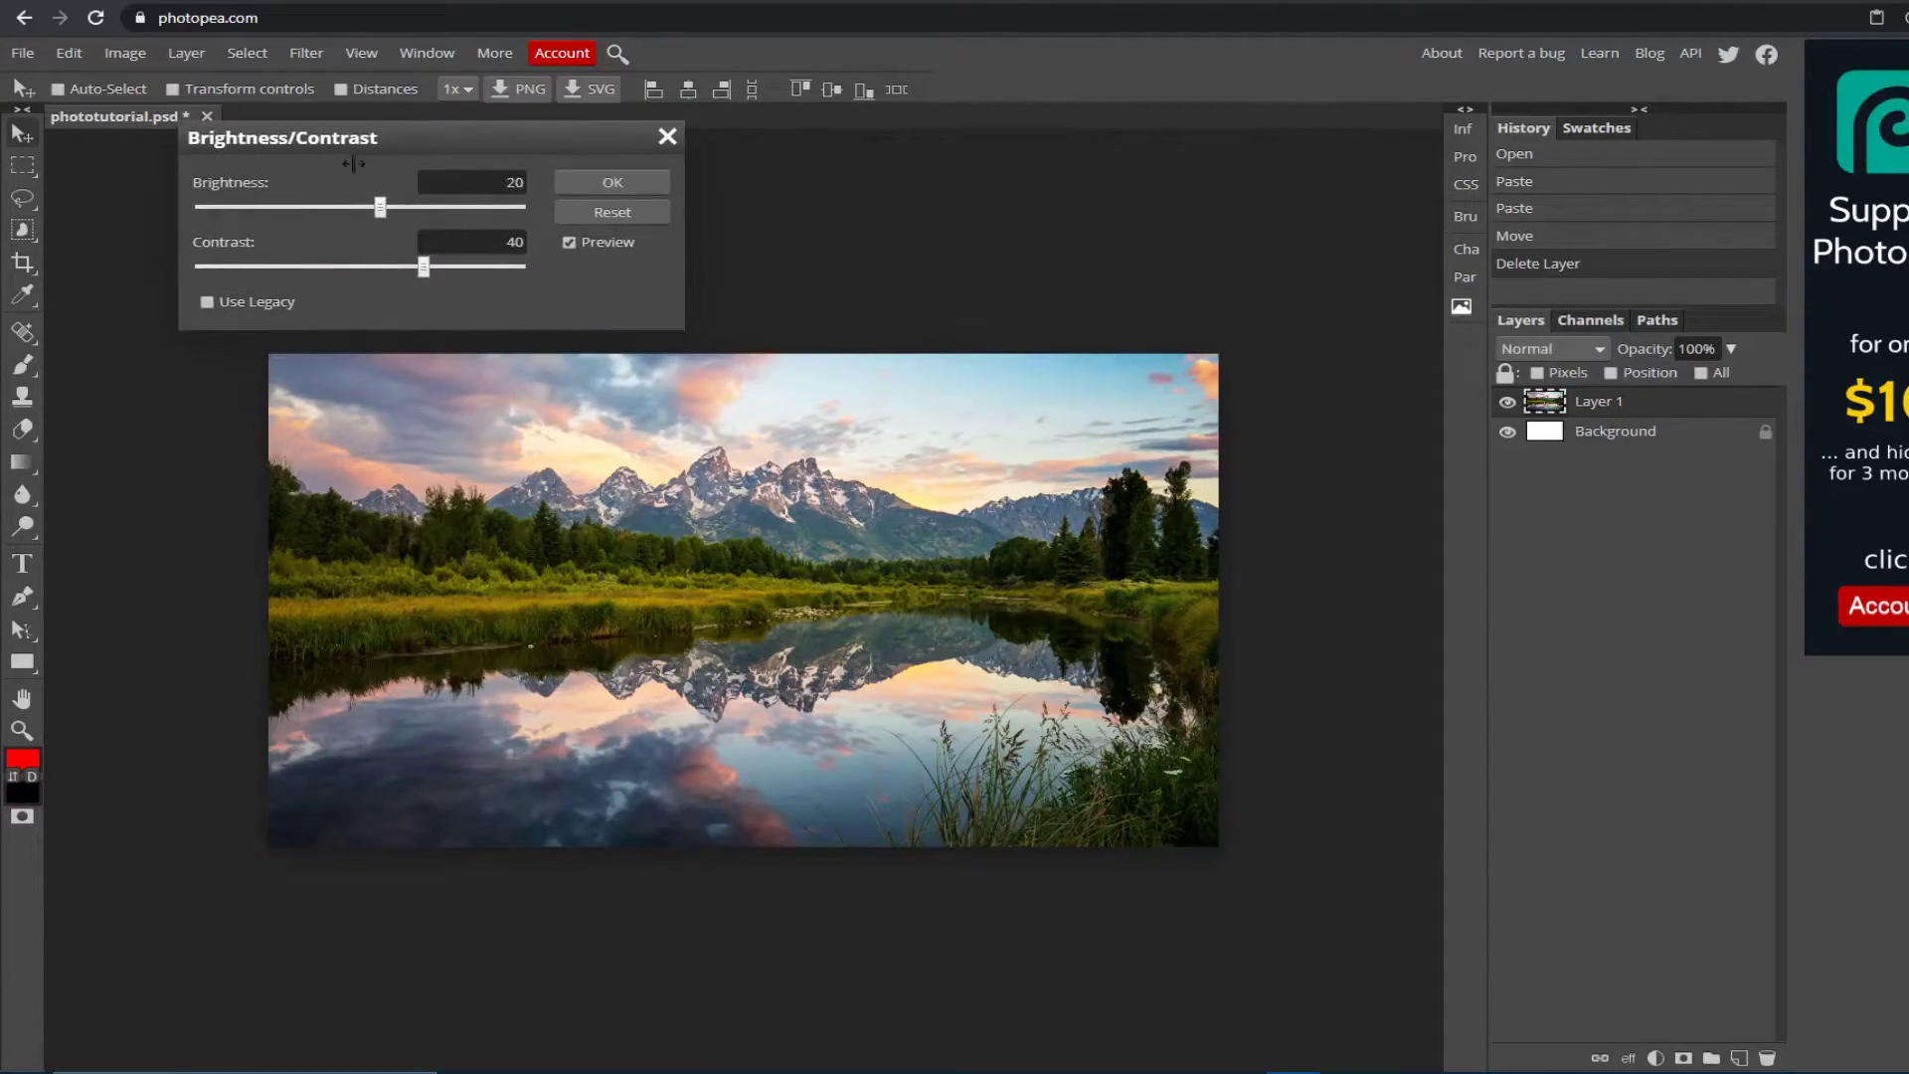
pyautogui.click(612, 183)
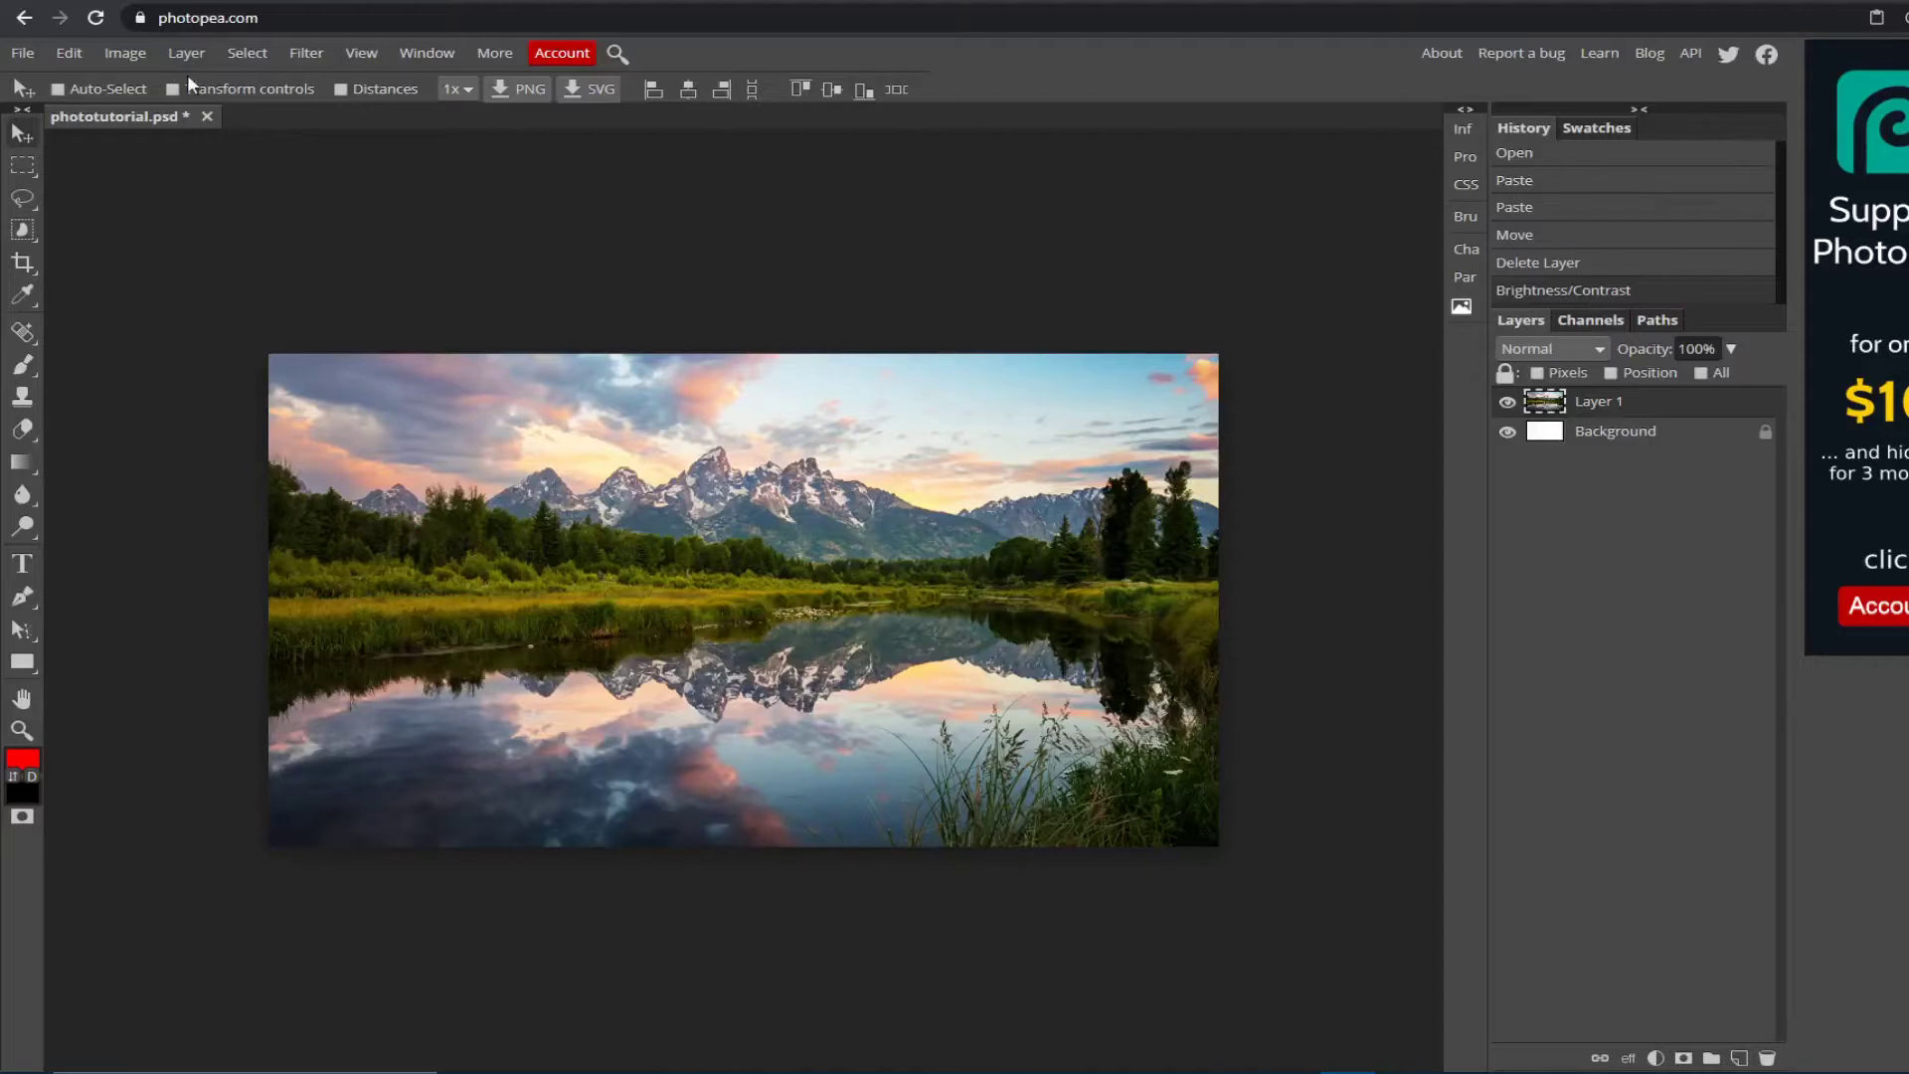
# Apply a Vibrance adjustment of 38 vibrance and 14 saturation to the lake photo
pyautogui.click(121, 50)
pyautogui.moveTo(164, 82)
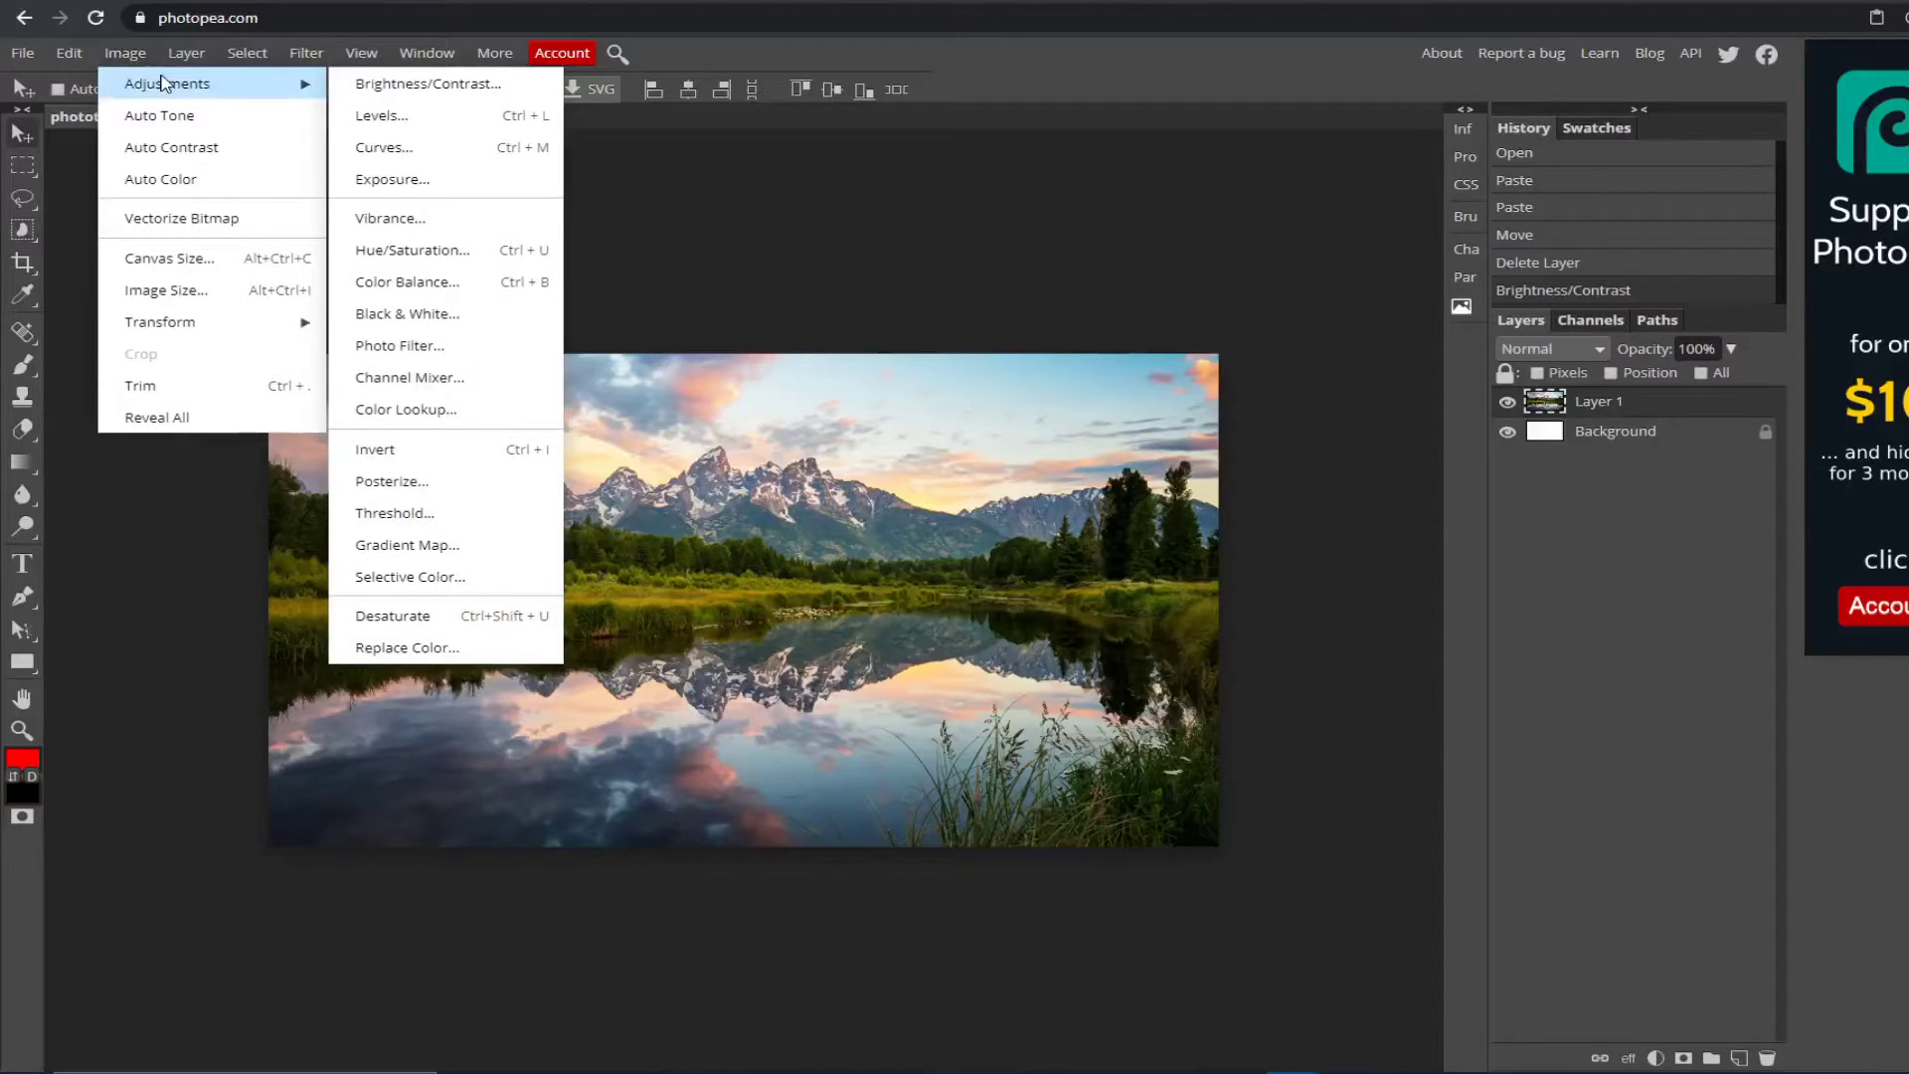
pyautogui.click(490, 213)
pyautogui.moveTo(382, 213); pyautogui.dragTo(379, 156)
pyautogui.moveTo(346, 223); pyautogui.dragTo(17, 229)
pyautogui.moveTo(186, 223); pyautogui.dragTo(410, 225)
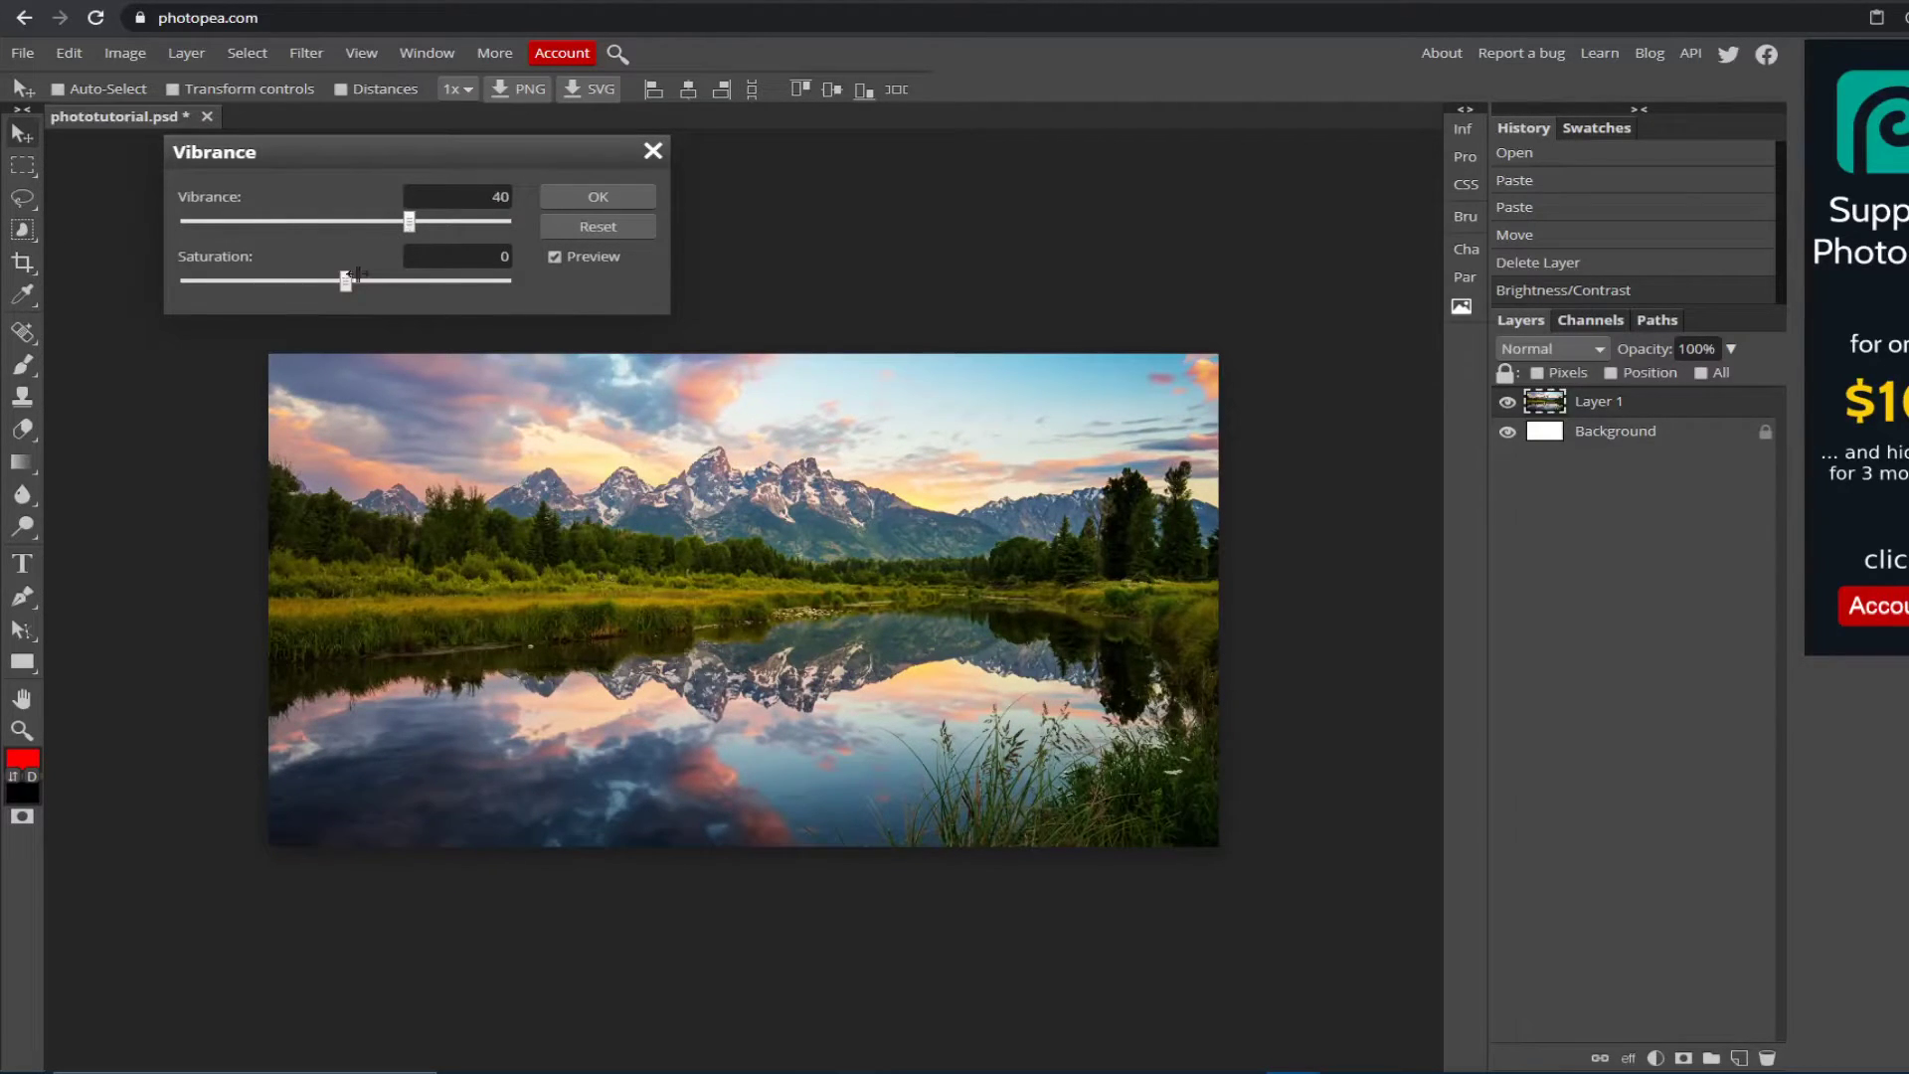
pyautogui.moveTo(346, 281)
pyautogui.mouseDown()
pyautogui.moveTo(613, 293)
pyautogui.moveTo(368, 283)
pyautogui.mouseUp()
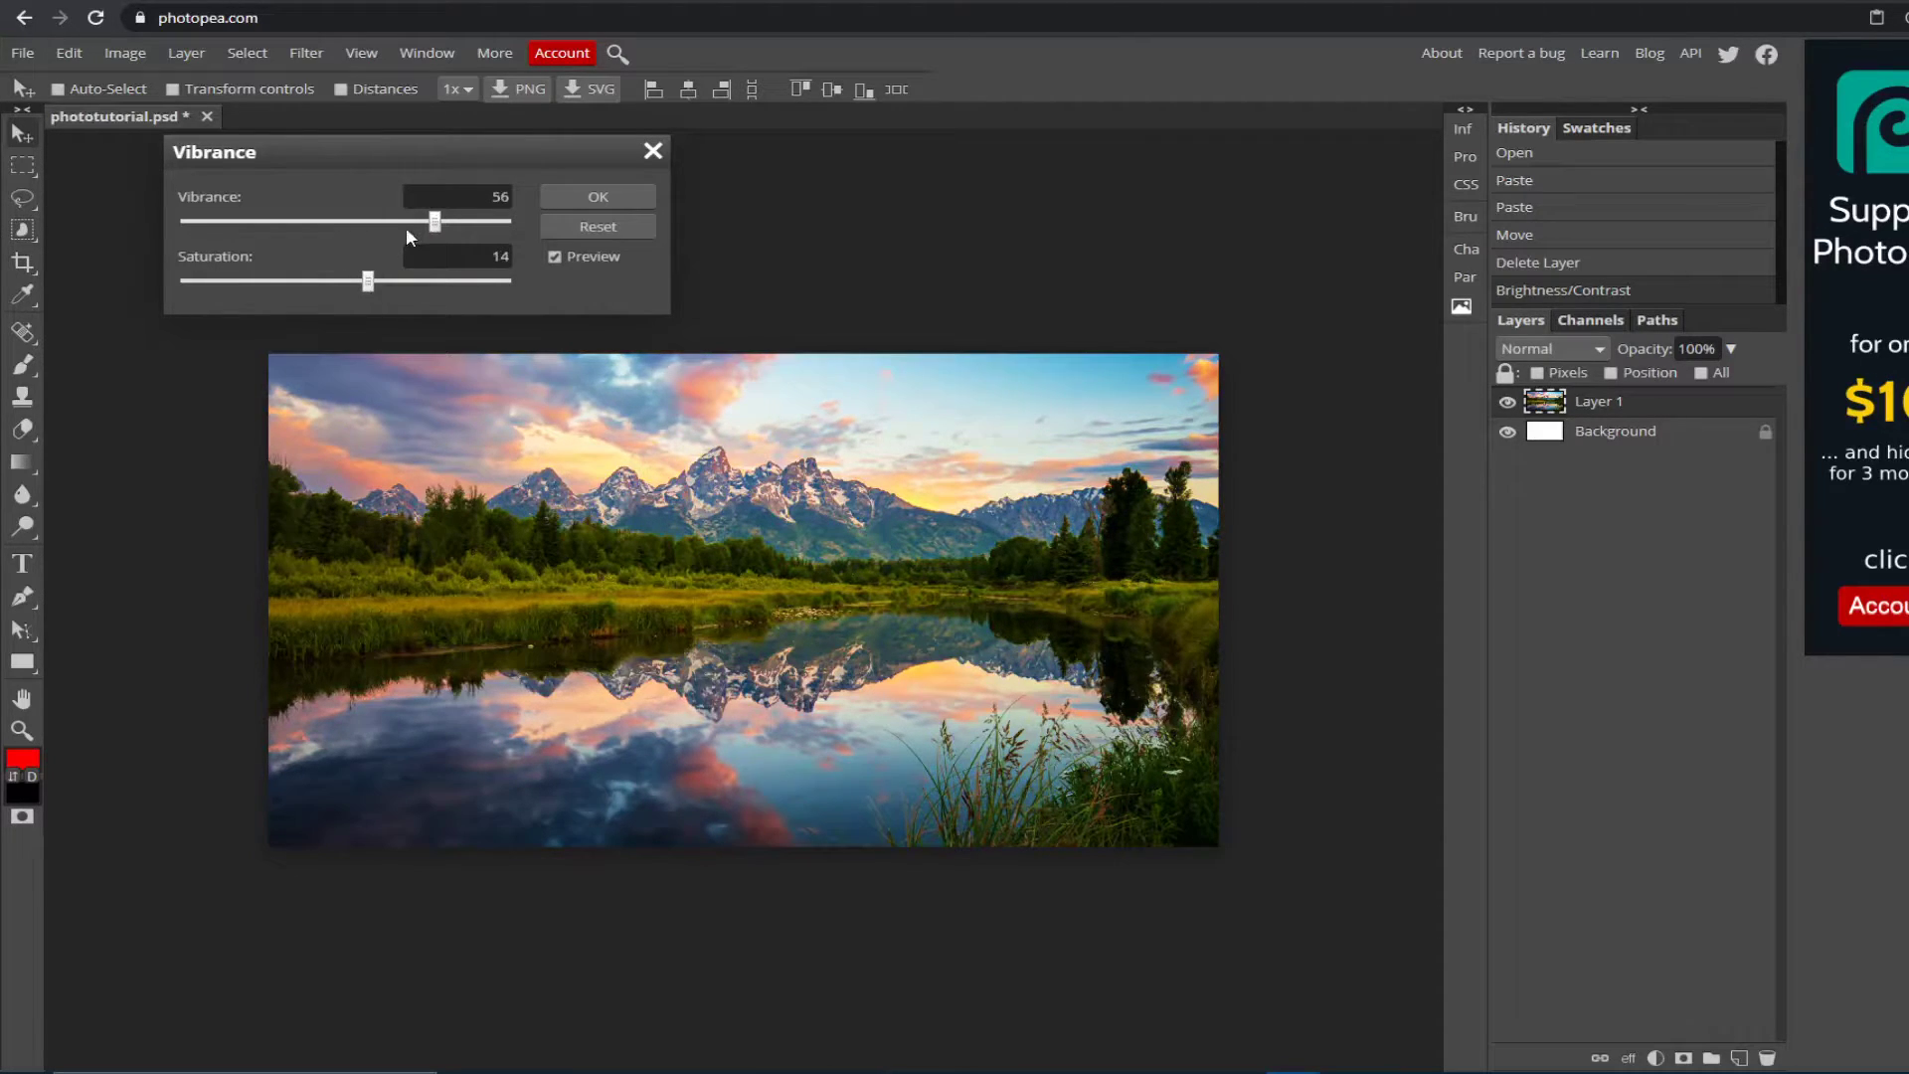
pyautogui.click(600, 195)
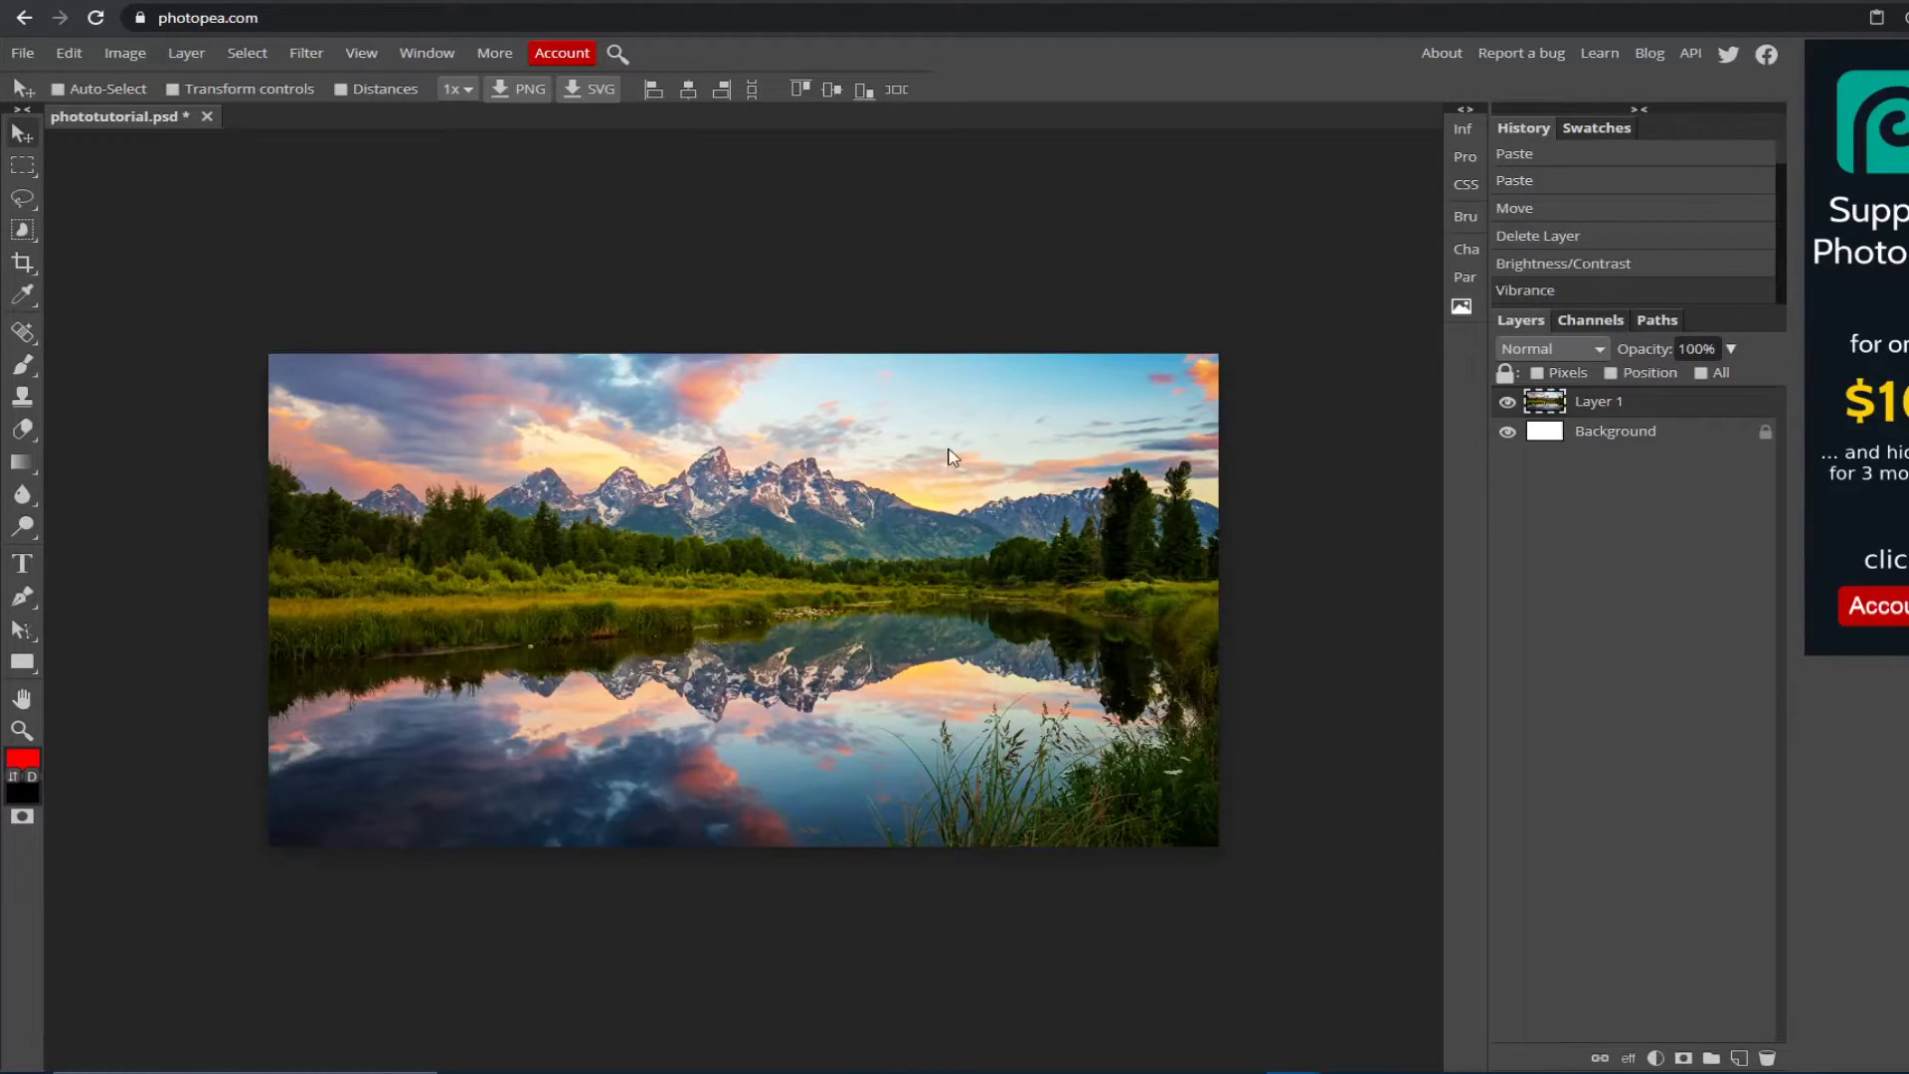
# Run Filter > Sharpen > Sharpen on the Teton photo layer, then use Ctrl+Z to compare
pyautogui.click(304, 61)
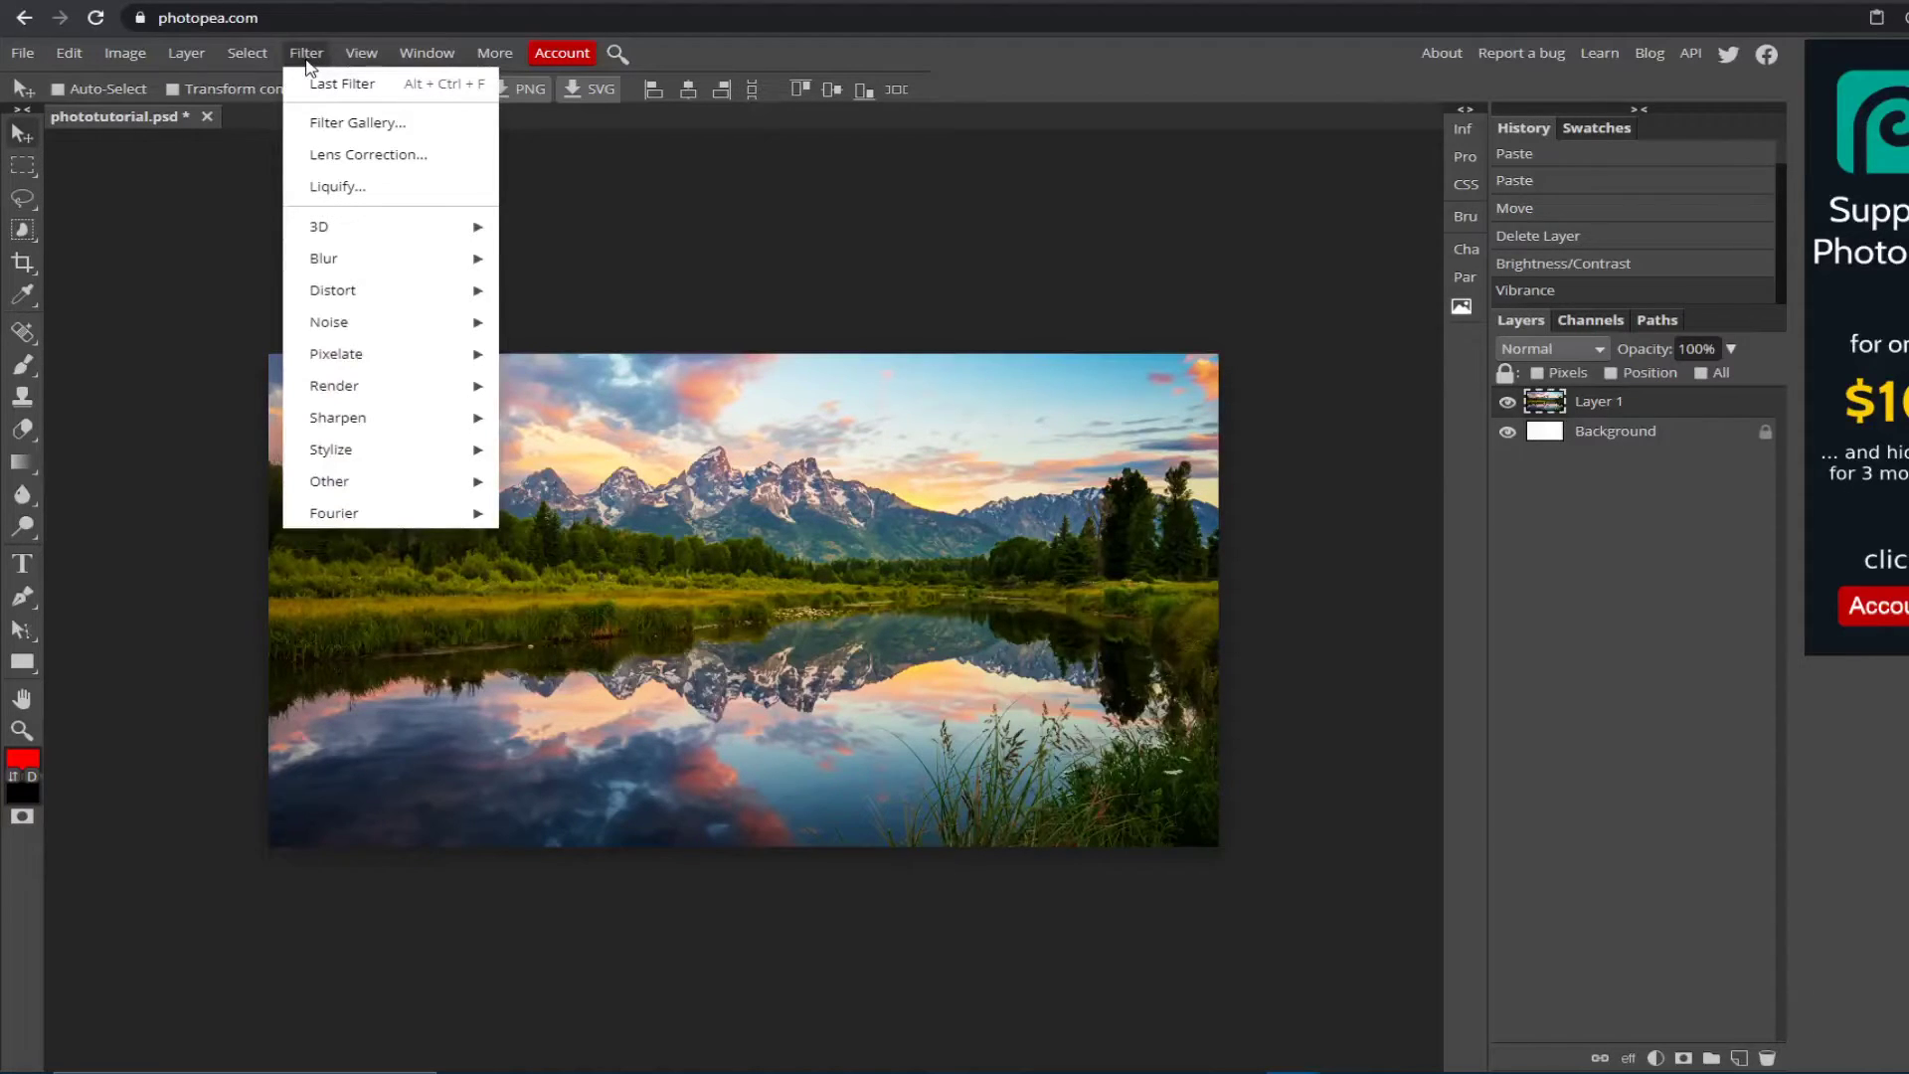
pyautogui.moveTo(381, 428)
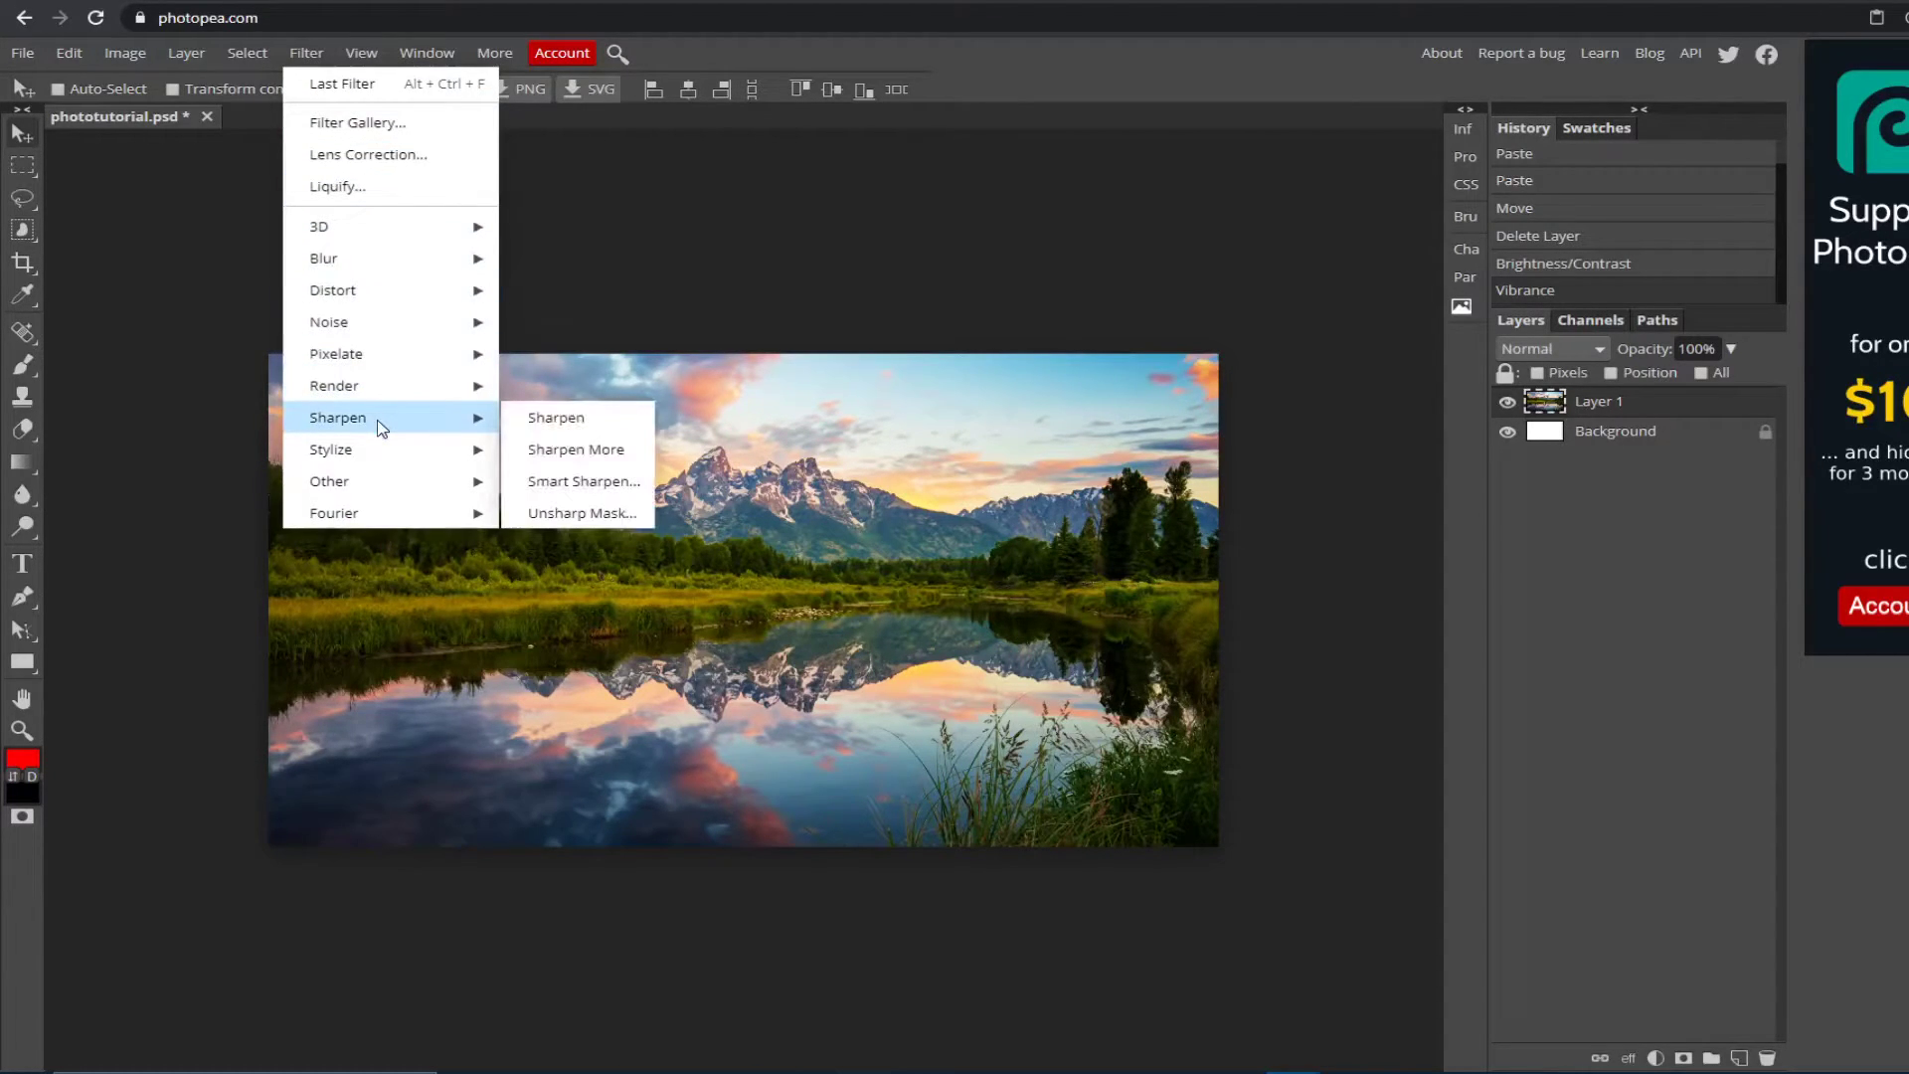
pyautogui.click(600, 427)
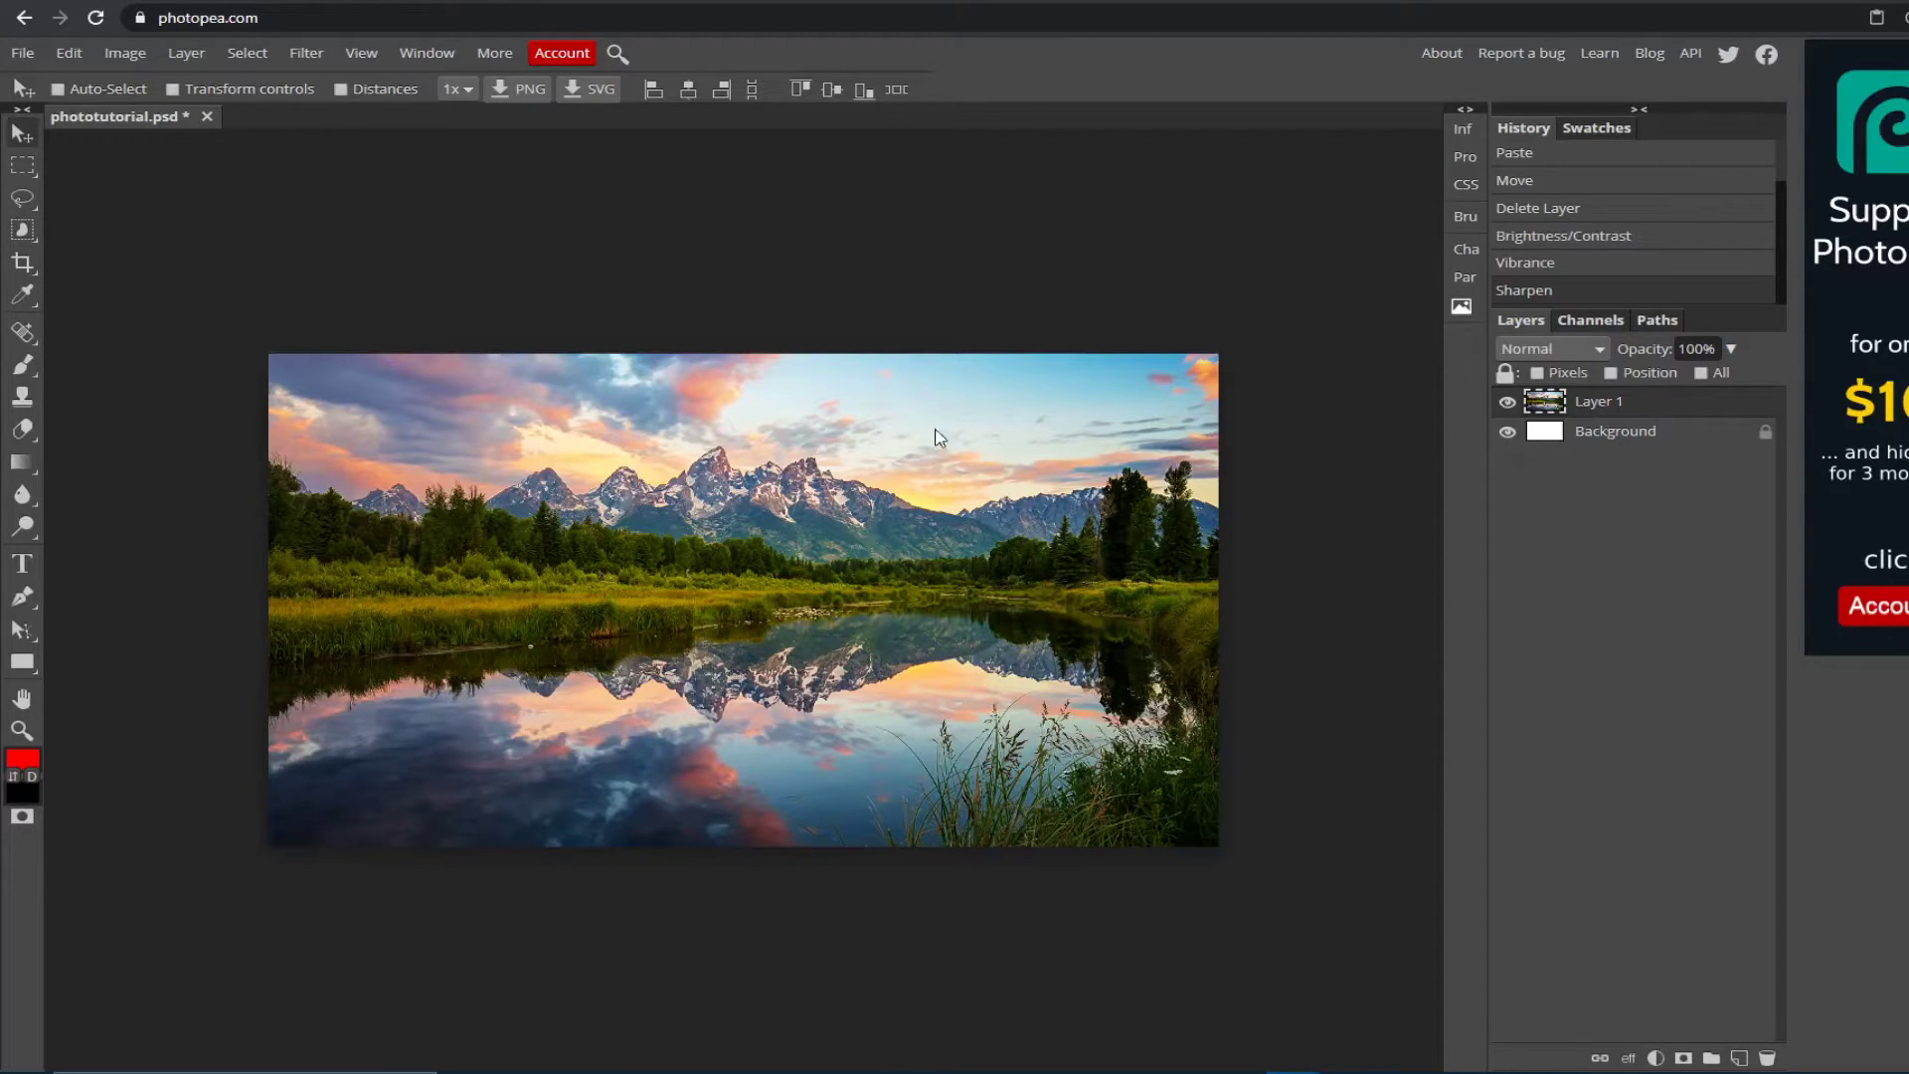
pyautogui.hotkey('ctrl', 'z')
pyautogui.hotkey('ctrl', 'z')
pyautogui.hotkey('ctrl', 'z')
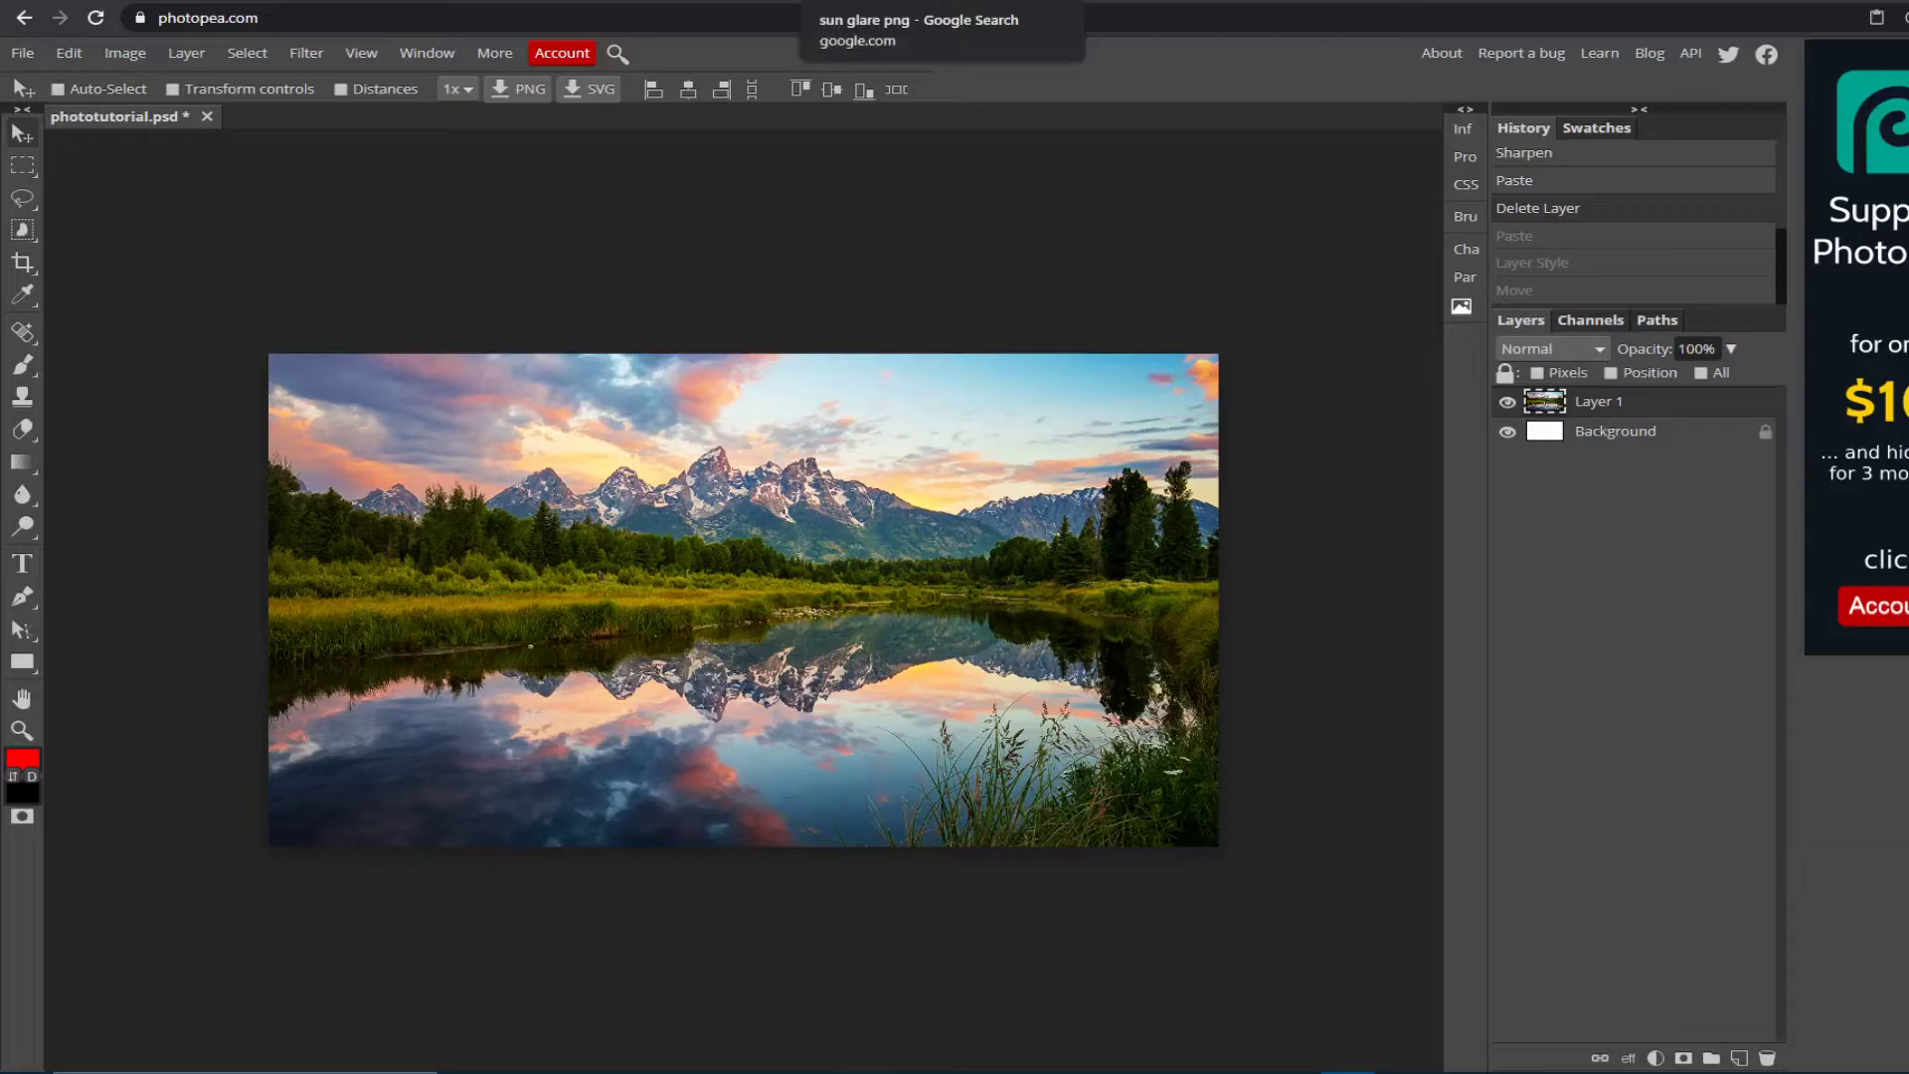
# Switch to the sun glare png image results and browse through them
pyautogui.click(845, 3)
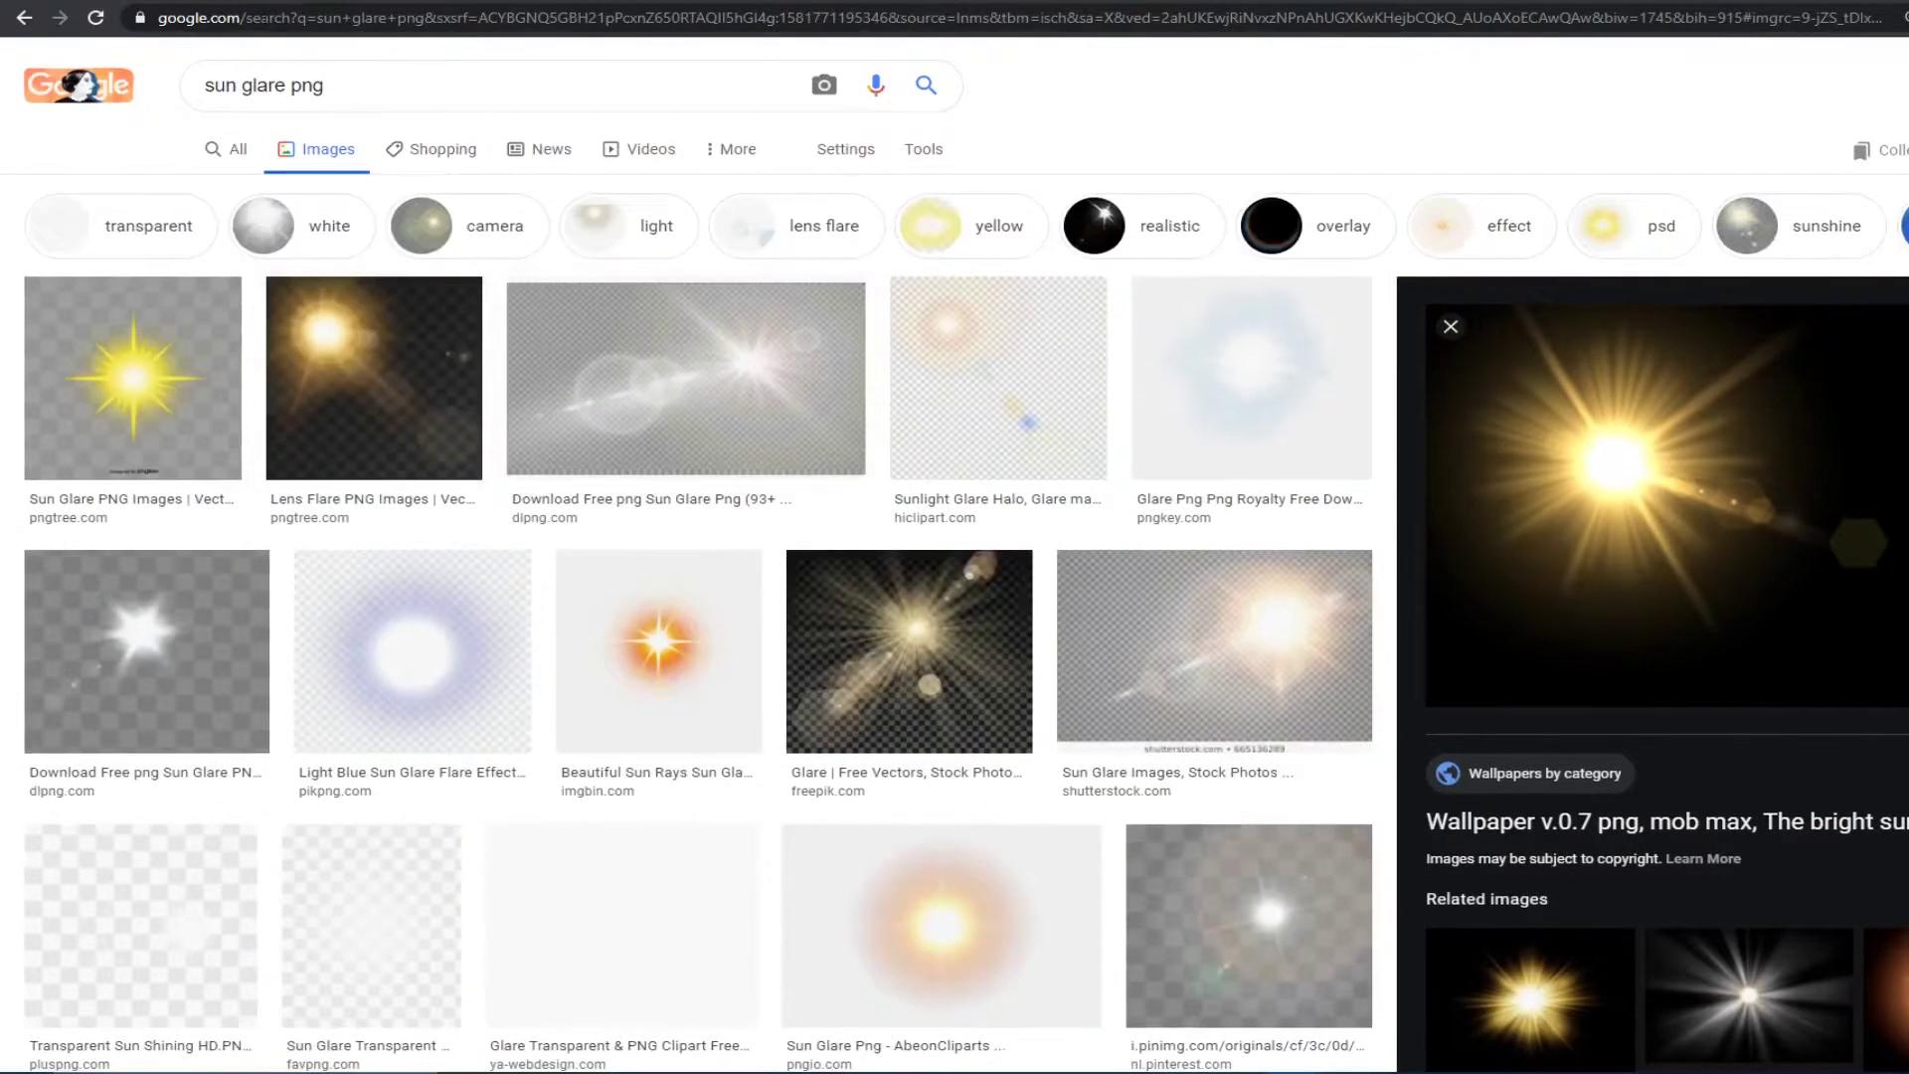
pyautogui.moveTo(371, 99); pyautogui.dragTo(170, 85)
pyautogui.click(1130, 115)
pyautogui.scroll(-4, 1133, 192)
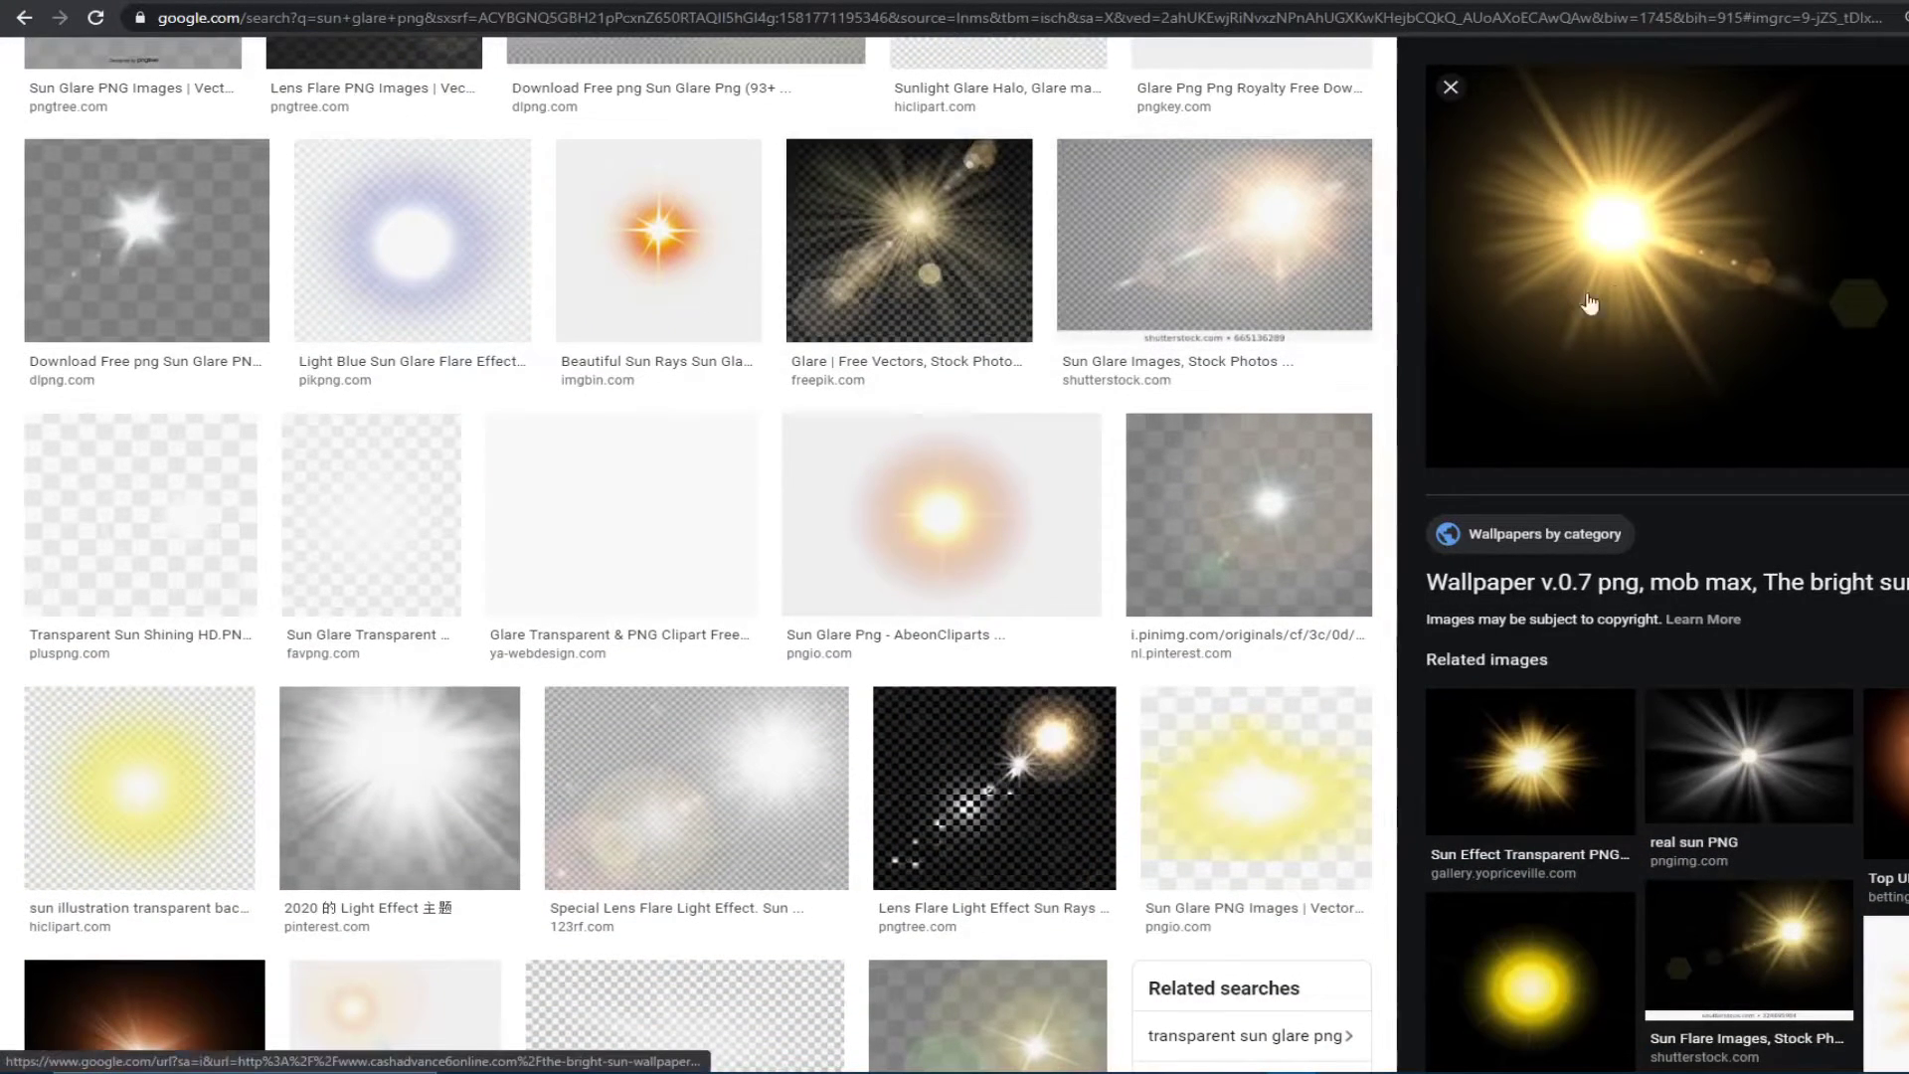
pyautogui.scroll(2, 763, 412)
pyautogui.scroll(2, 243, 375)
pyautogui.scroll(-3, 362, 673)
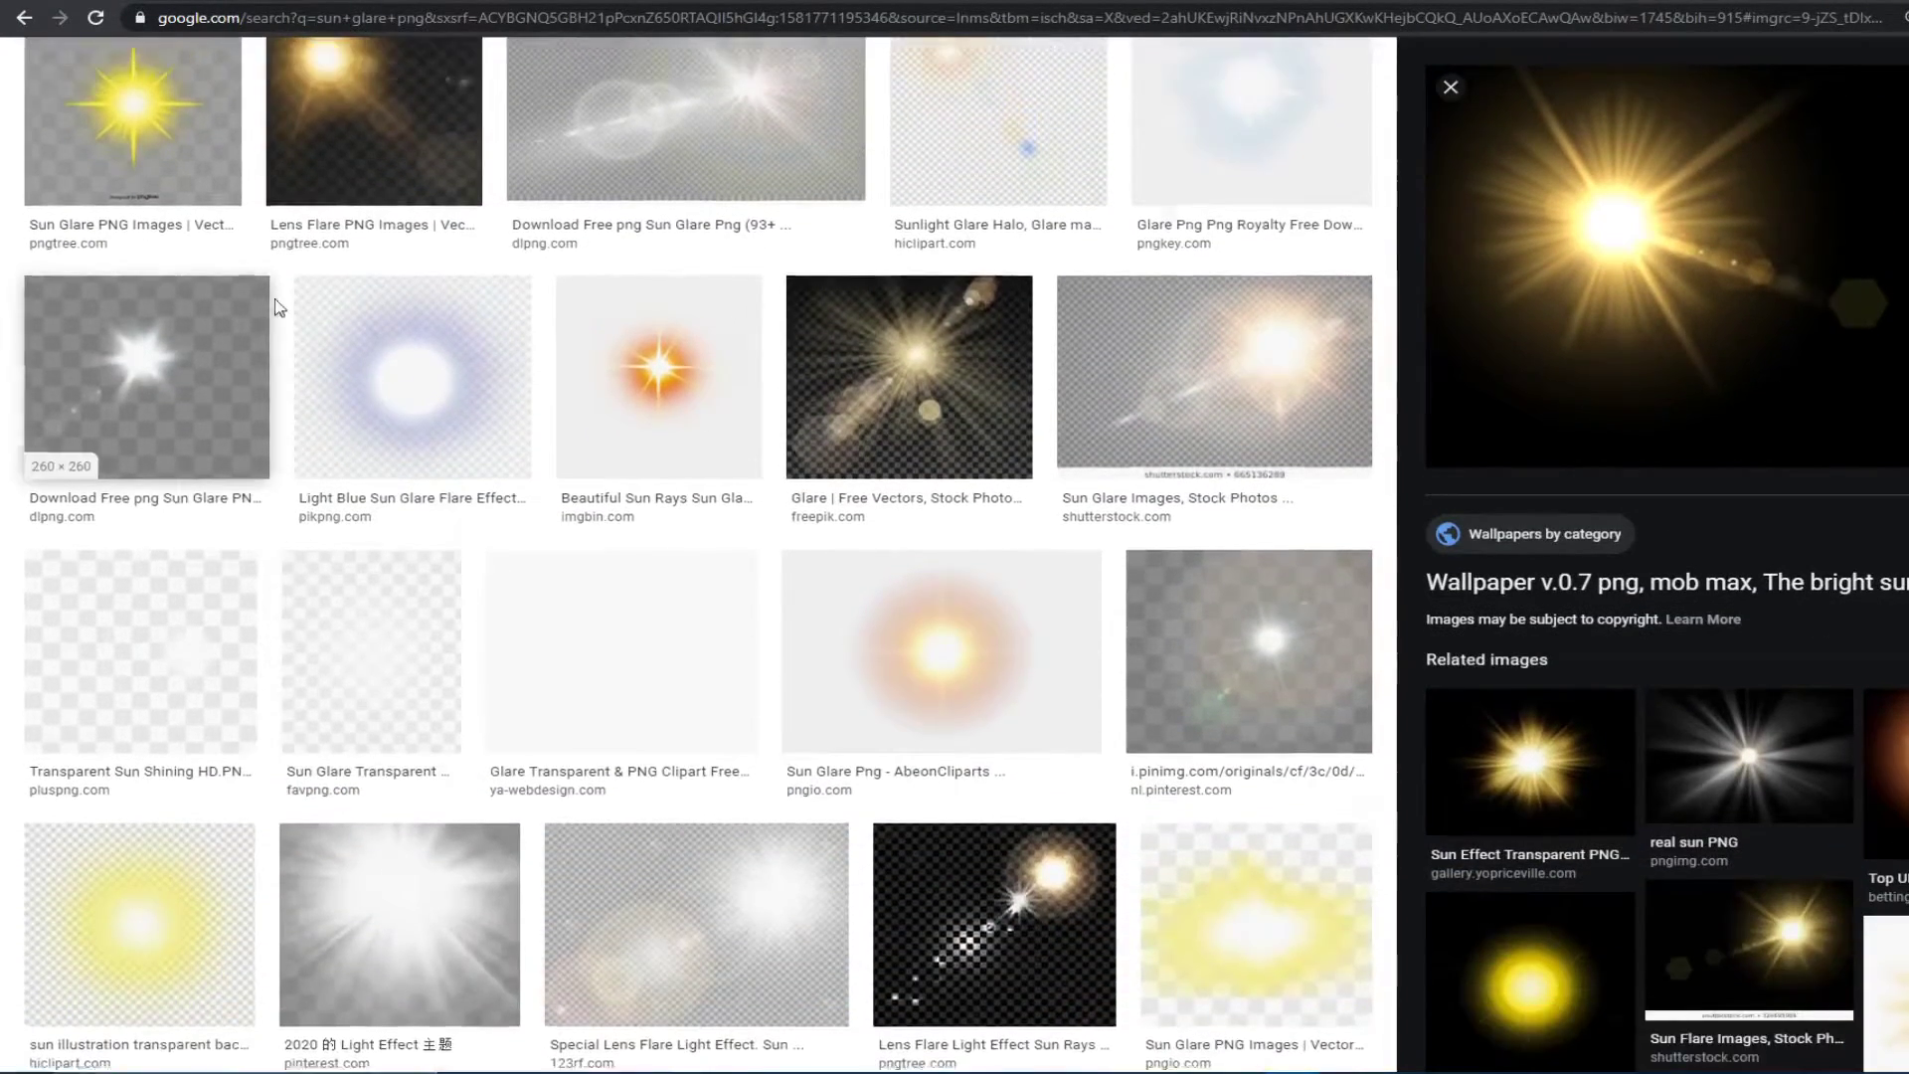
pyautogui.scroll(2, 303, 273)
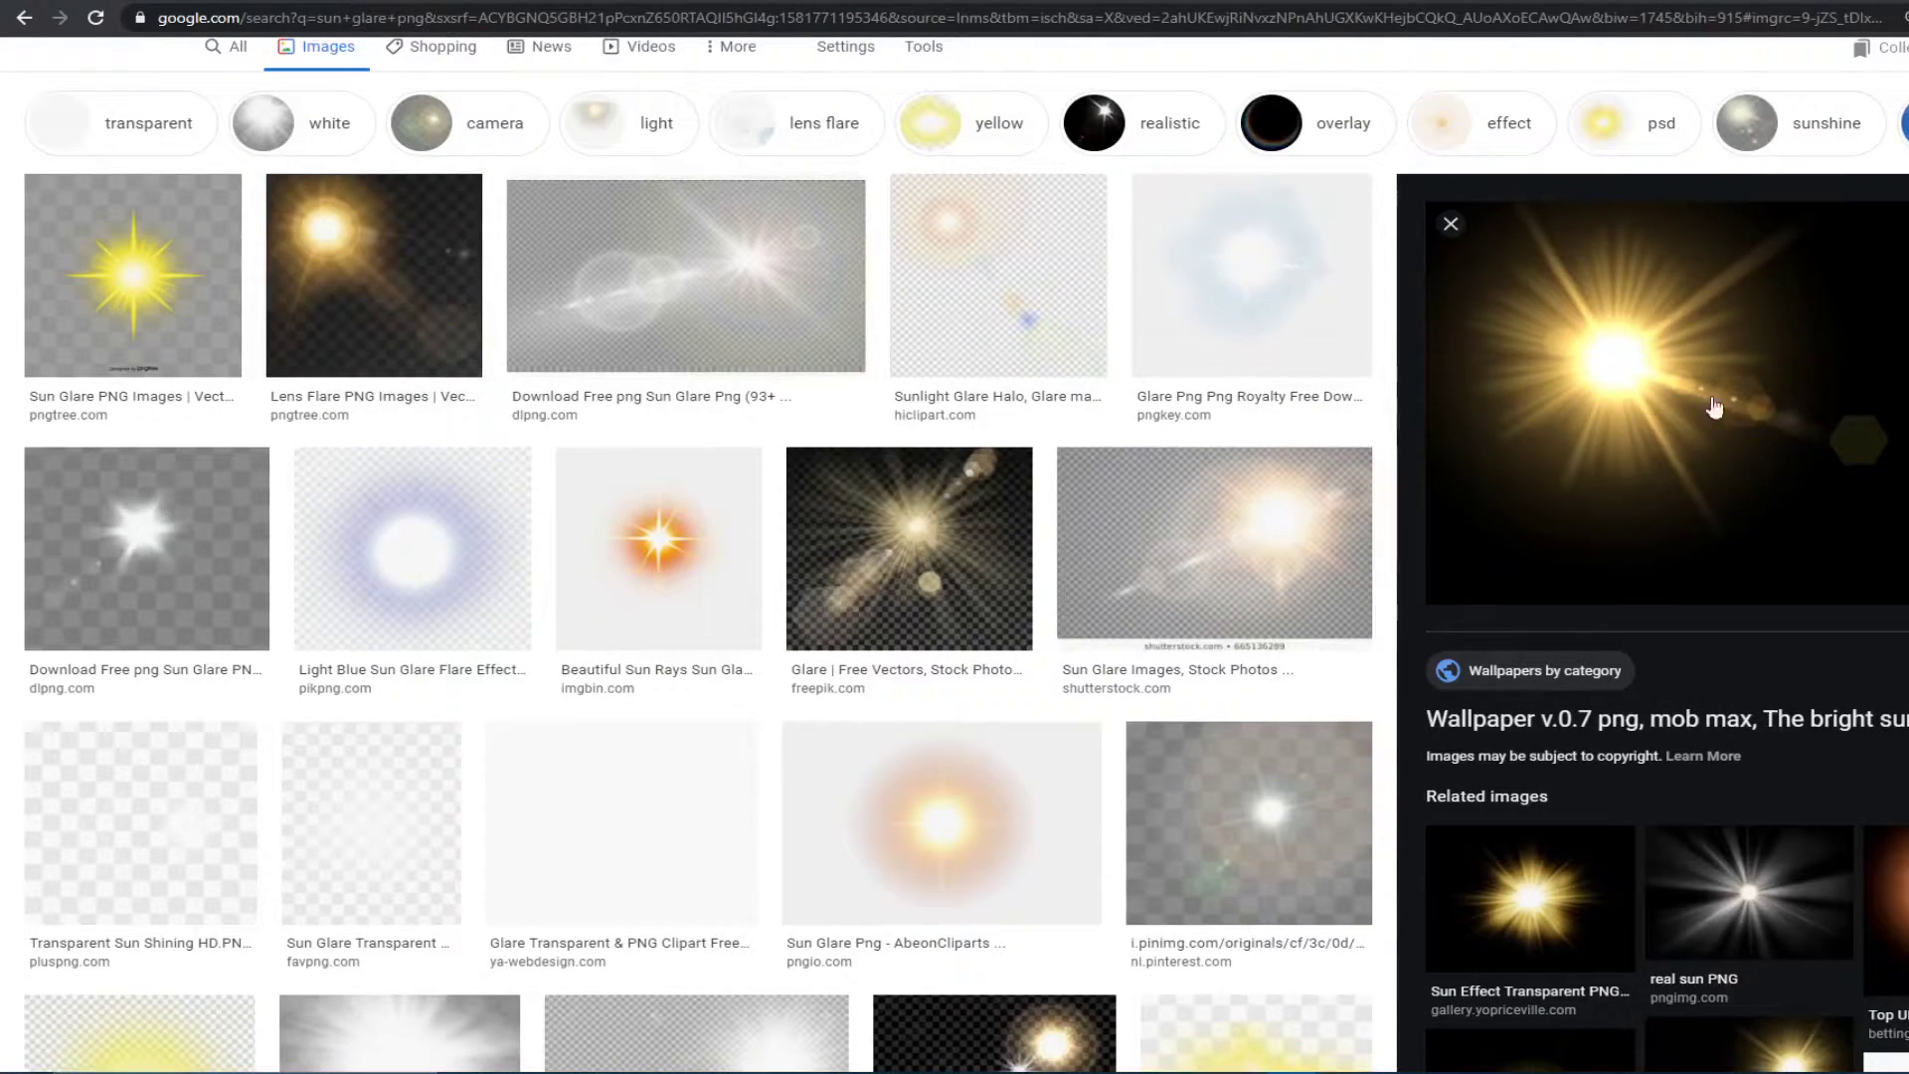
pyautogui.scroll(-4, 1372, 477)
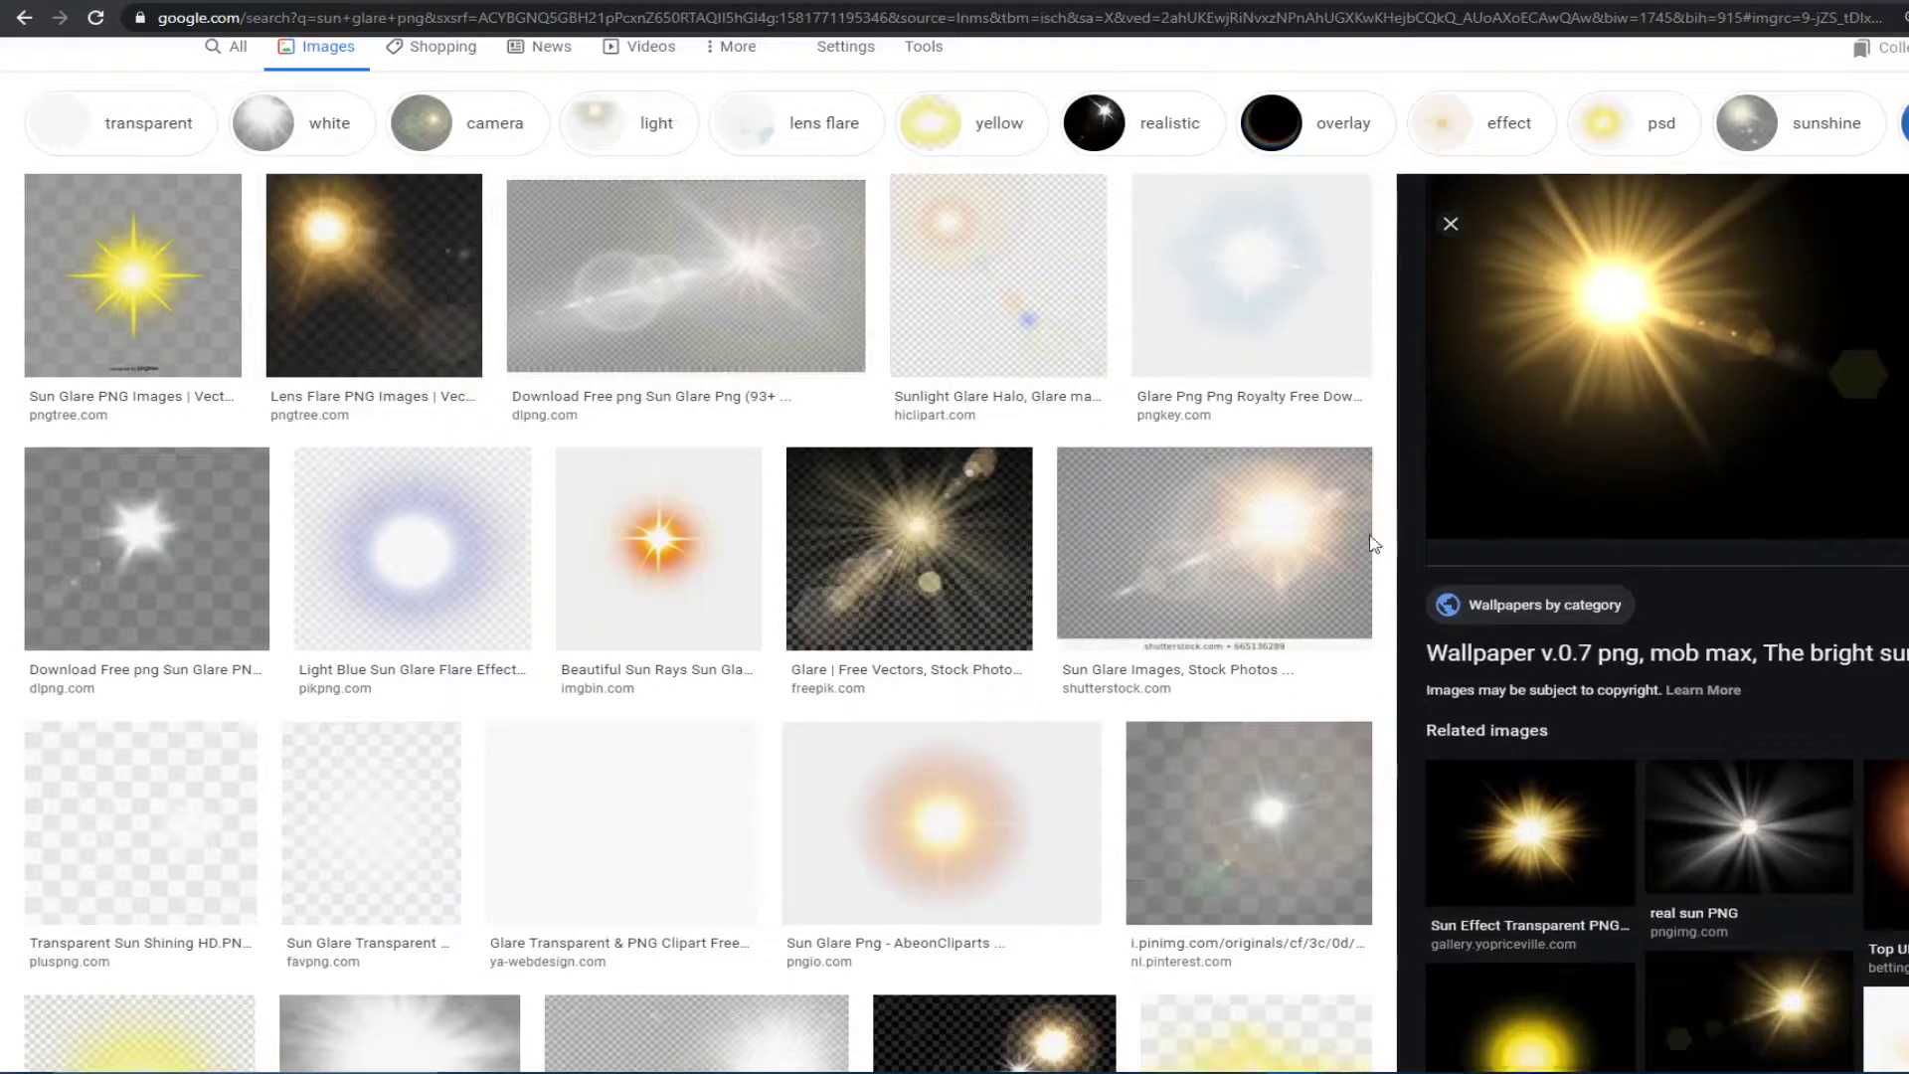
pyautogui.scroll(5, 1197, 371)
# Preview several glare images and copy the golden sun glare wallpaper
pyautogui.click(1282, 392)
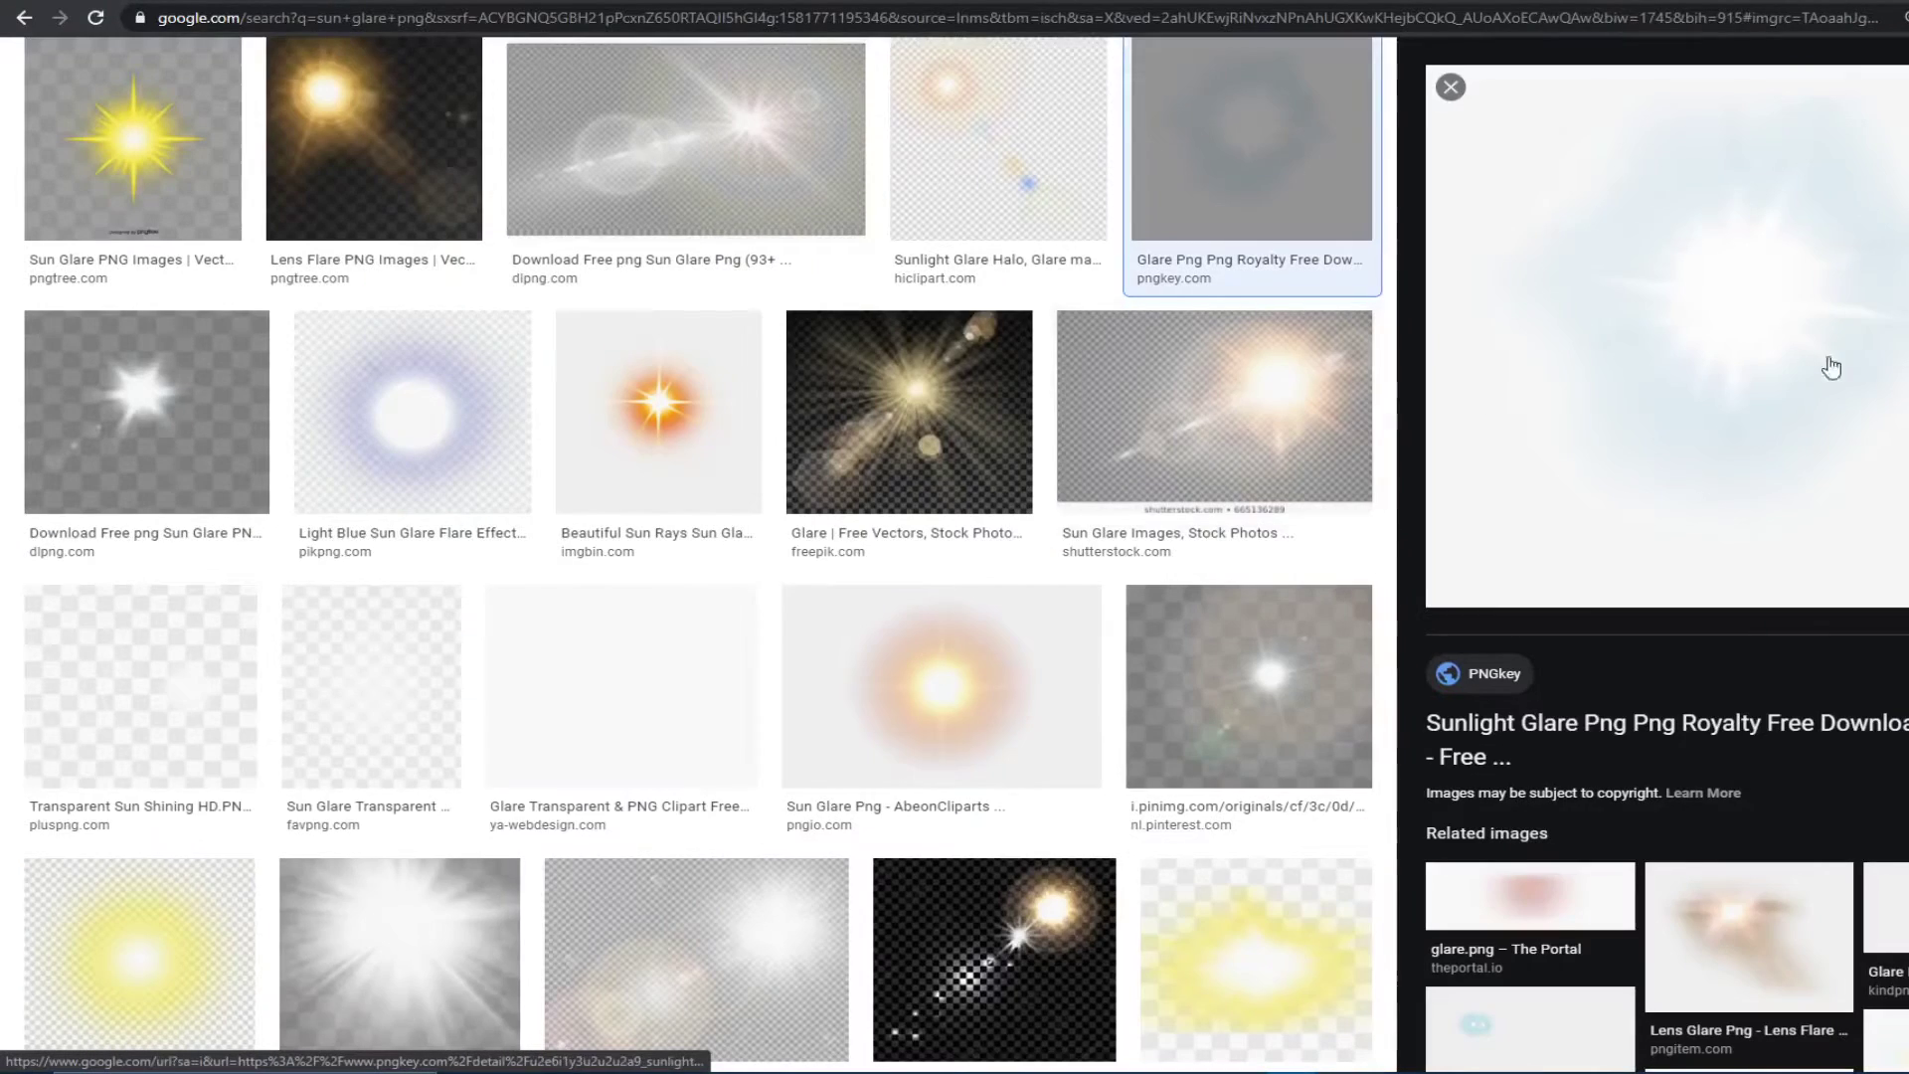
pyautogui.scroll(-5, 1053, 640)
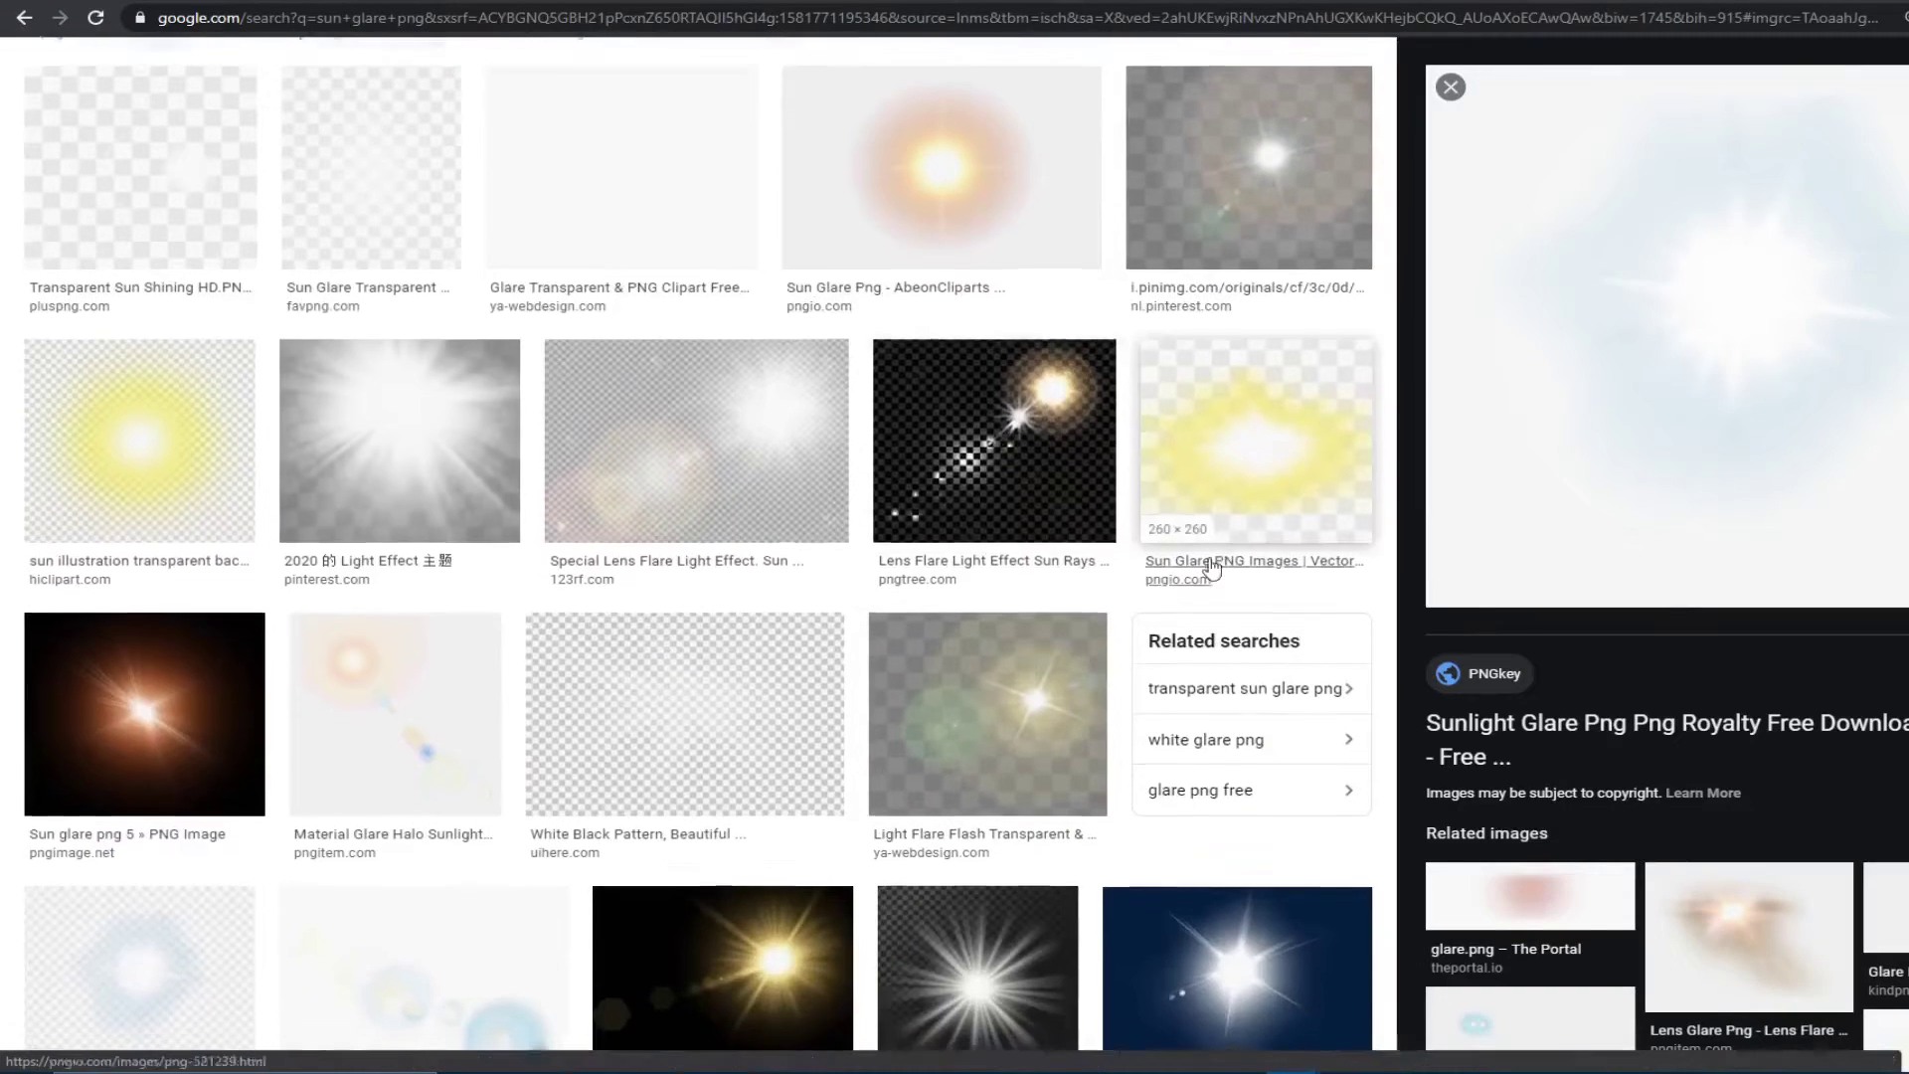
pyautogui.scroll(-5, 1218, 417)
pyautogui.click(700, 527)
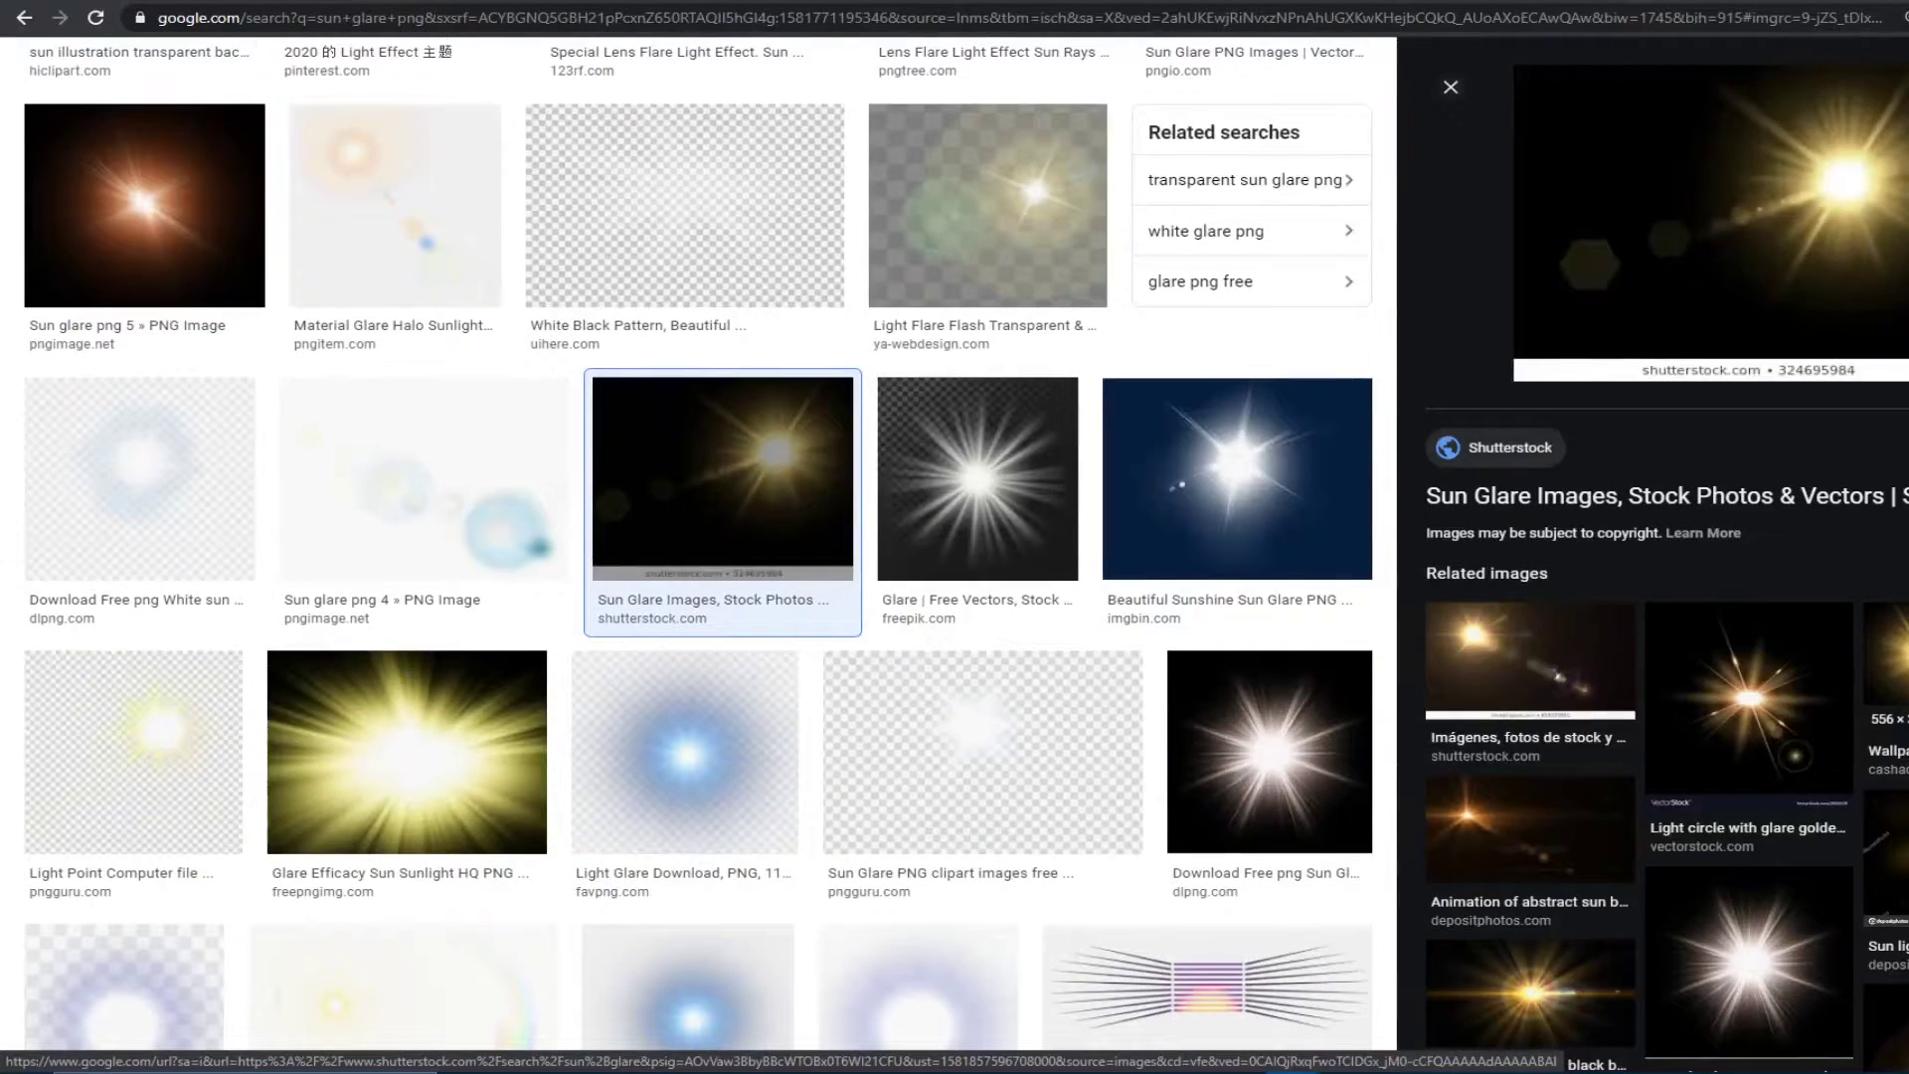
pyautogui.click(1884, 706)
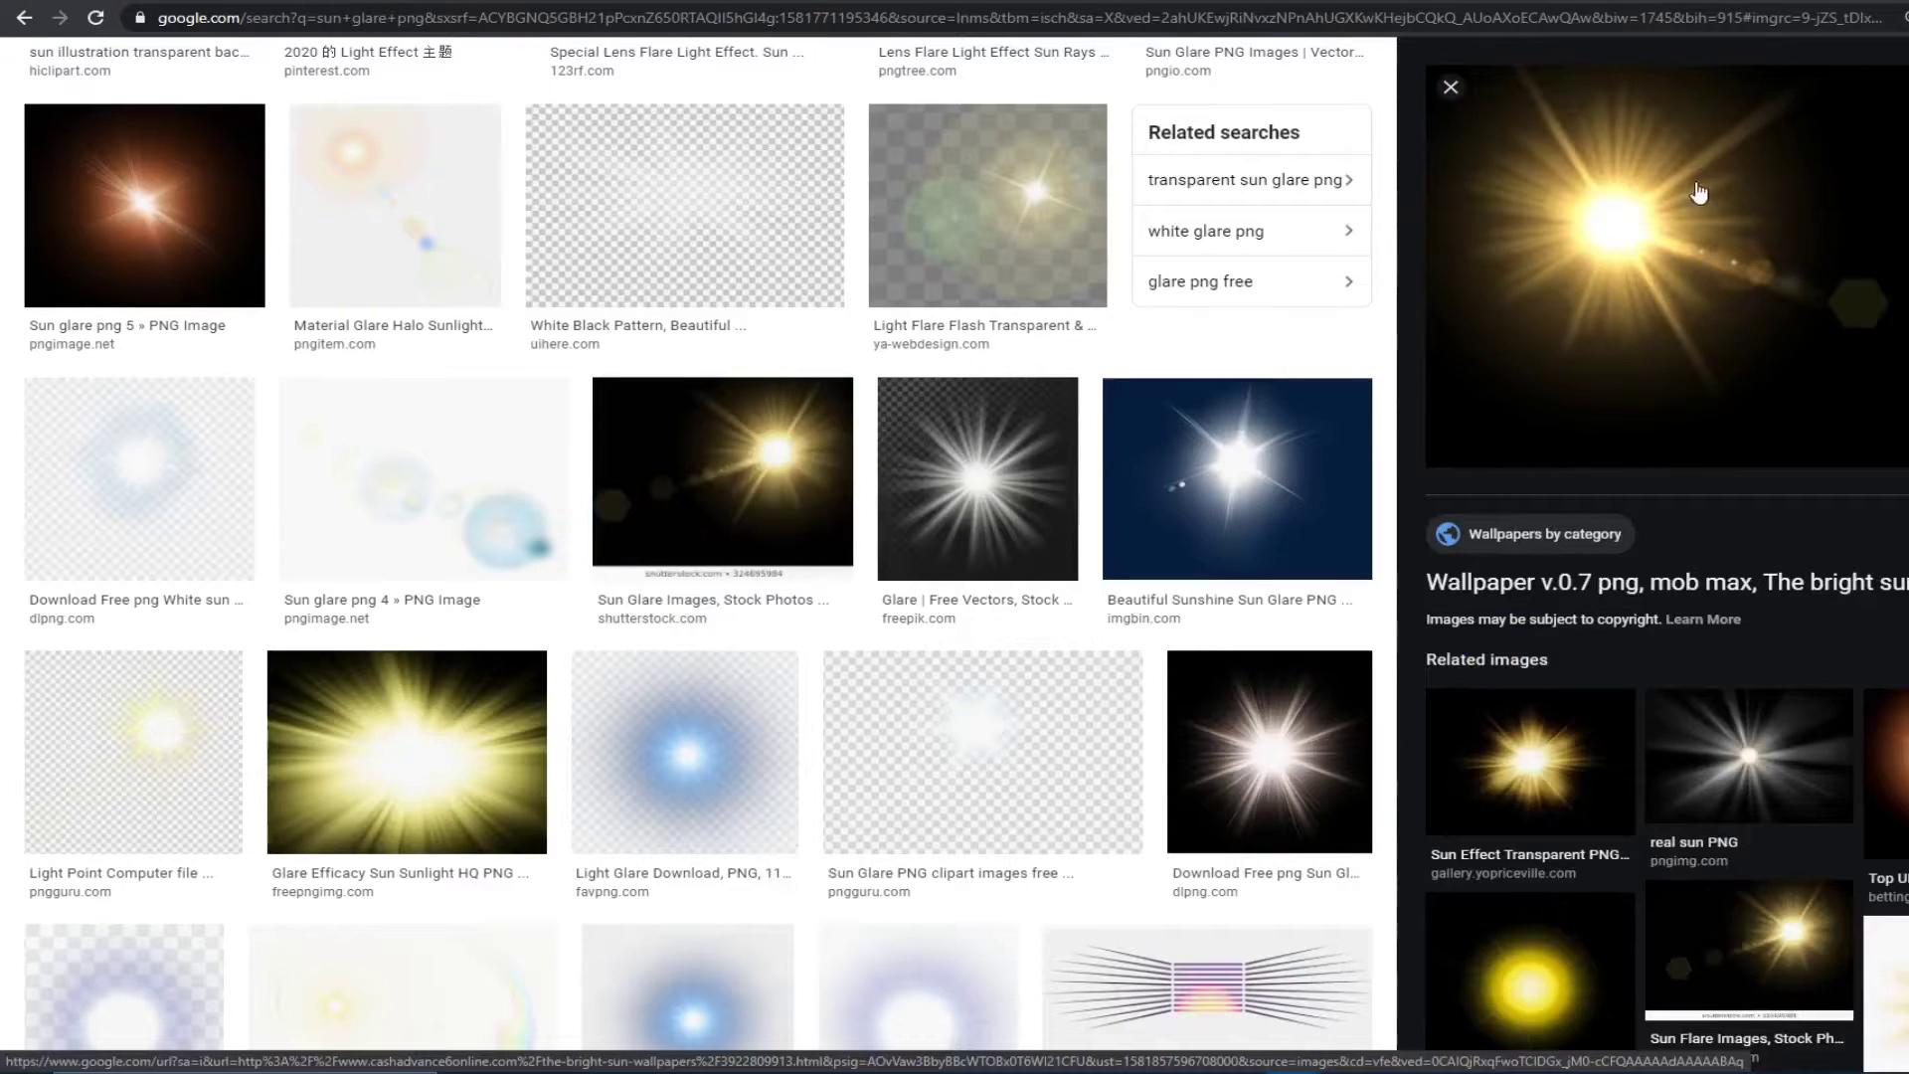
pyautogui.rightClick(1569, 243)
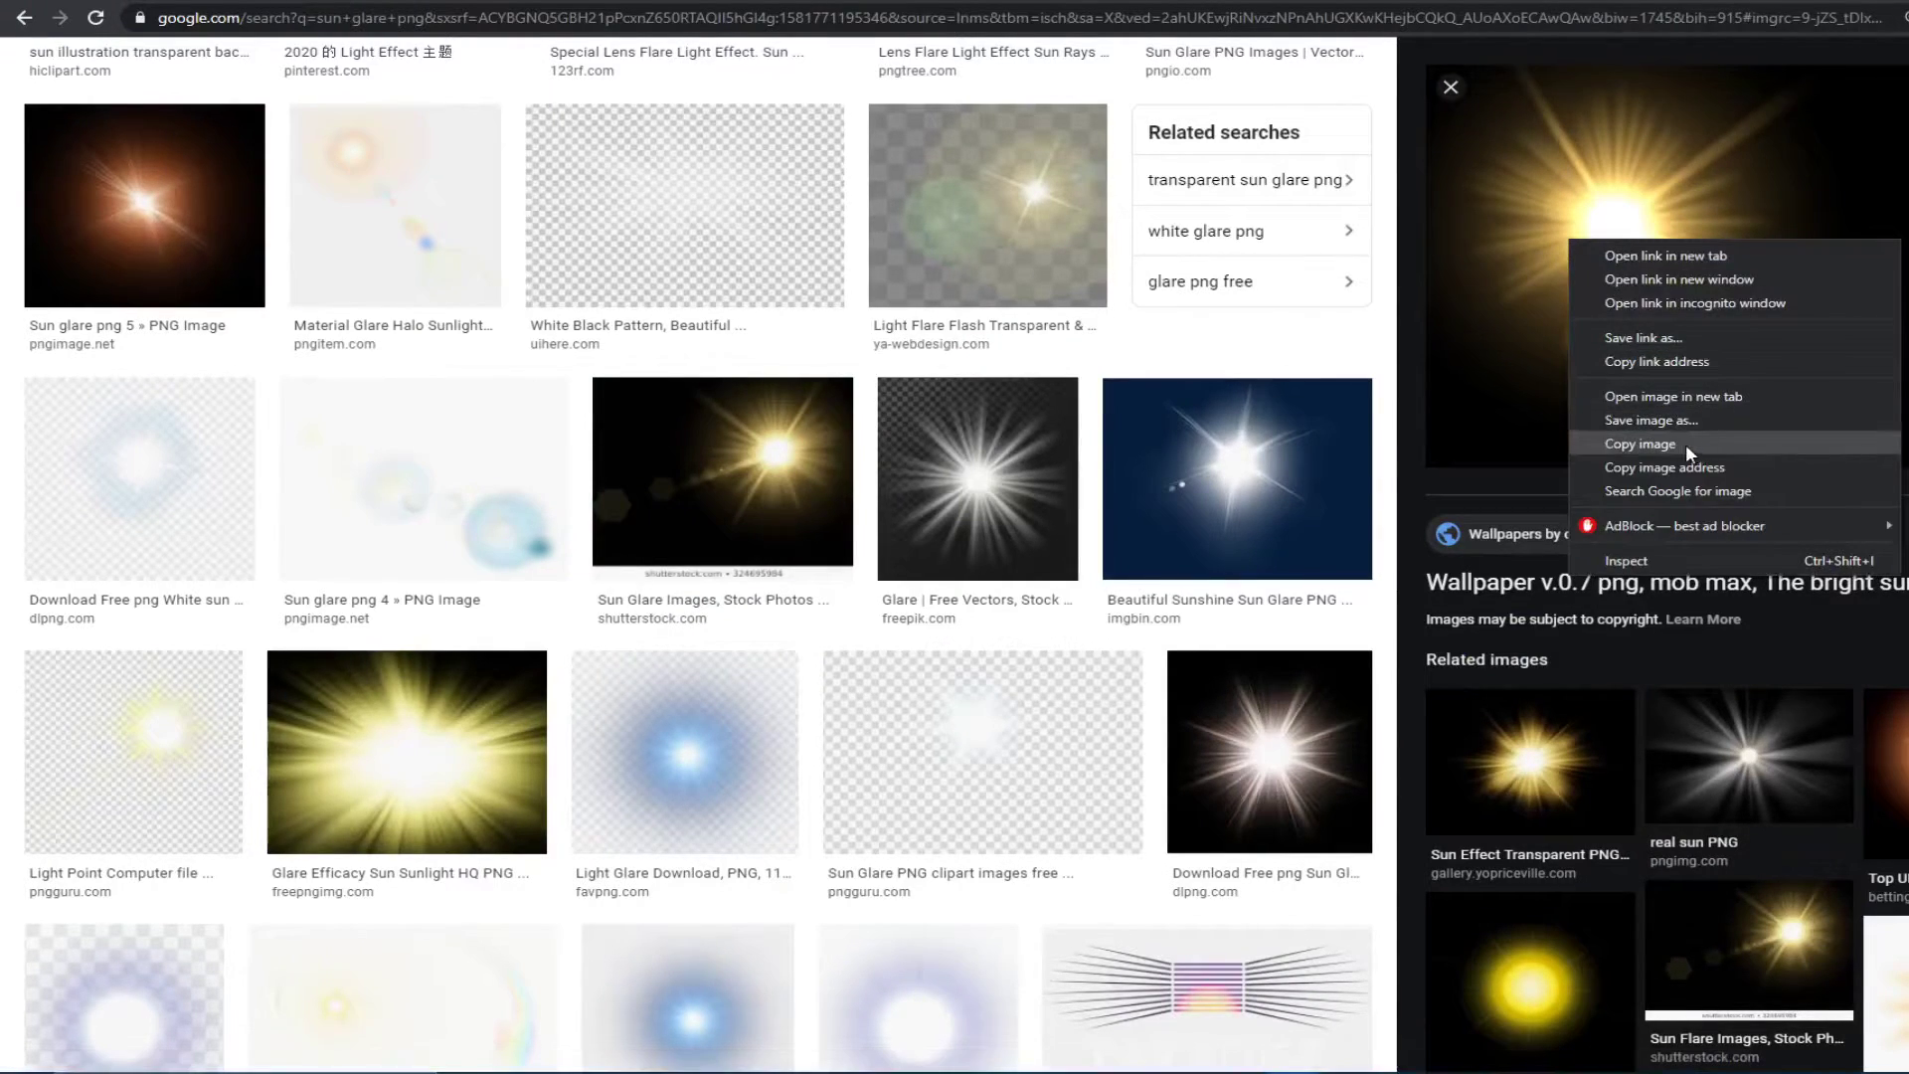
pyautogui.click(1641, 444)
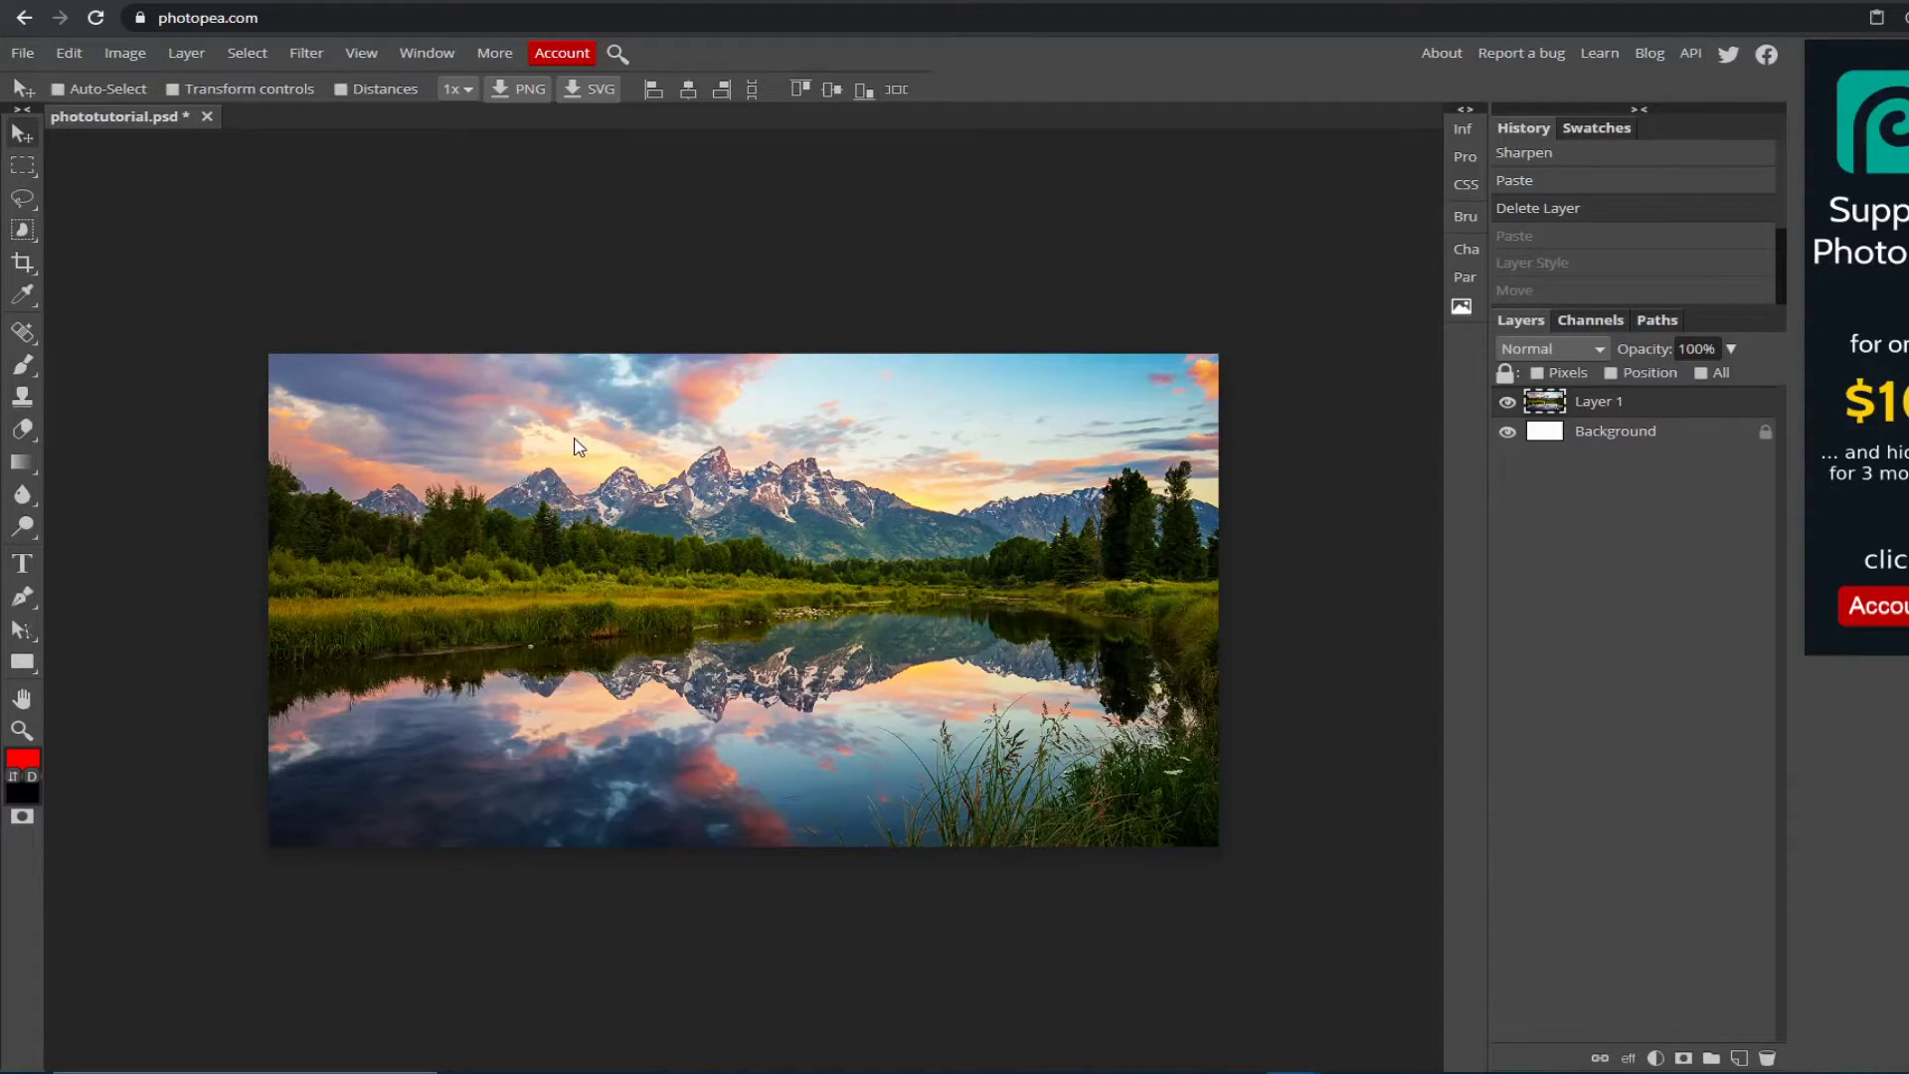
# Paste the sun glare as Layer 2 and set its blend mode to Screen
pyautogui.hotkey('ctrl', 'v')
pyautogui.moveTo(496, 501); pyautogui.dragTo(655, 584)
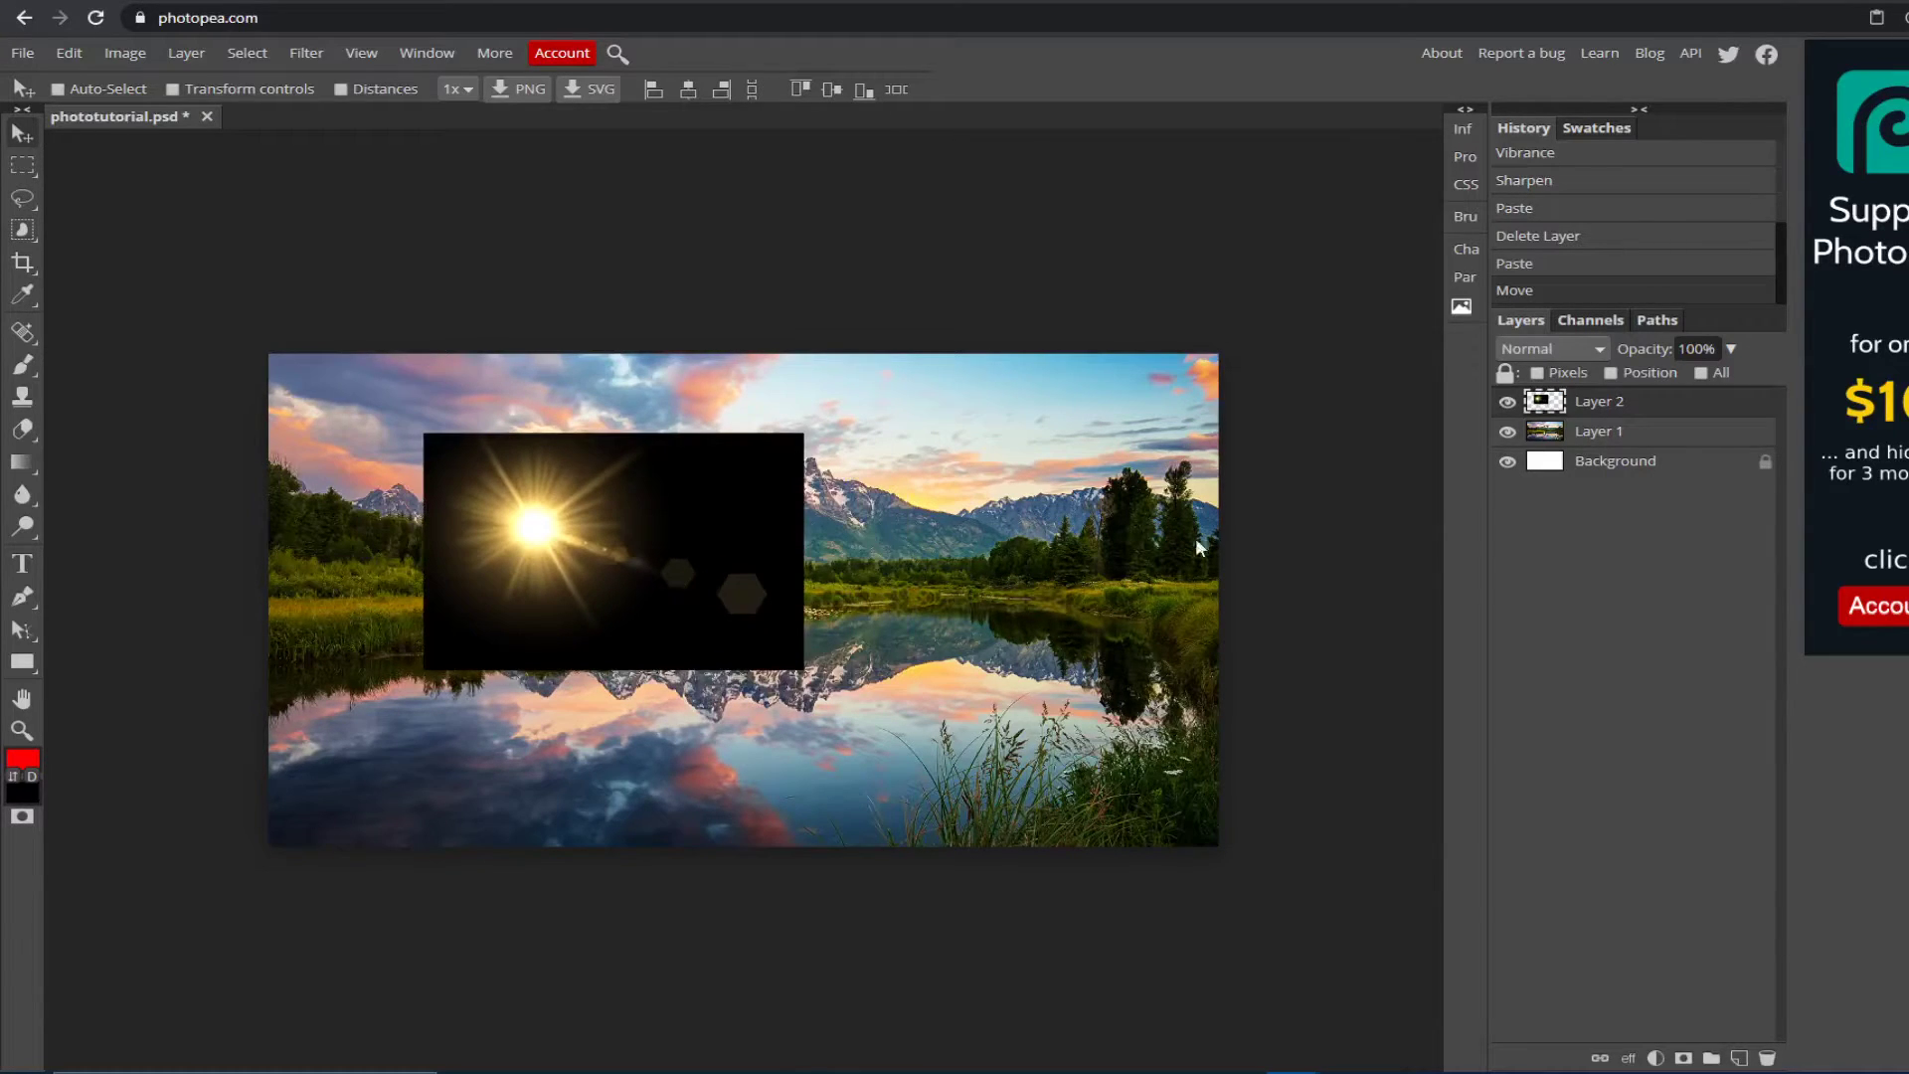
pyautogui.doubleClick(1727, 406)
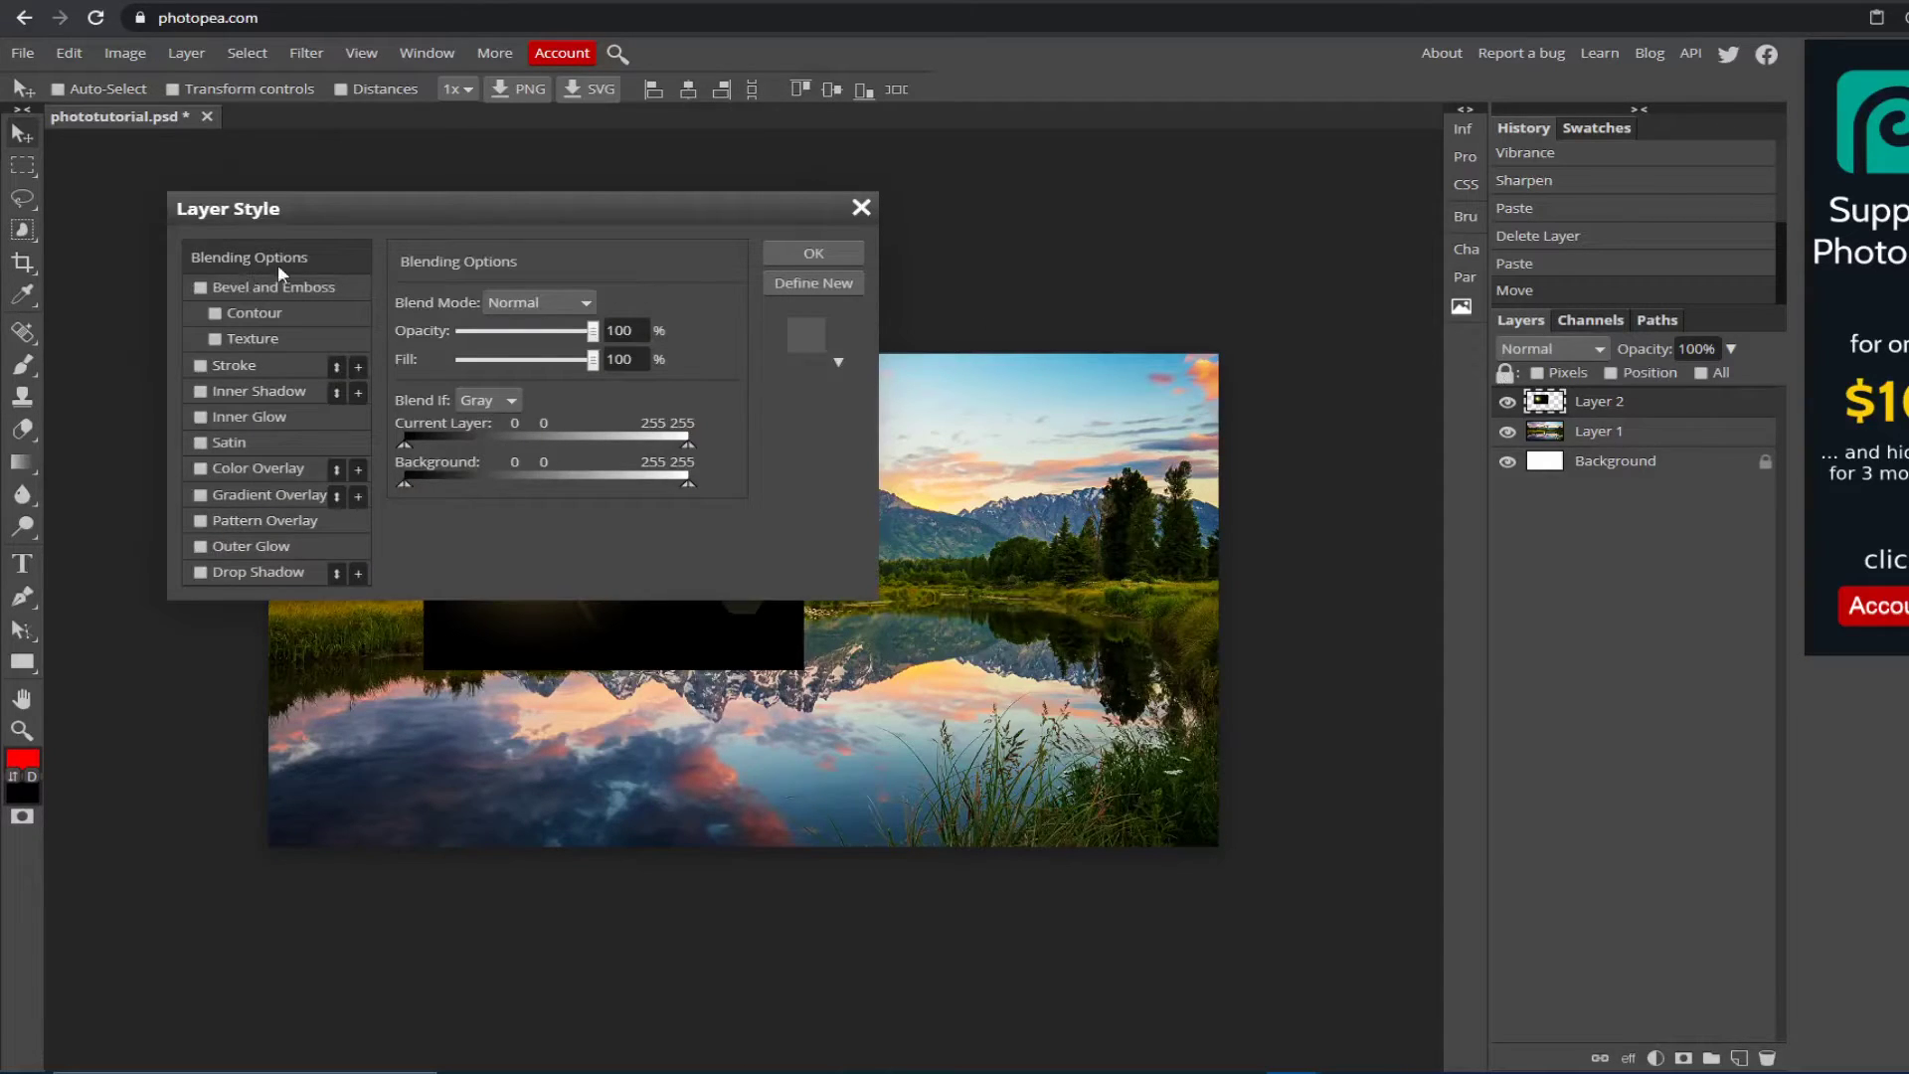
pyautogui.click(542, 304)
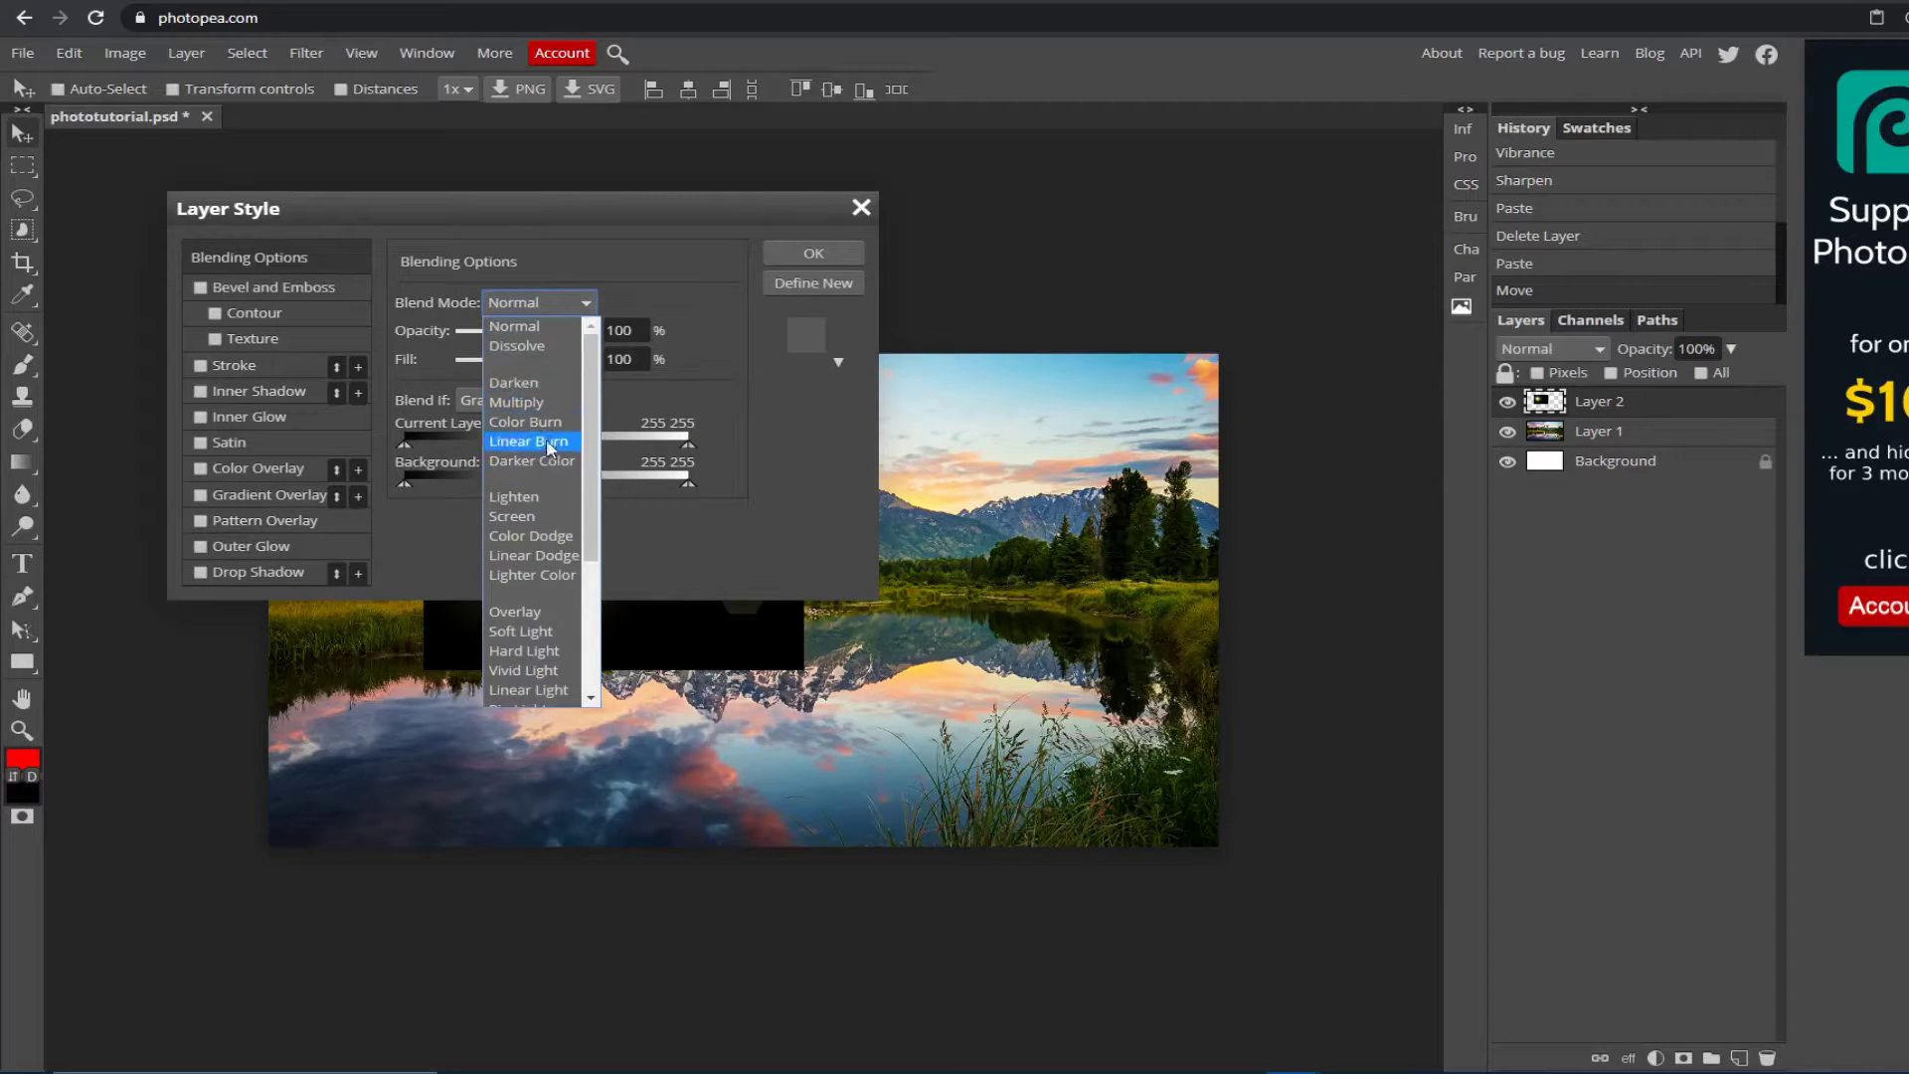
pyautogui.click(801, 256)
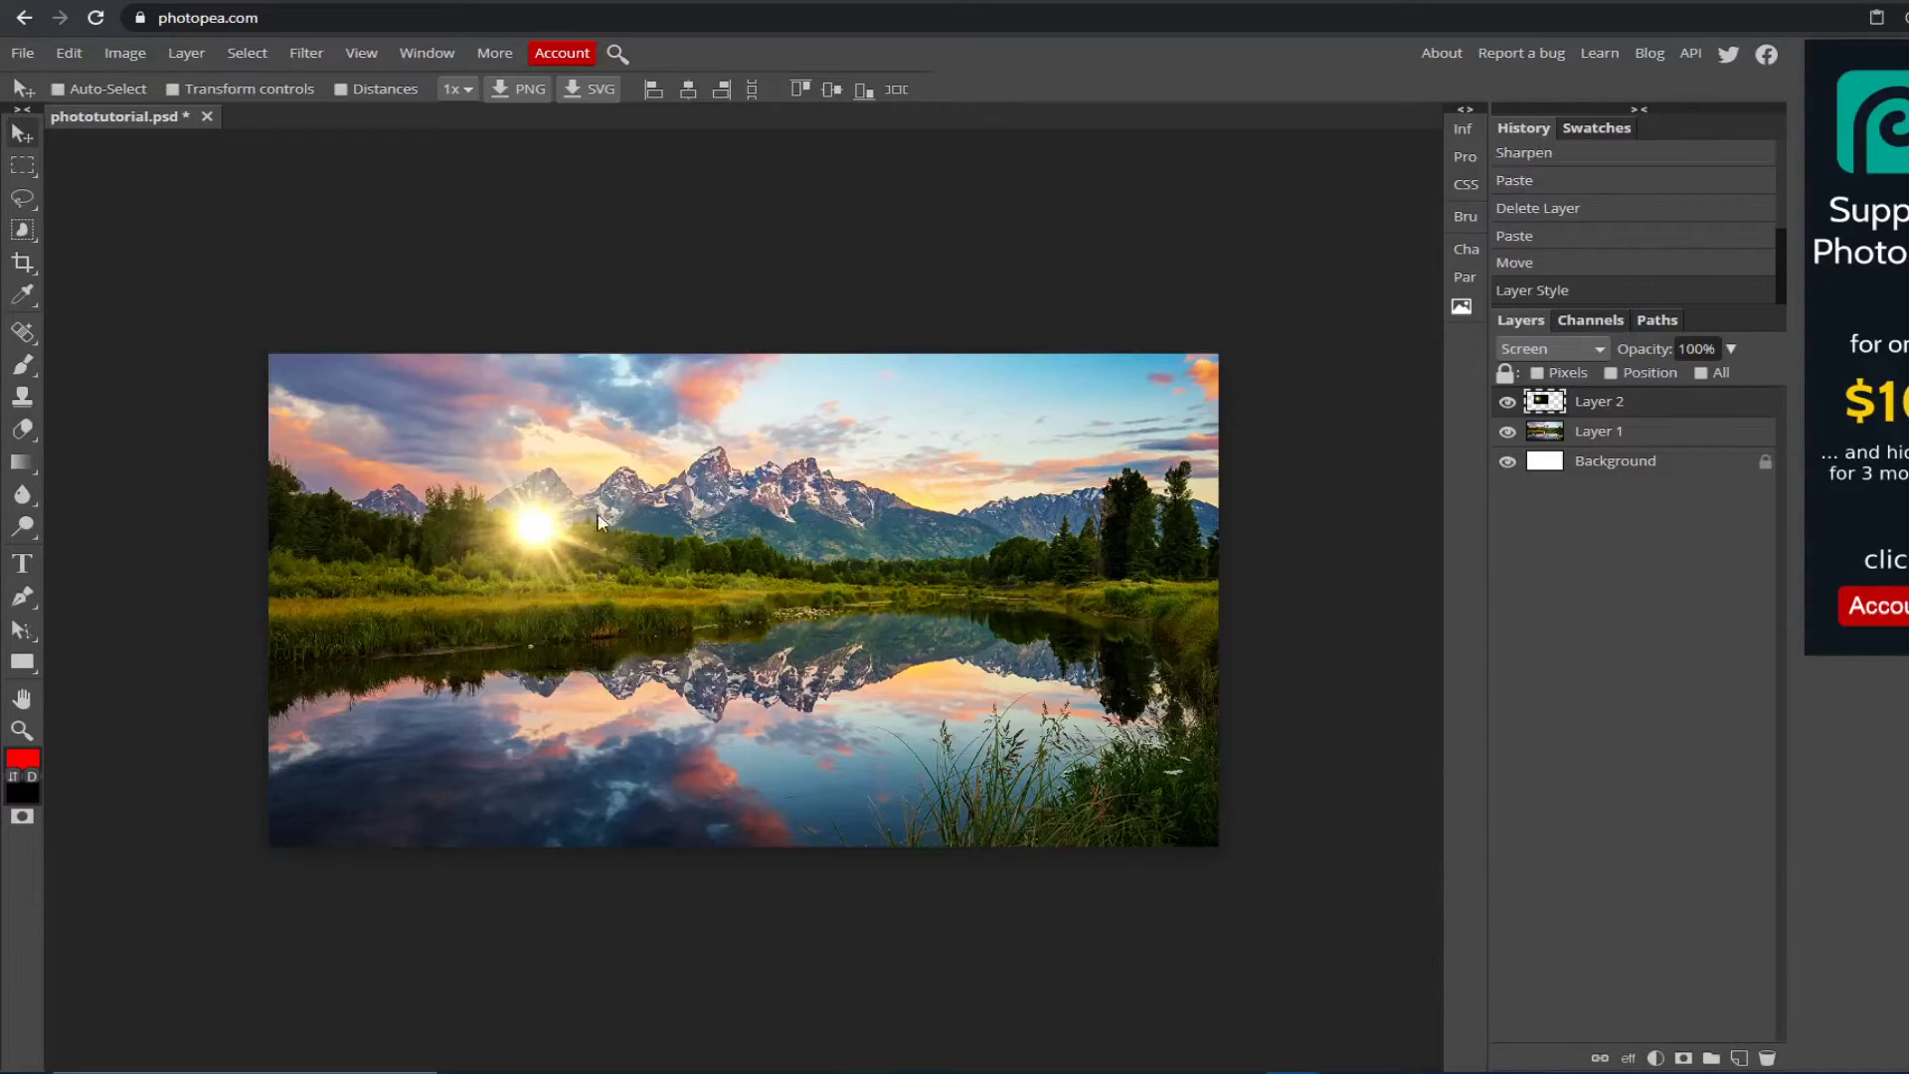
# Confirm Screen blending on Layer 2 and move the glare up behind the mountain peak
pyautogui.doubleClick(1720, 410)
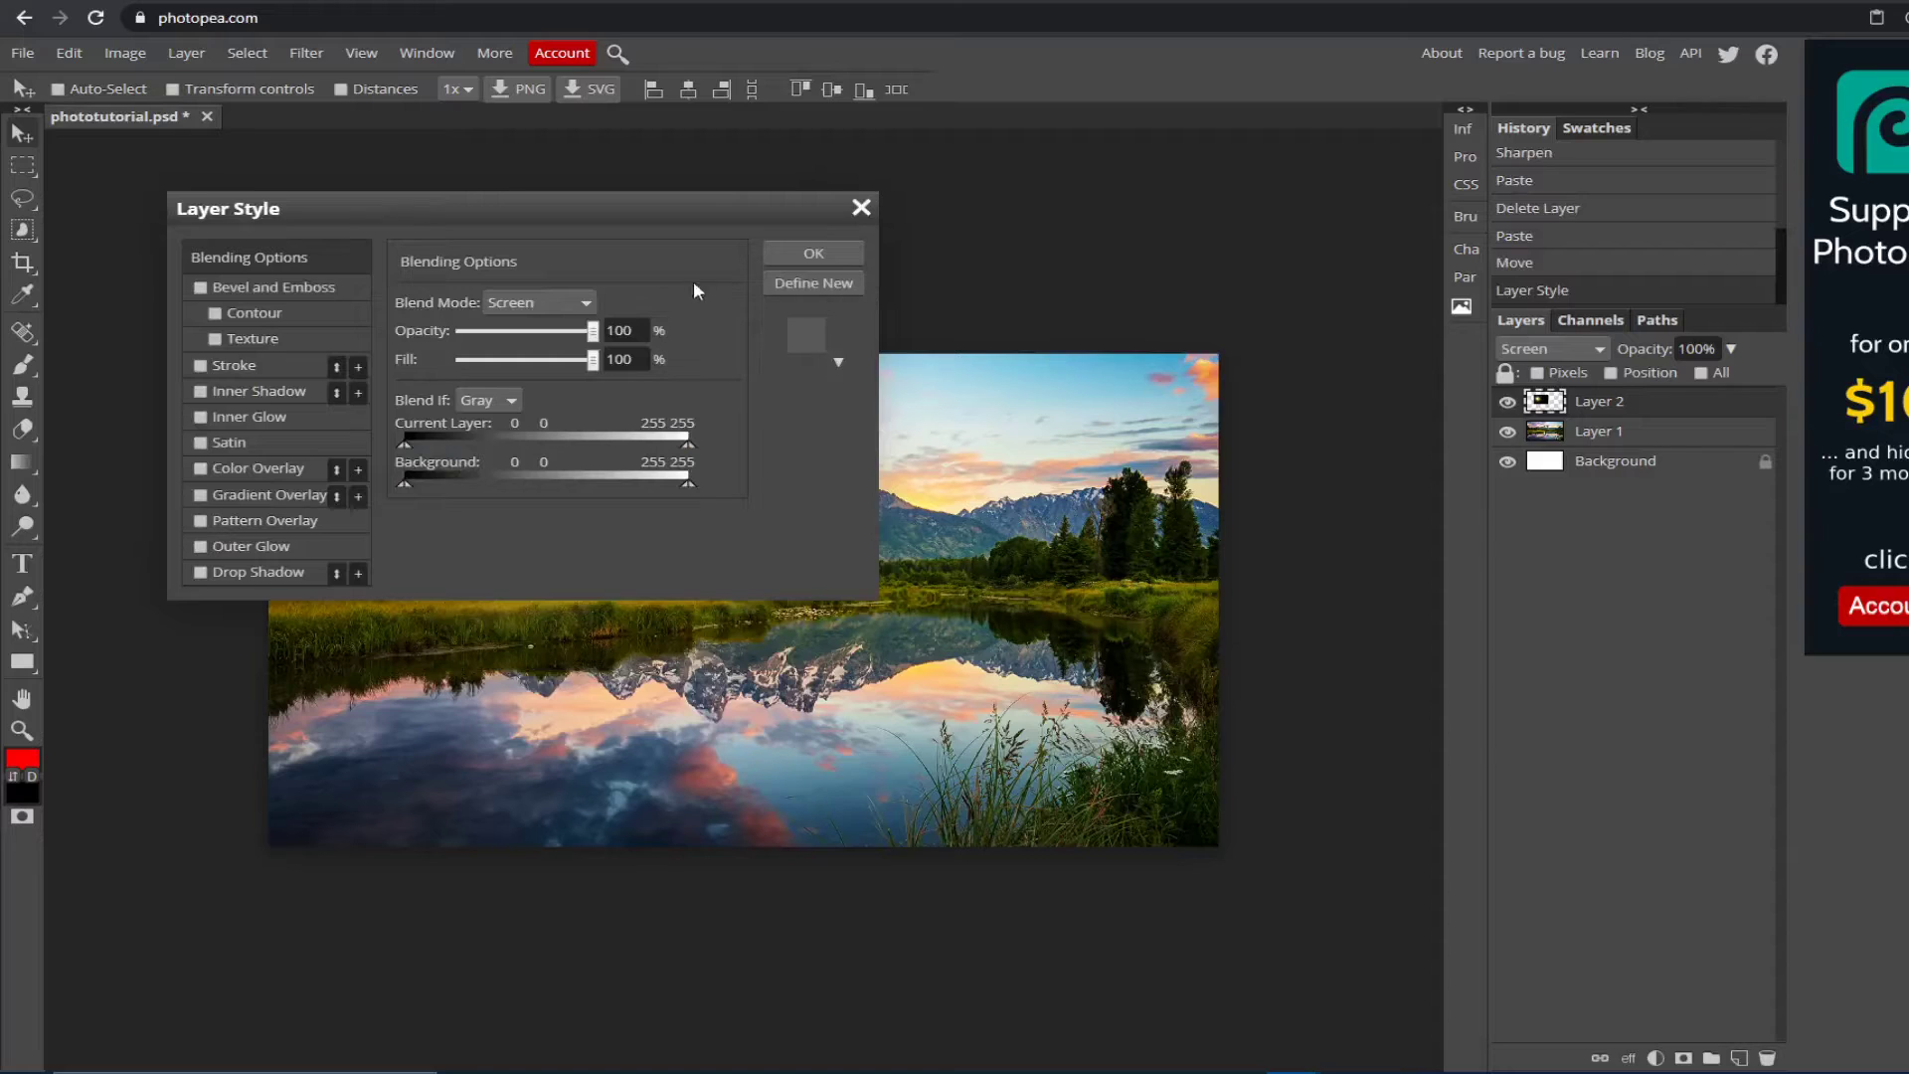
pyautogui.click(811, 254)
pyautogui.moveTo(533, 507); pyautogui.dragTo(723, 473)
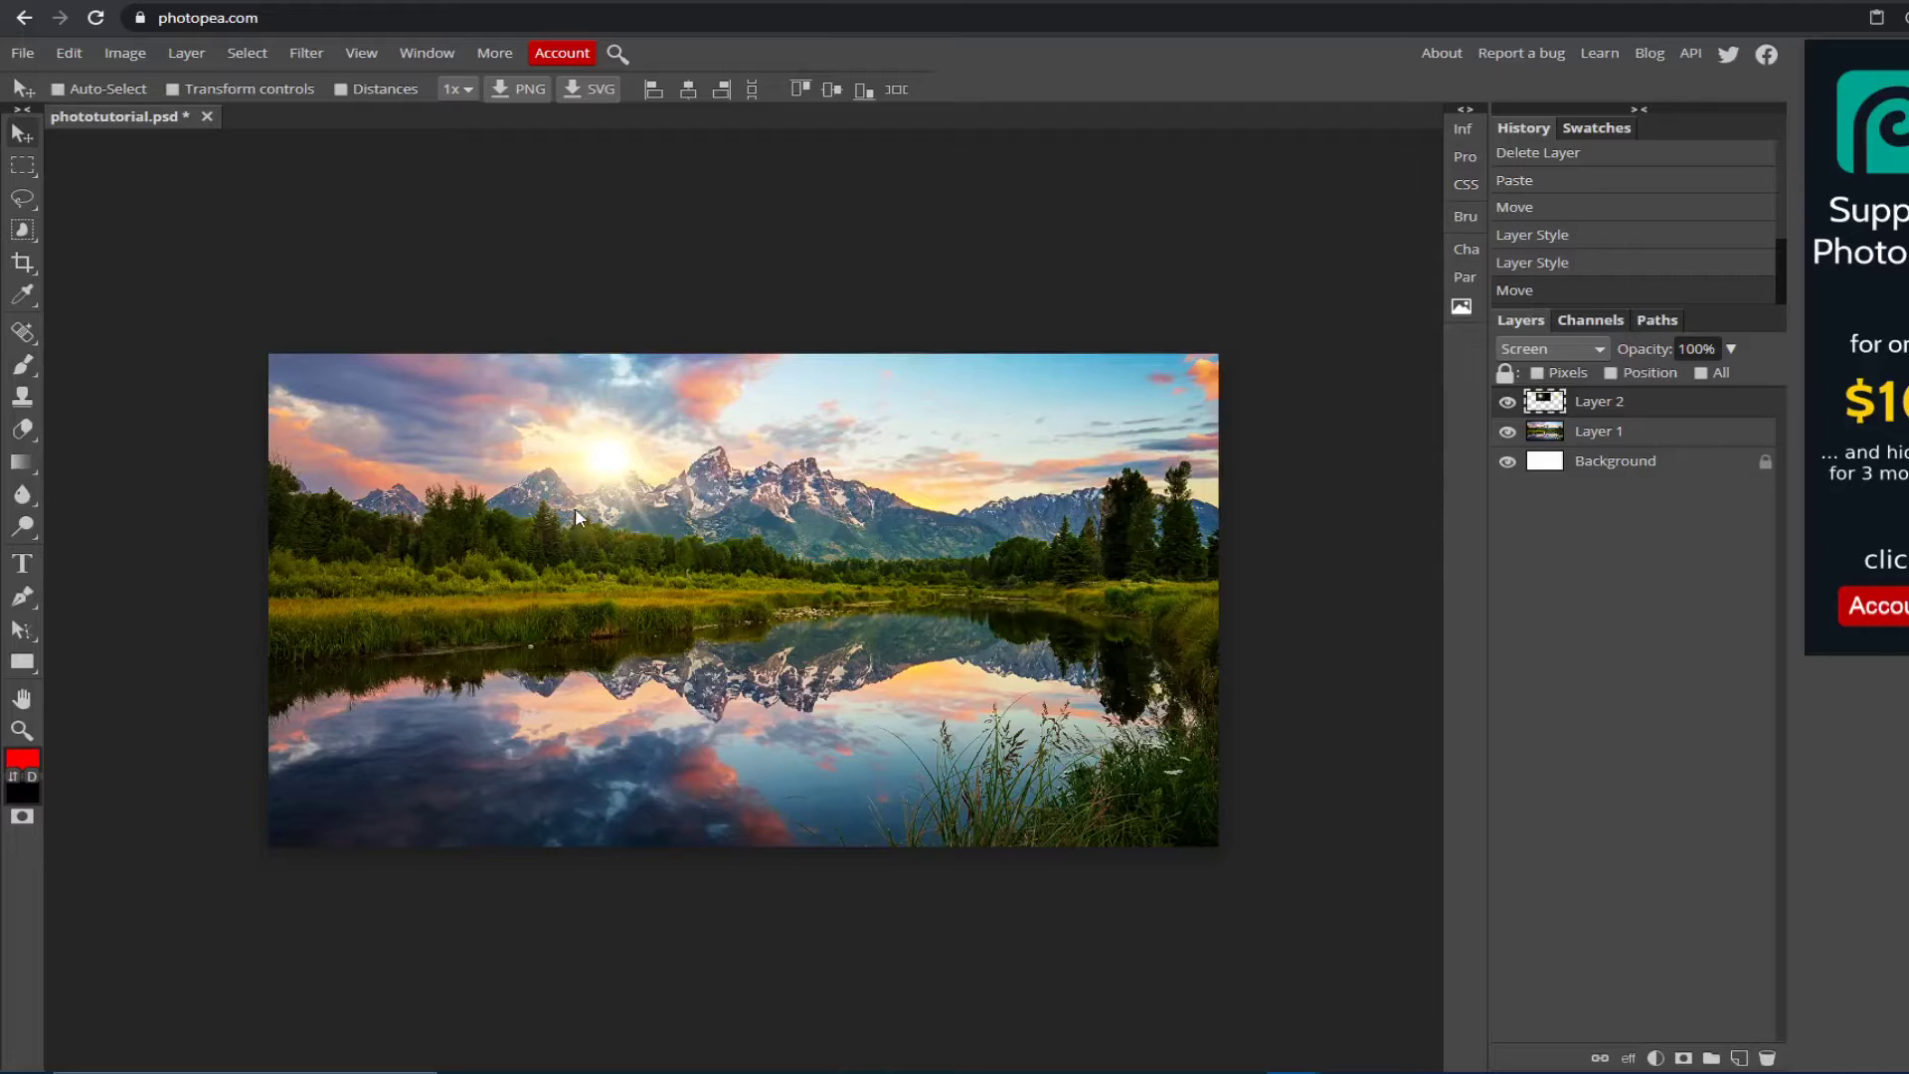
# Nudge the glare slightly lower and zoom in on the sun over the central peak
pyautogui.moveTo(597, 475); pyautogui.dragTo(598, 481)
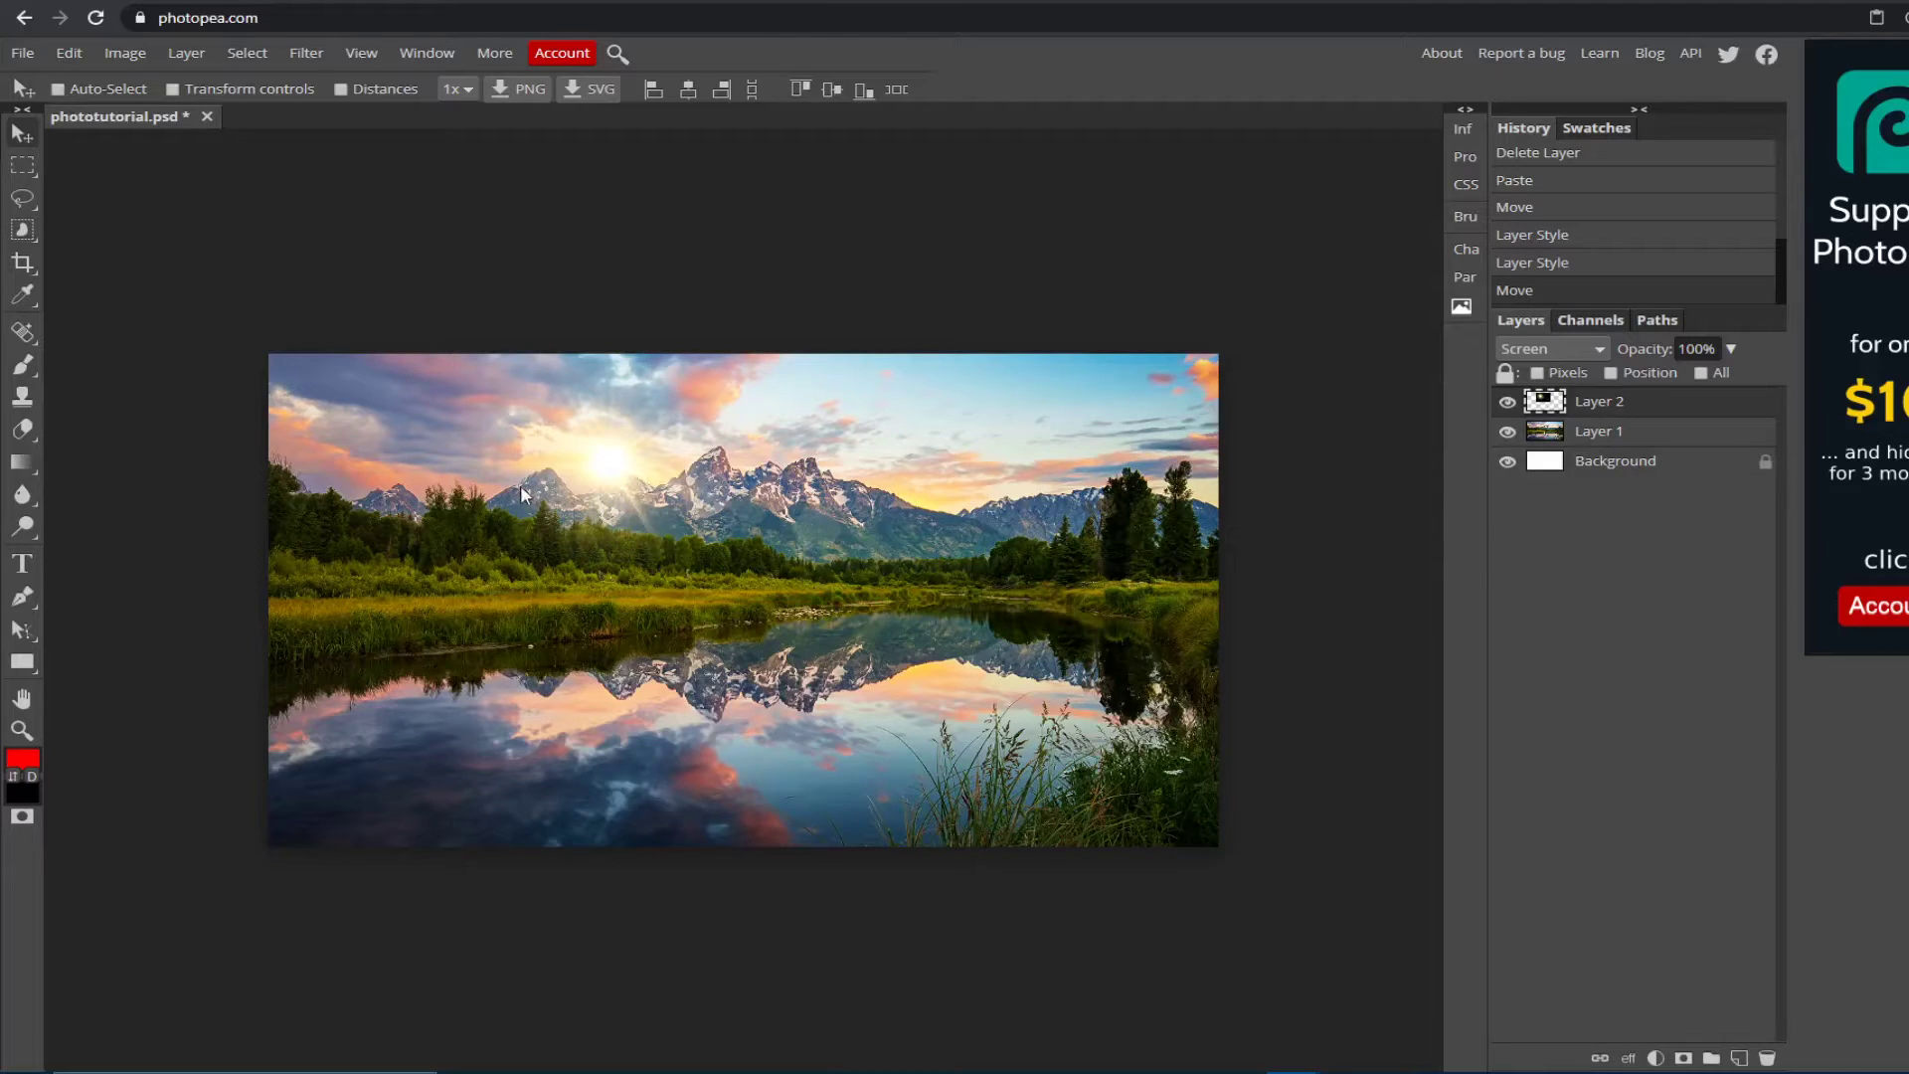
pyautogui.click(20, 731)
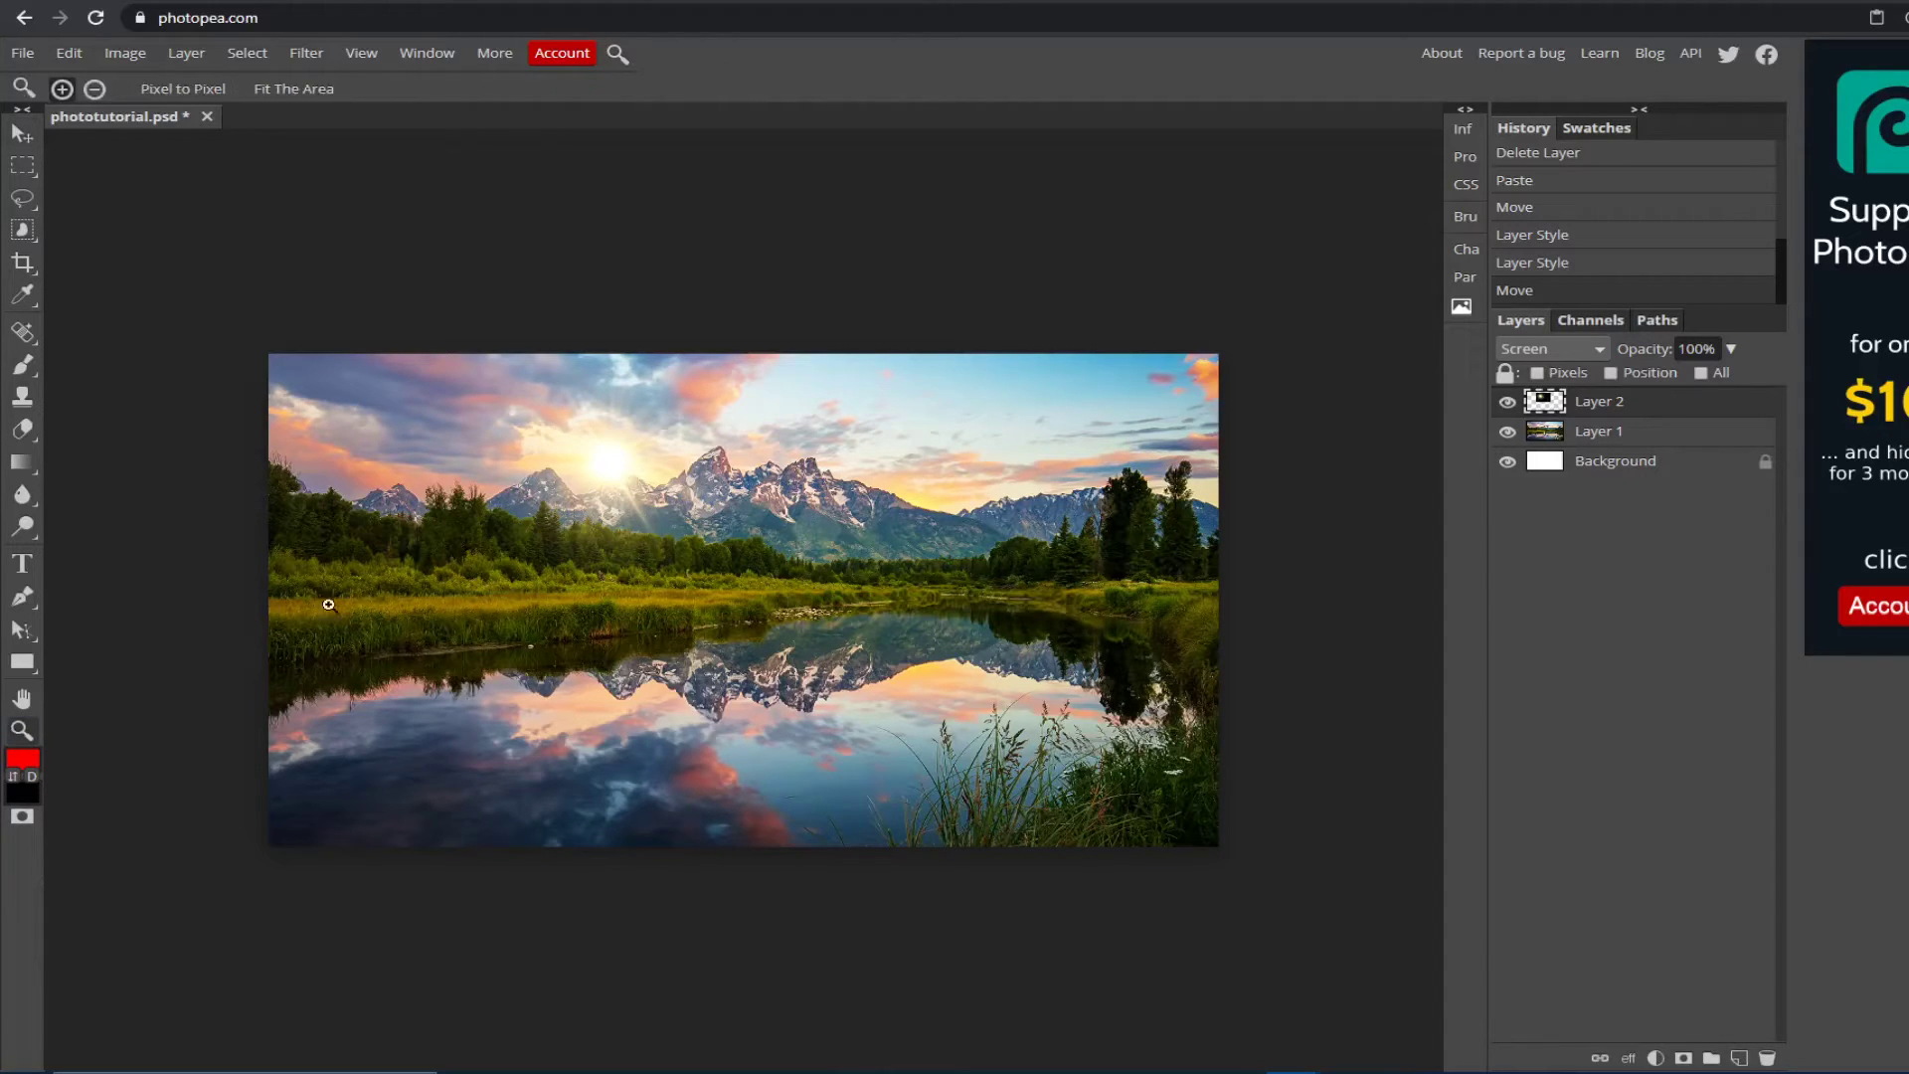
pyautogui.click(600, 493)
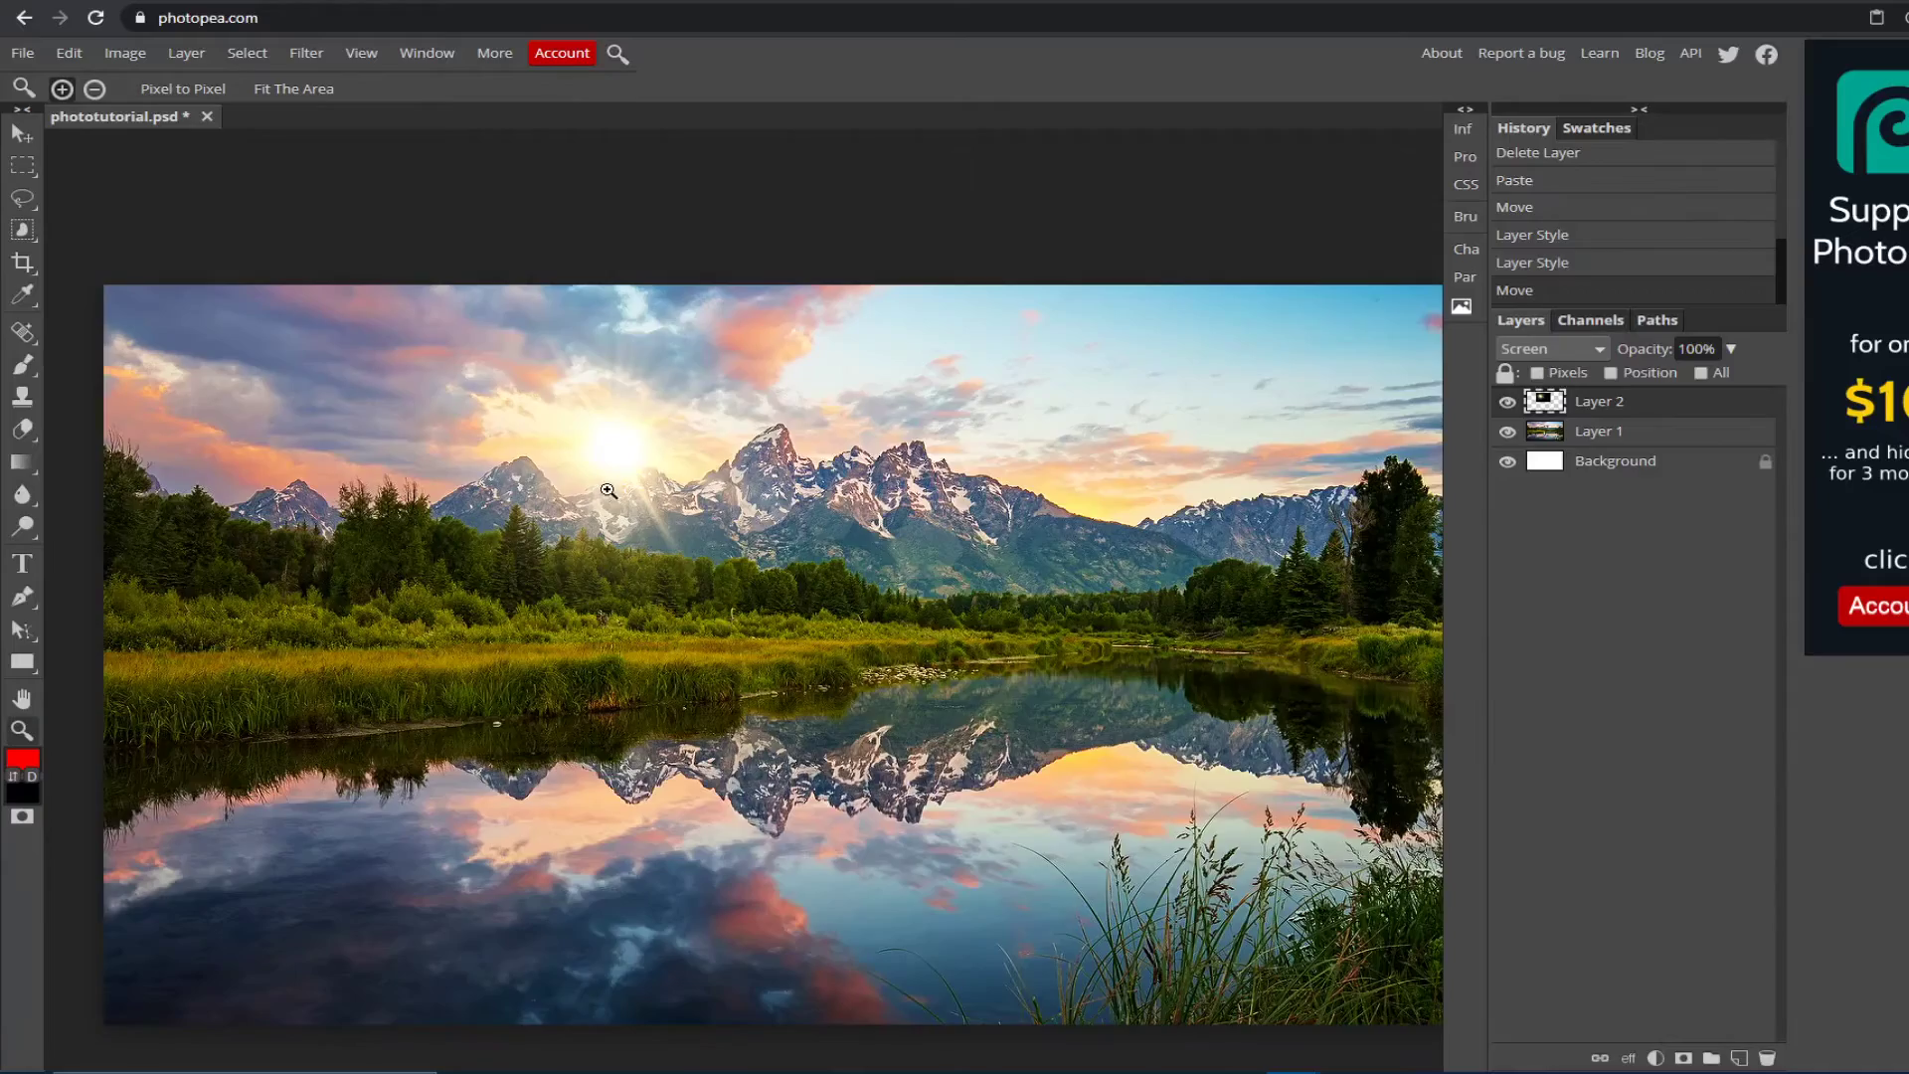
pyautogui.click(650, 475)
pyautogui.keyDown('alt'); pyautogui.click(654, 474); pyautogui.keyUp('alt')
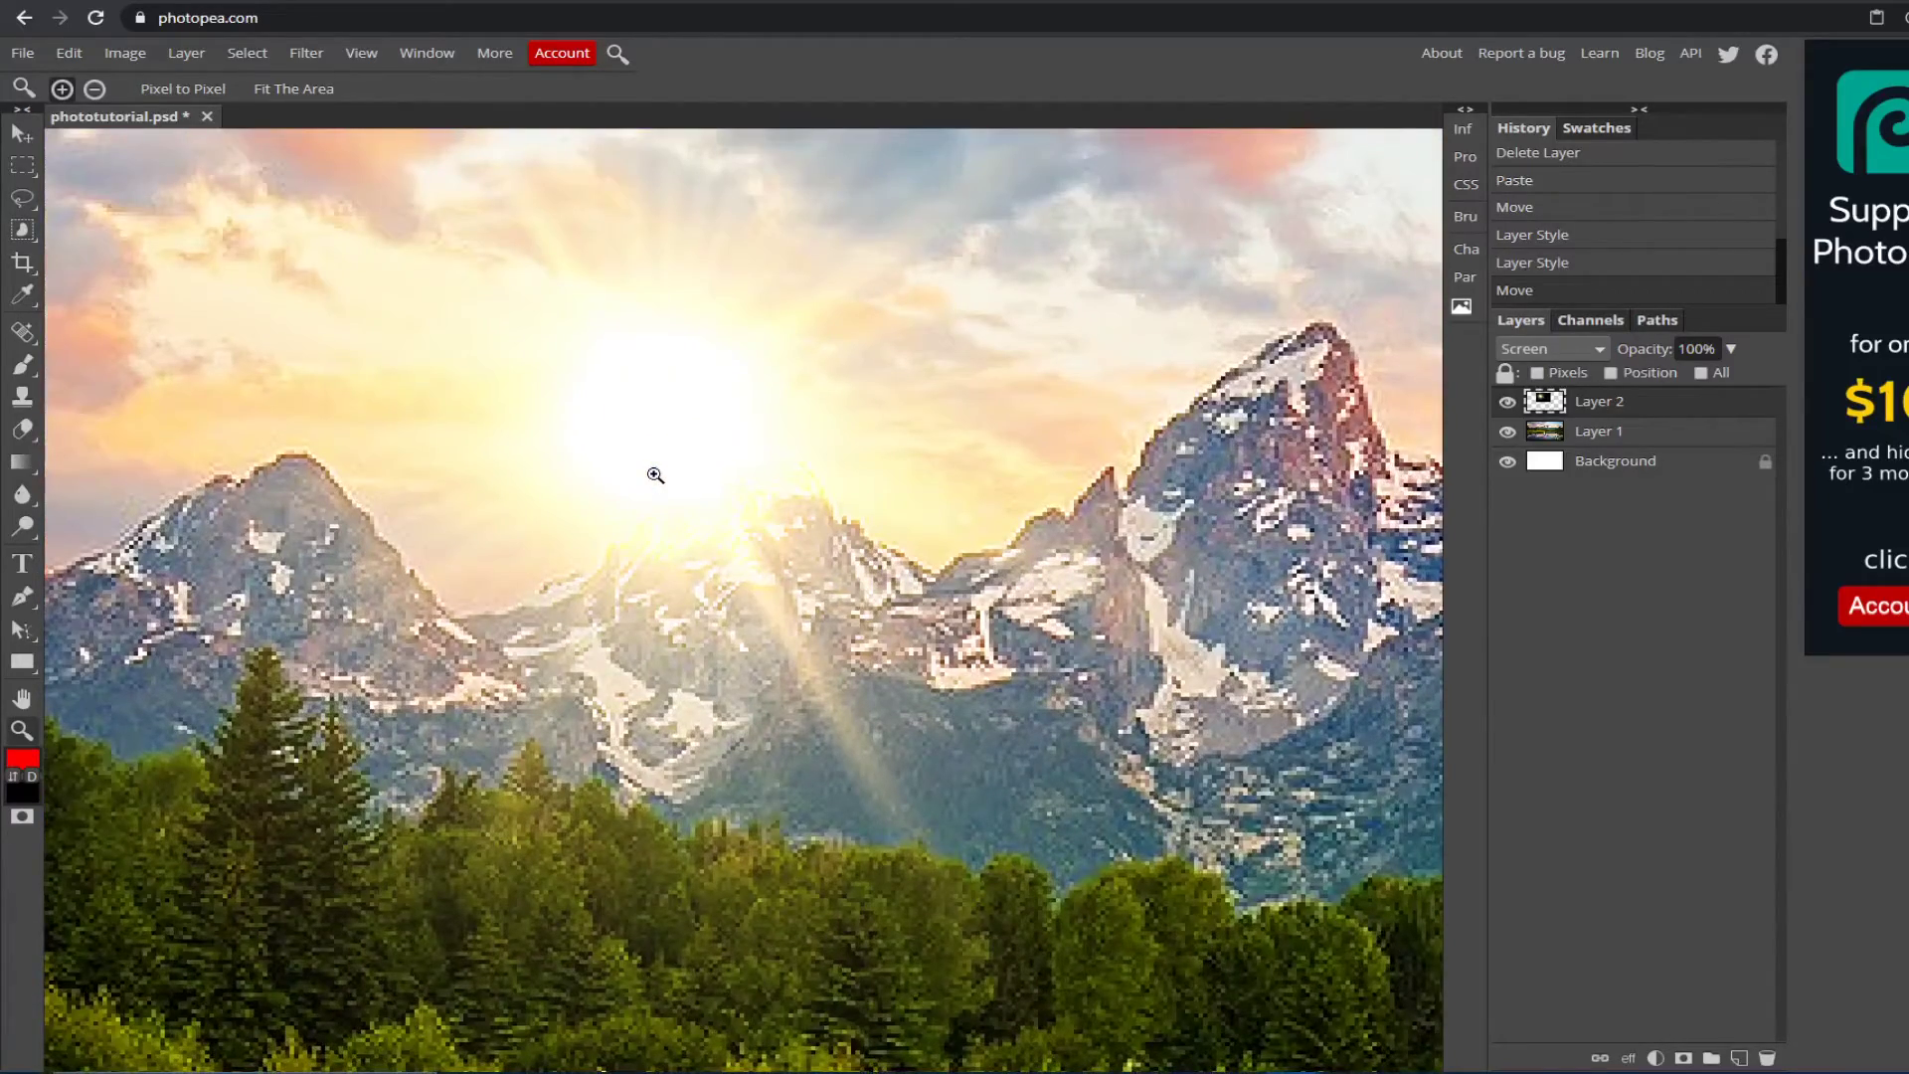
pyautogui.click(686, 522)
pyautogui.click(690, 522)
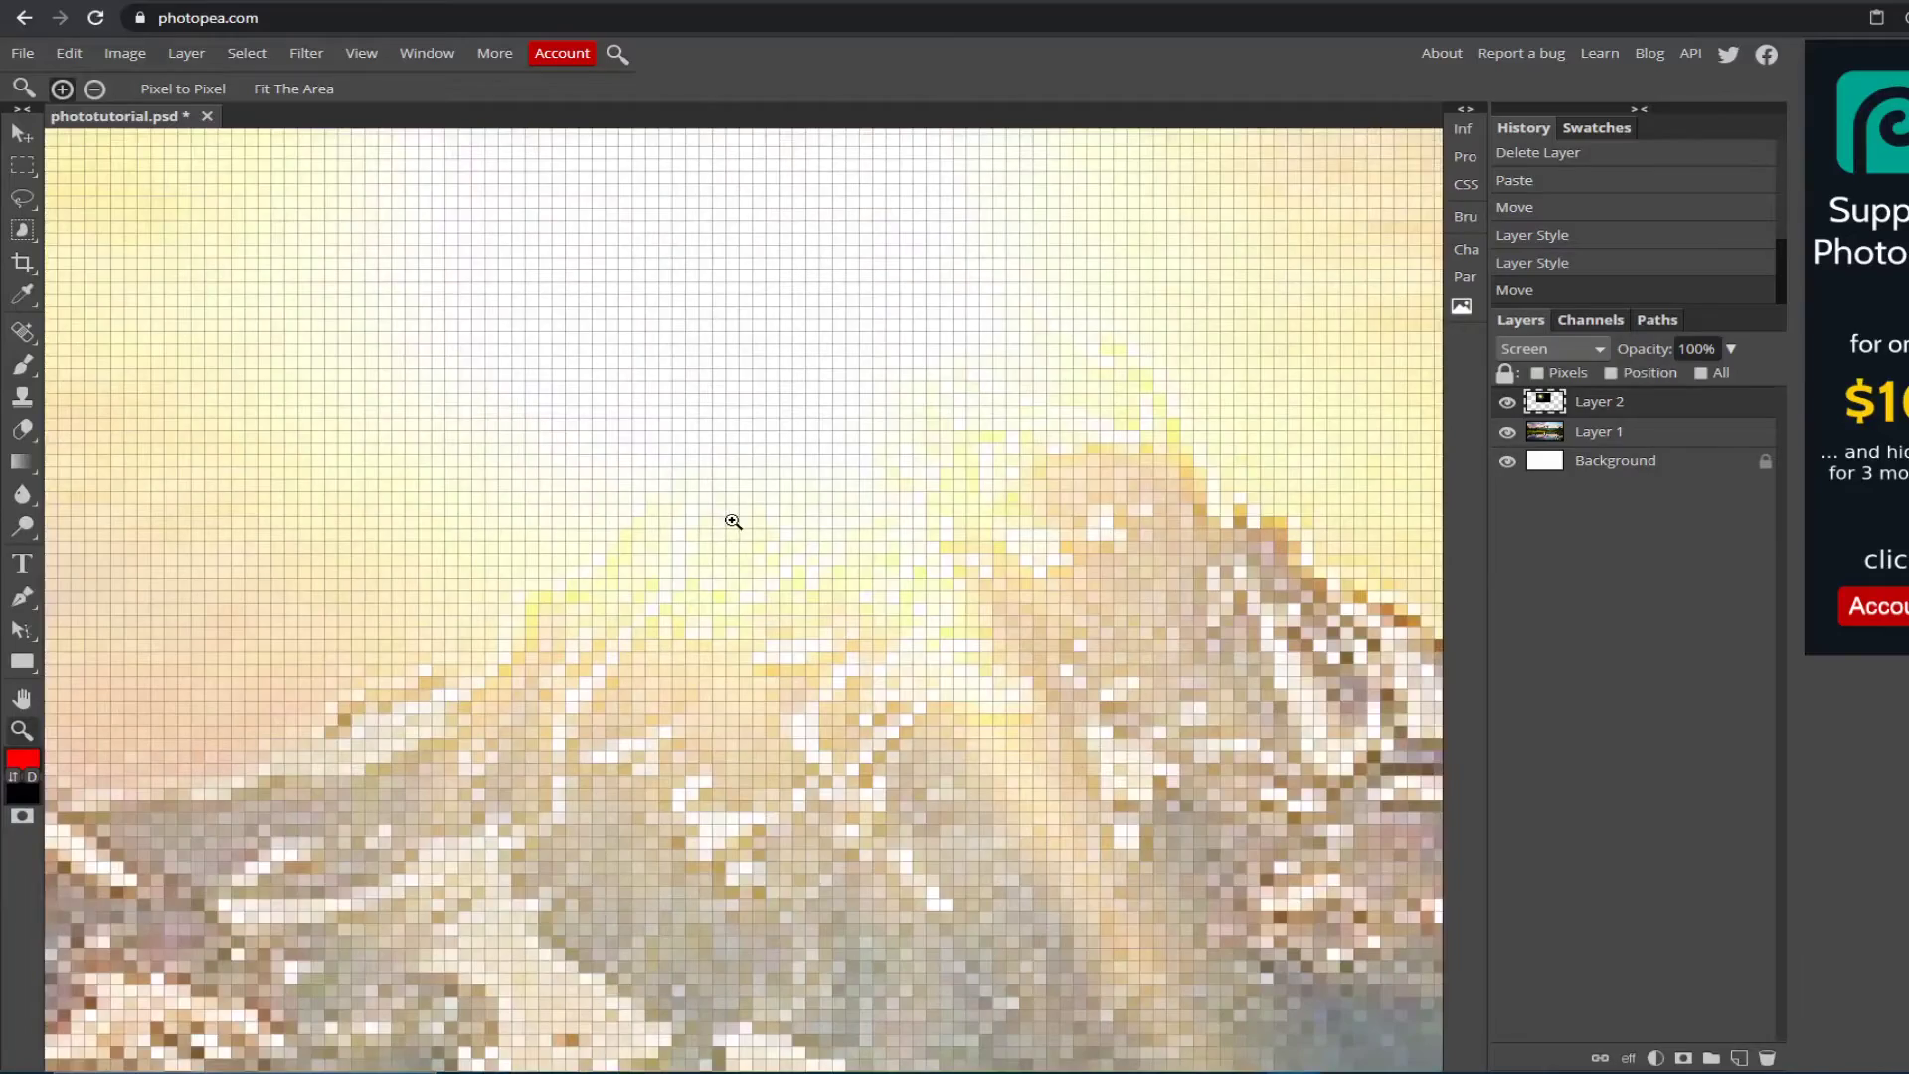
pyautogui.keyDown('alt'); pyautogui.click(733, 519); pyautogui.keyUp('alt')
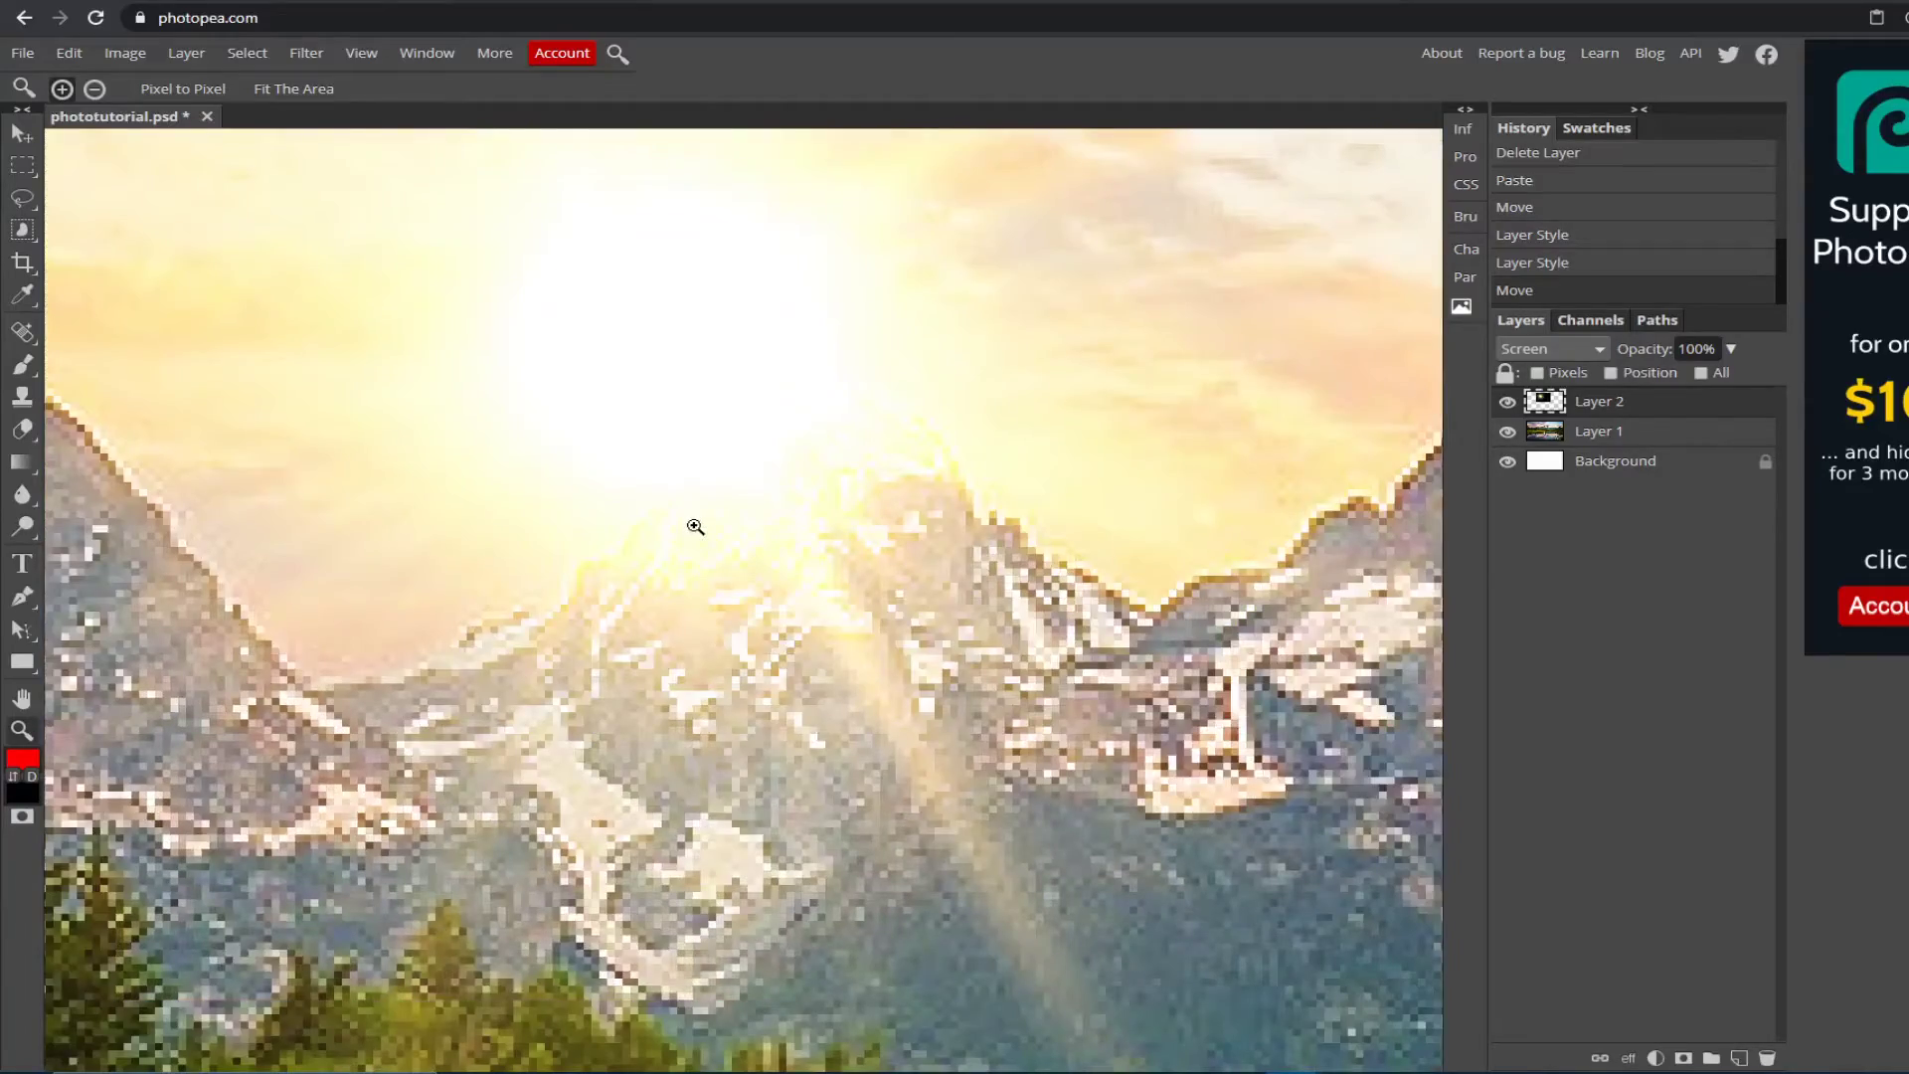
# Lower the glare layer to 67% opacity and lasso around the central mountain peak
pyautogui.click(24, 200)
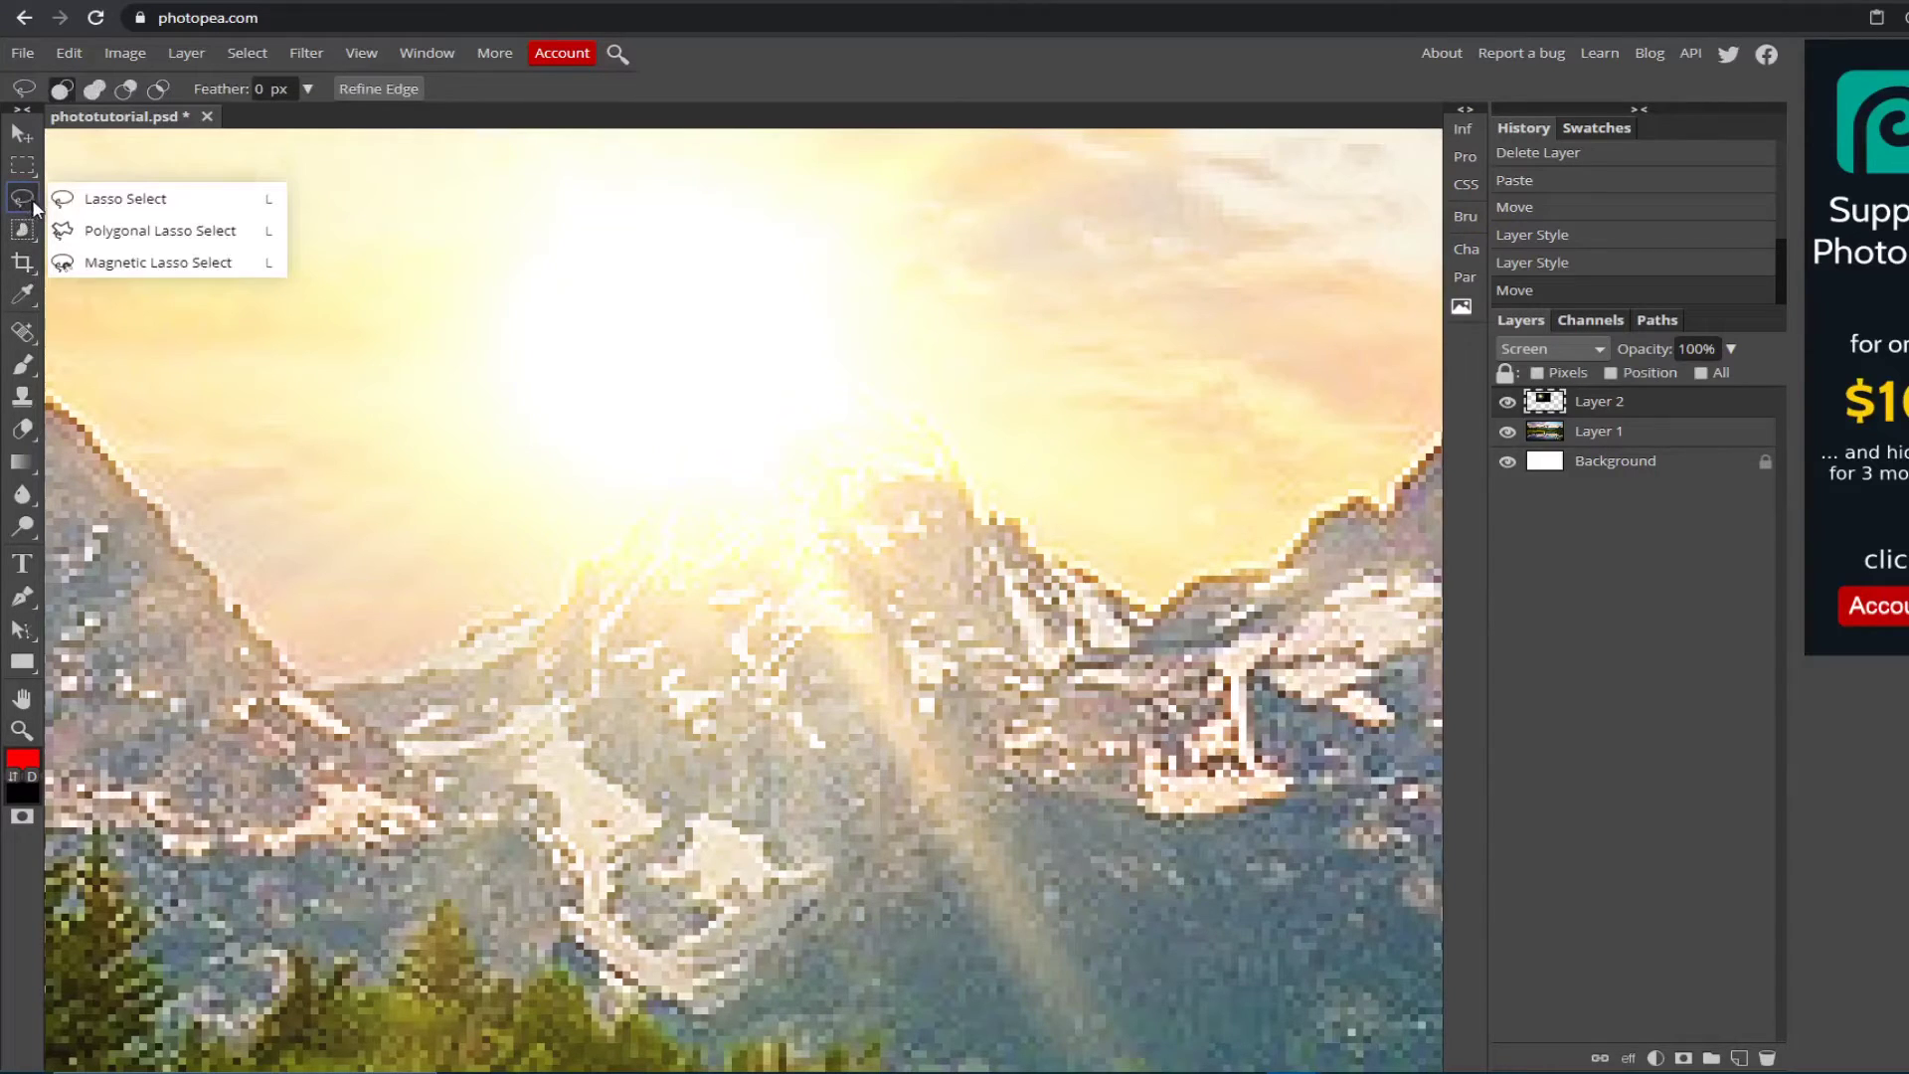
pyautogui.click(63, 203)
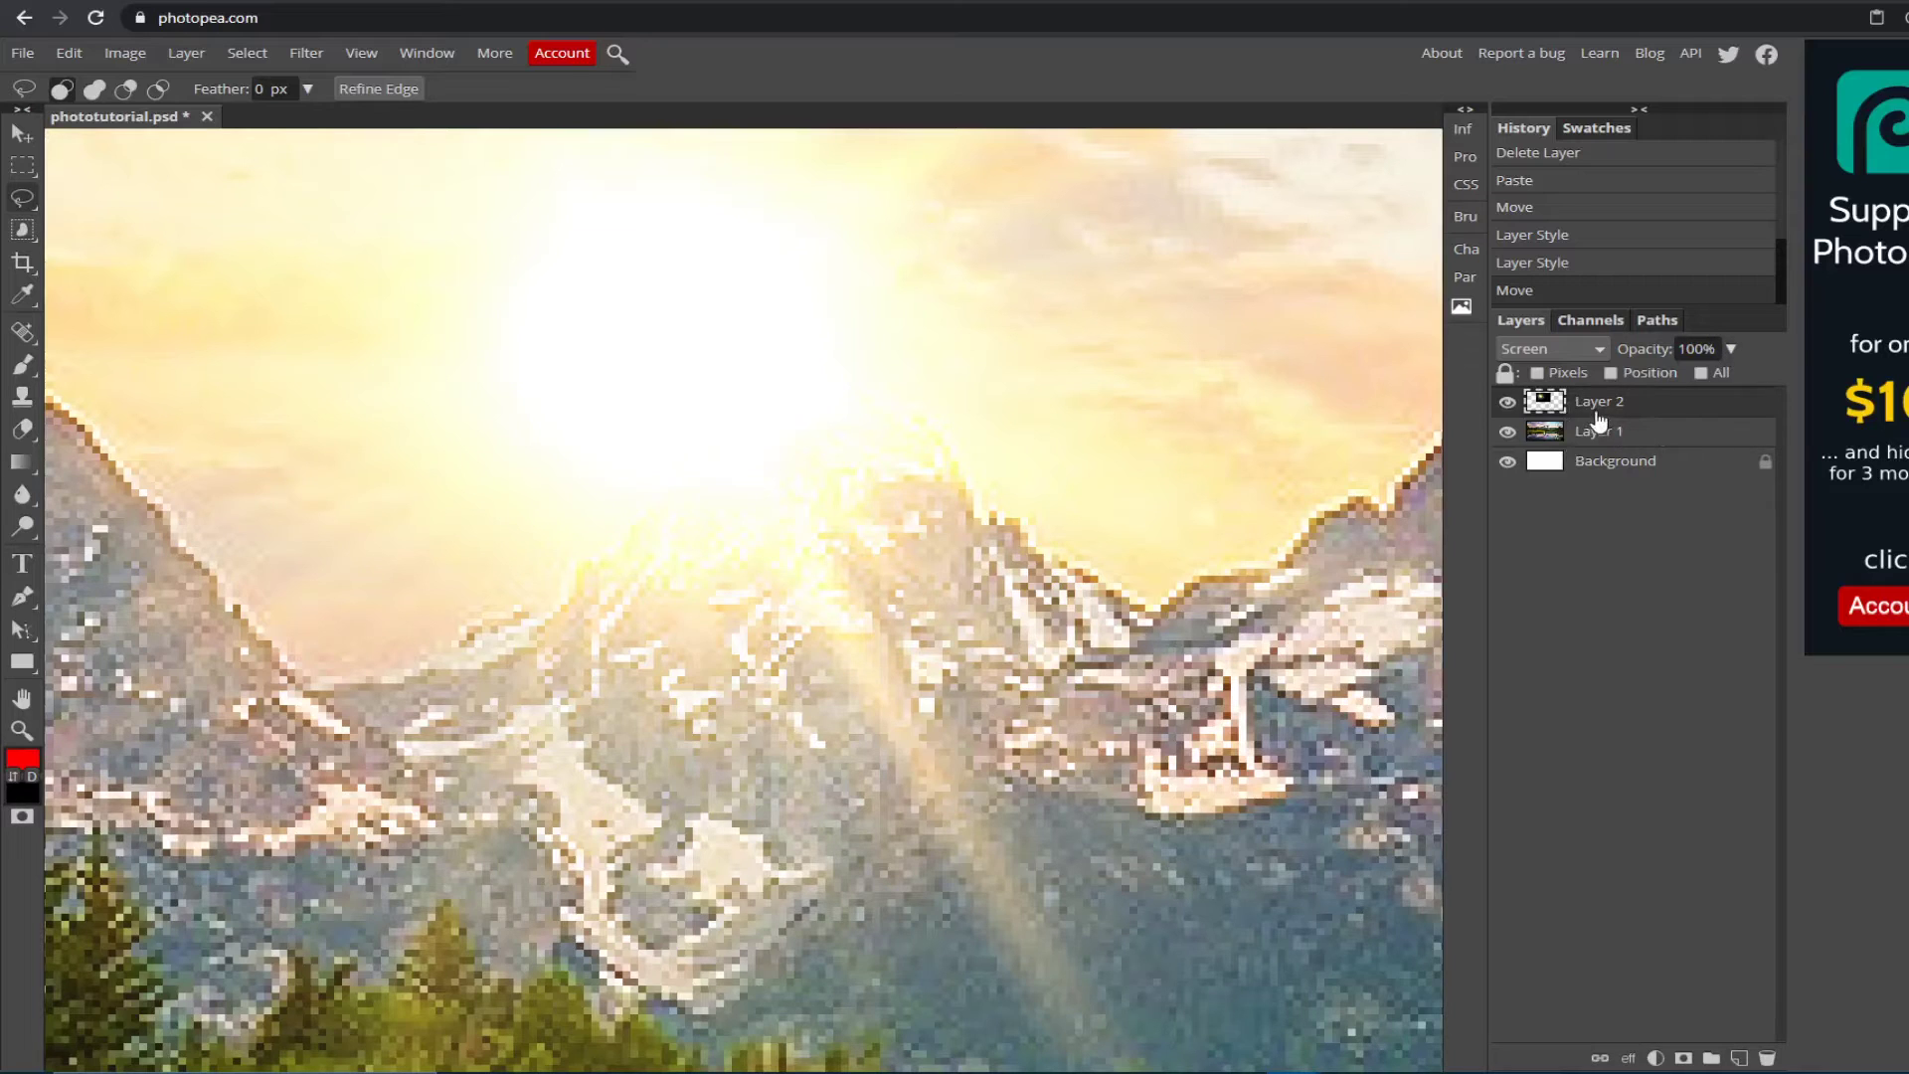
pyautogui.click(1731, 348)
pyautogui.moveTo(1738, 377); pyautogui.dragTo(1702, 375)
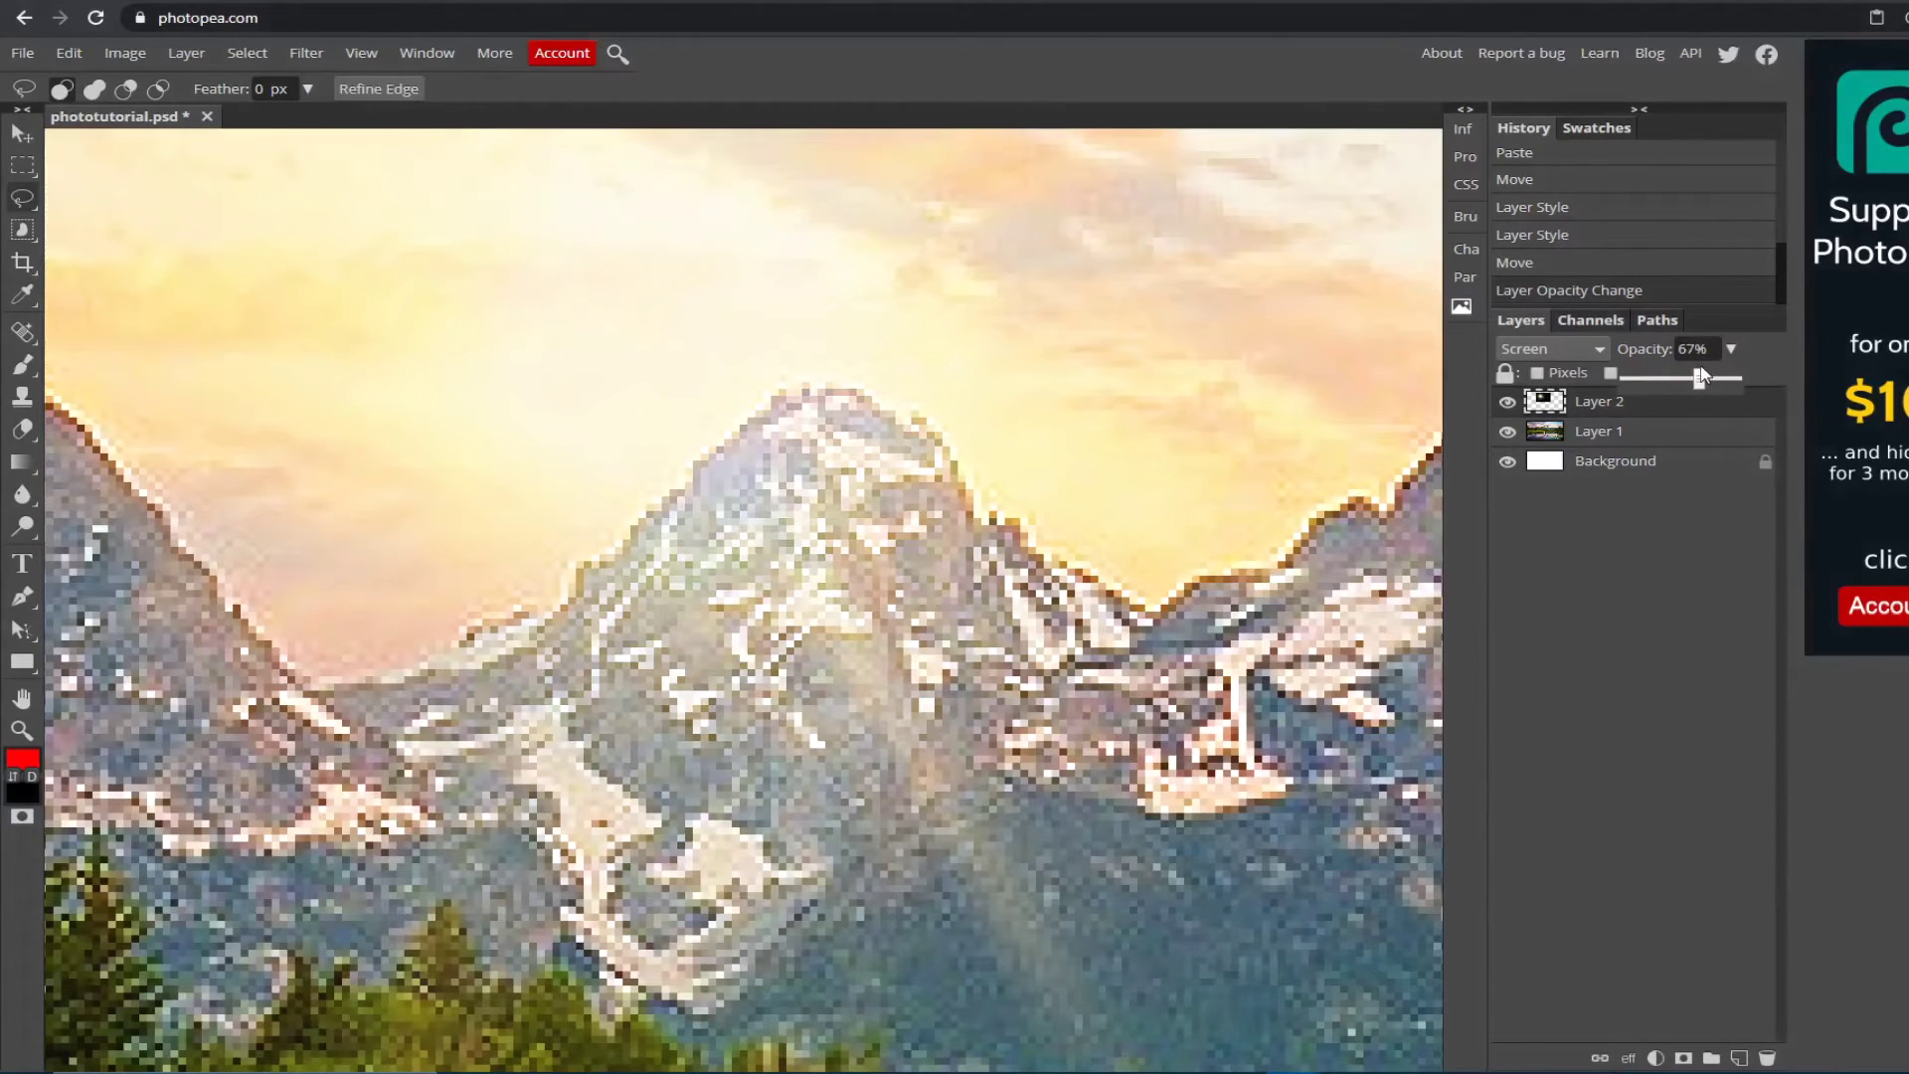
pyautogui.click(566, 592)
pyautogui.moveTo(570, 596)
pyautogui.mouseDown()
pyautogui.moveTo(587, 544)
pyautogui.moveTo(789, 380)
pyautogui.moveTo(913, 413)
pyautogui.moveTo(977, 497)
pyautogui.moveTo(1188, 618)
pyautogui.moveTo(1308, 754)
pyautogui.moveTo(1365, 952)
pyautogui.moveTo(1344, 1062)
pyautogui.moveTo(485, 1046)
pyautogui.moveTo(267, 895)
pyautogui.moveTo(278, 656)
pyautogui.moveTo(547, 596)
pyautogui.mouseUp()
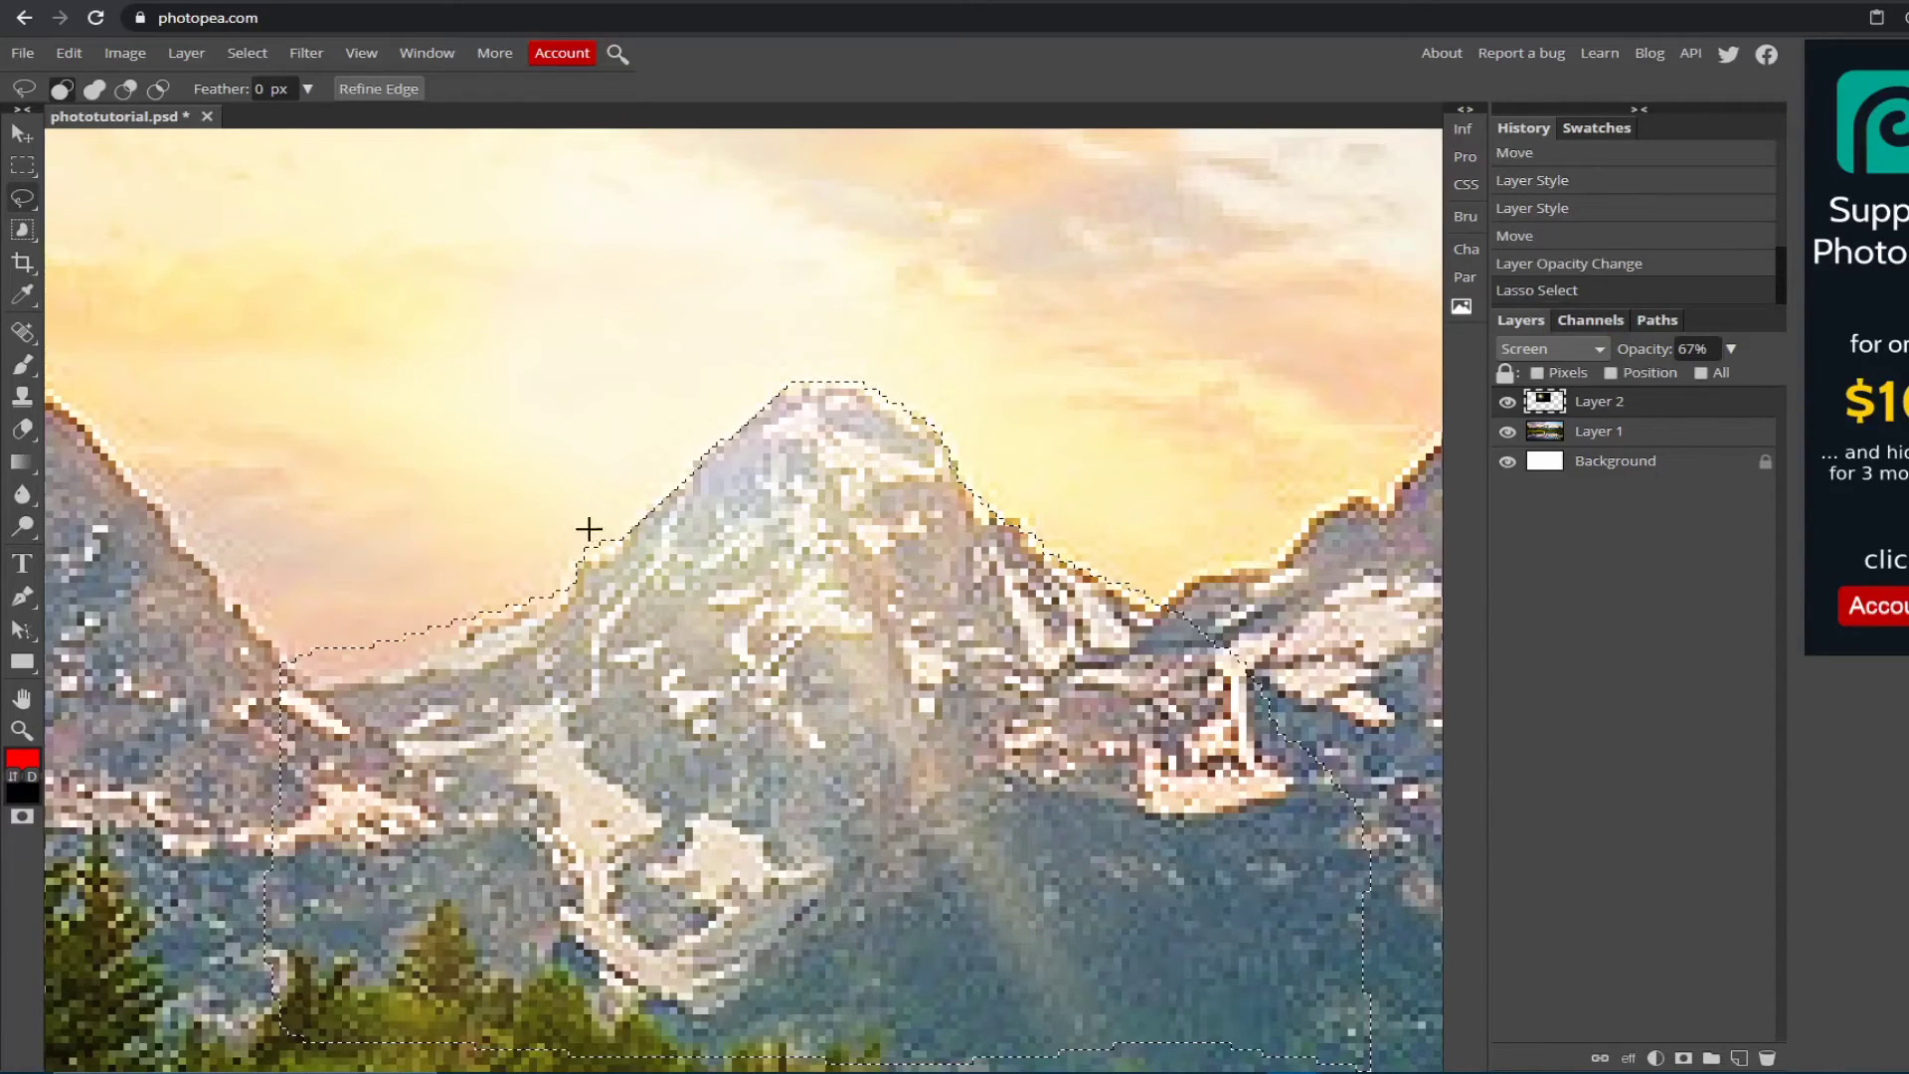
# Delete the glare inside the peak selection and zoom back out to the whole image
pyautogui.press('Delete')
pyautogui.scroll(-1, 597, 541)
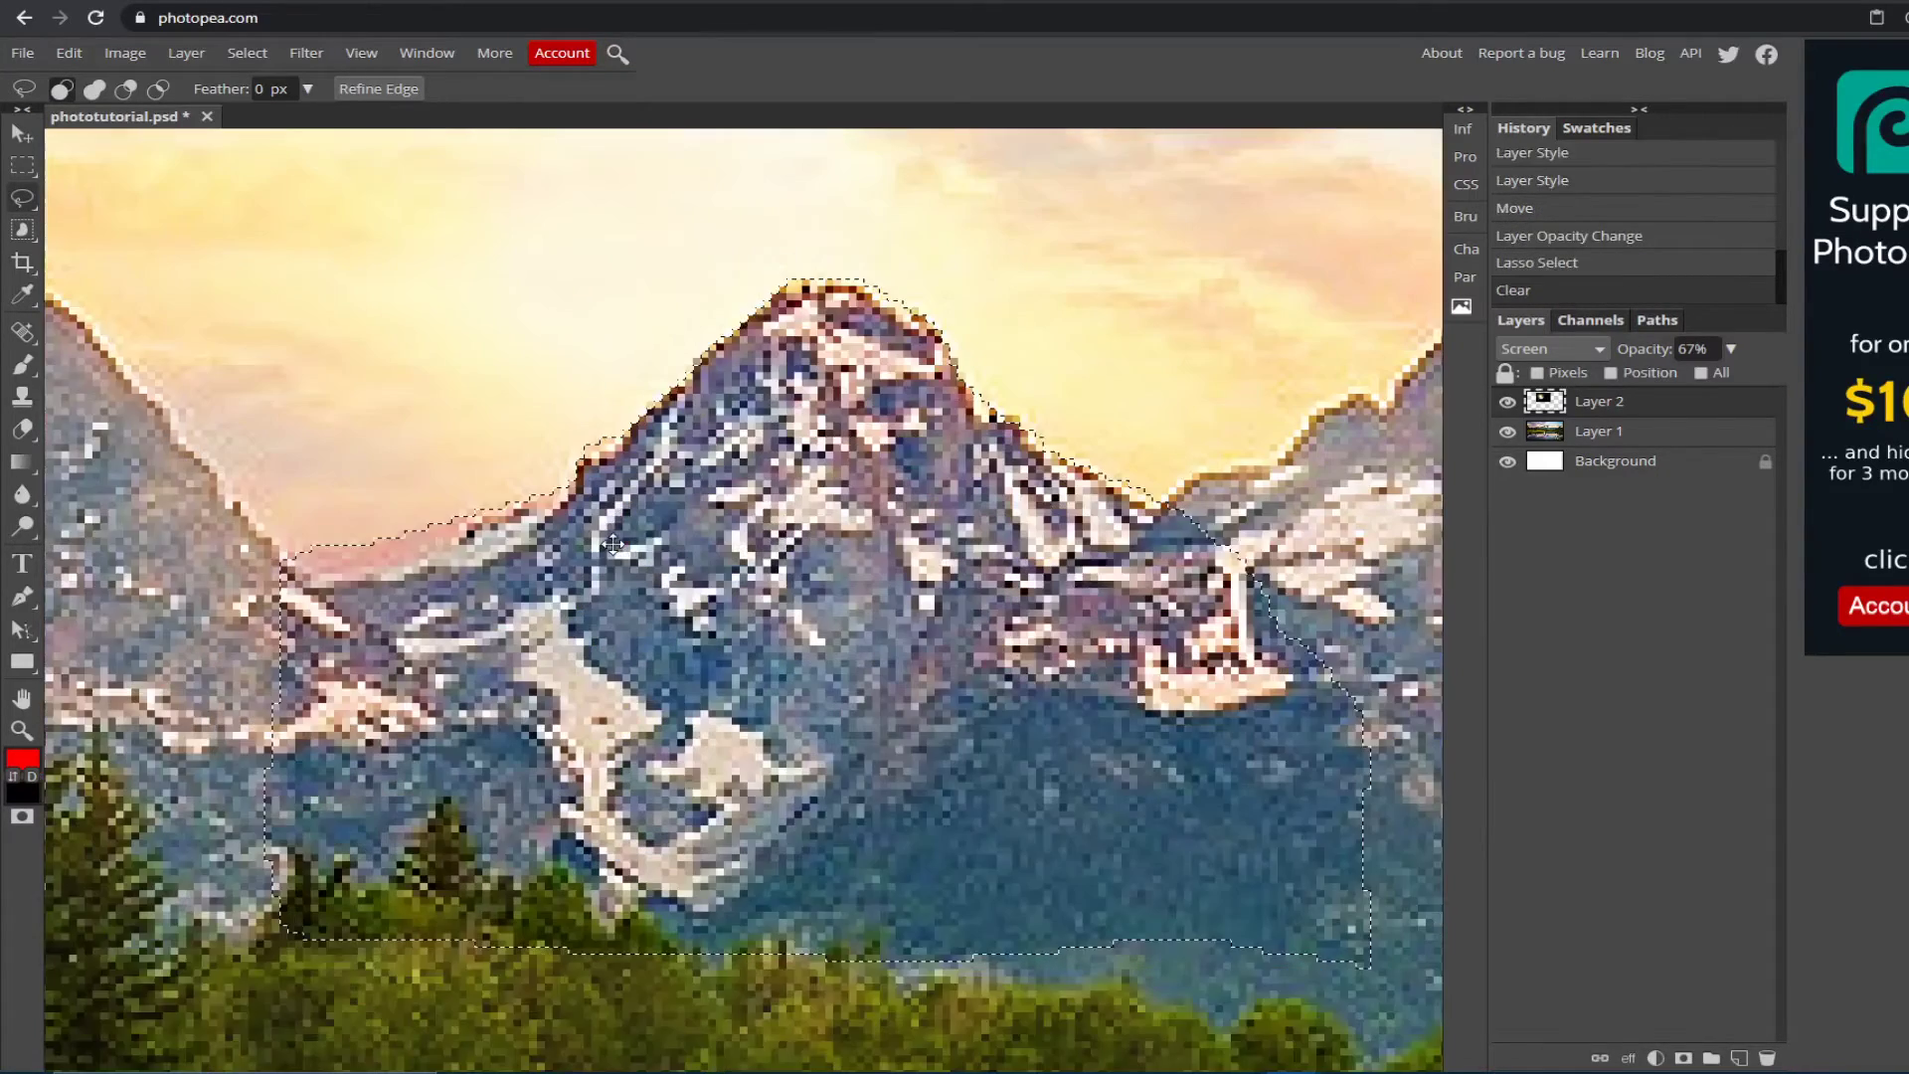
pyautogui.hscroll(2, 612, 541)
pyautogui.scroll(3, 612, 541)
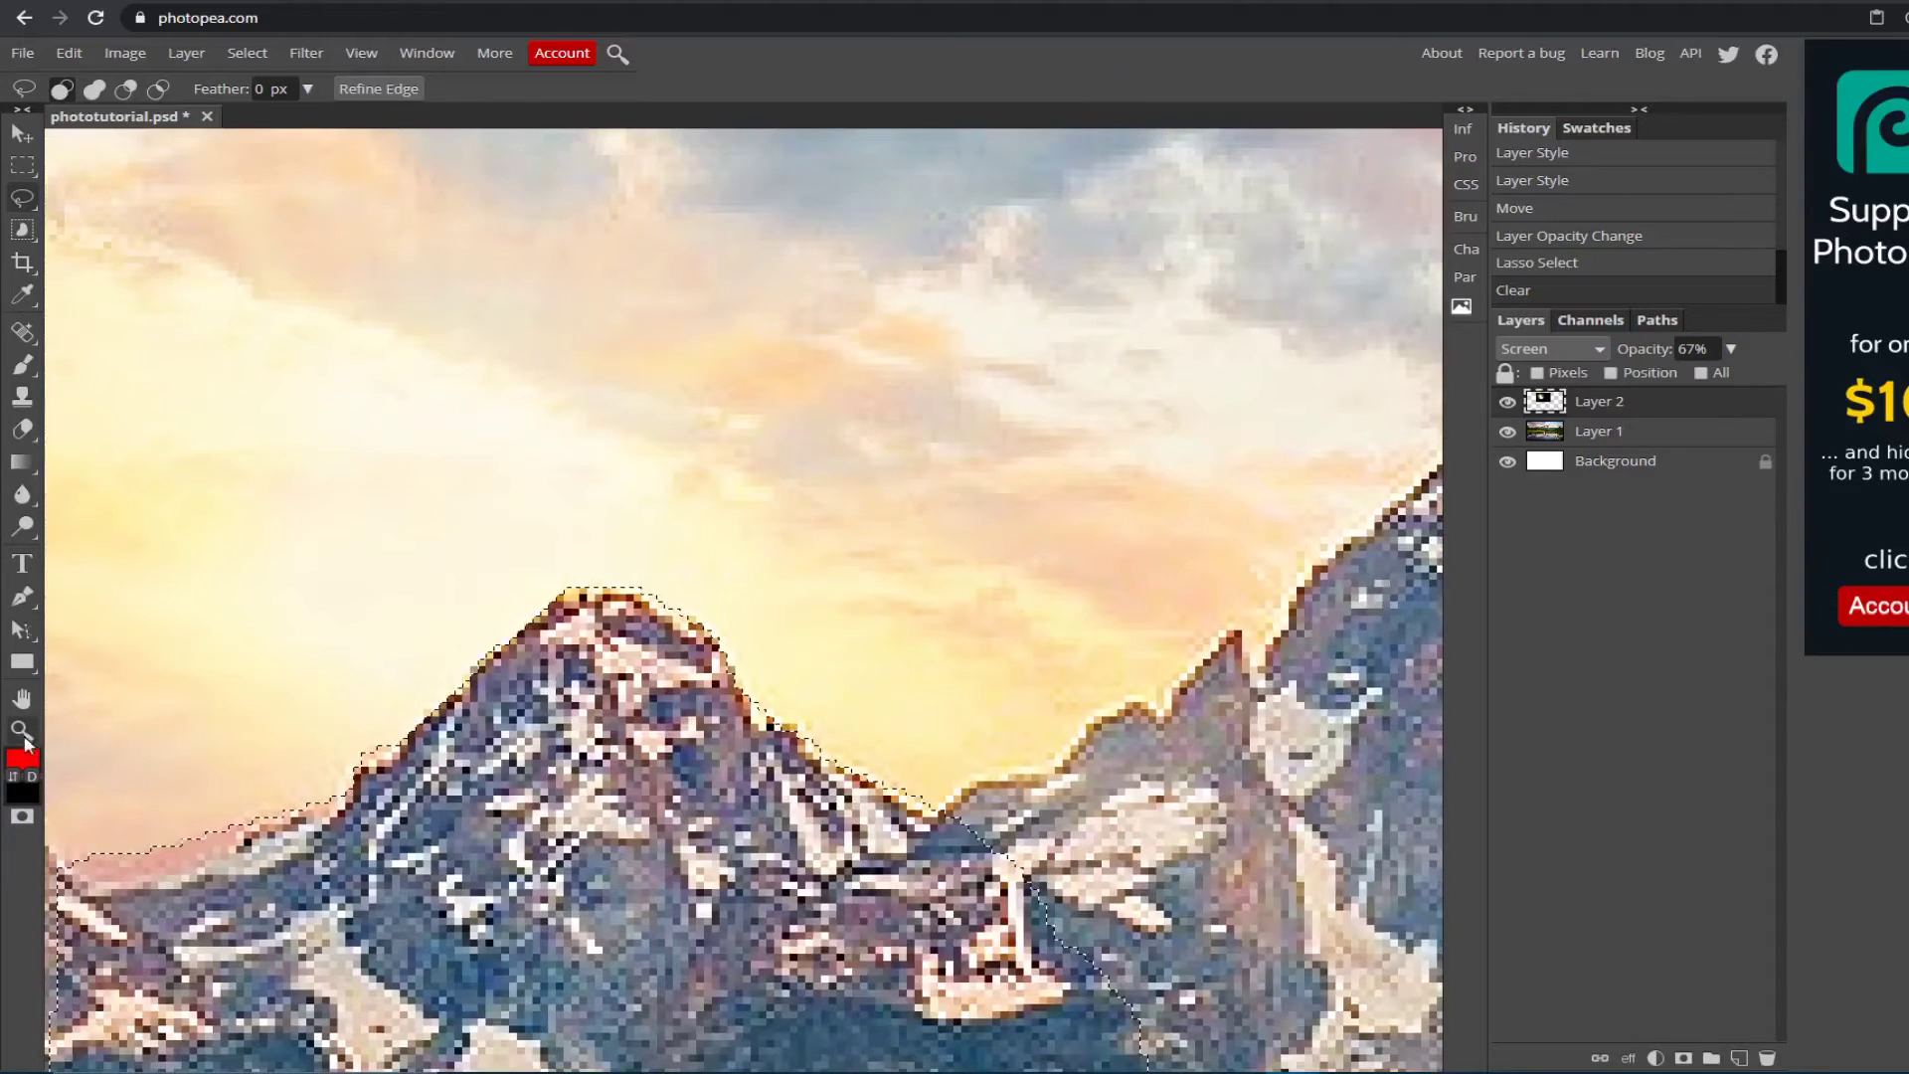
pyautogui.click(20, 731)
pyautogui.keyDown('alt'); pyautogui.click(184, 676); pyautogui.keyUp('alt')
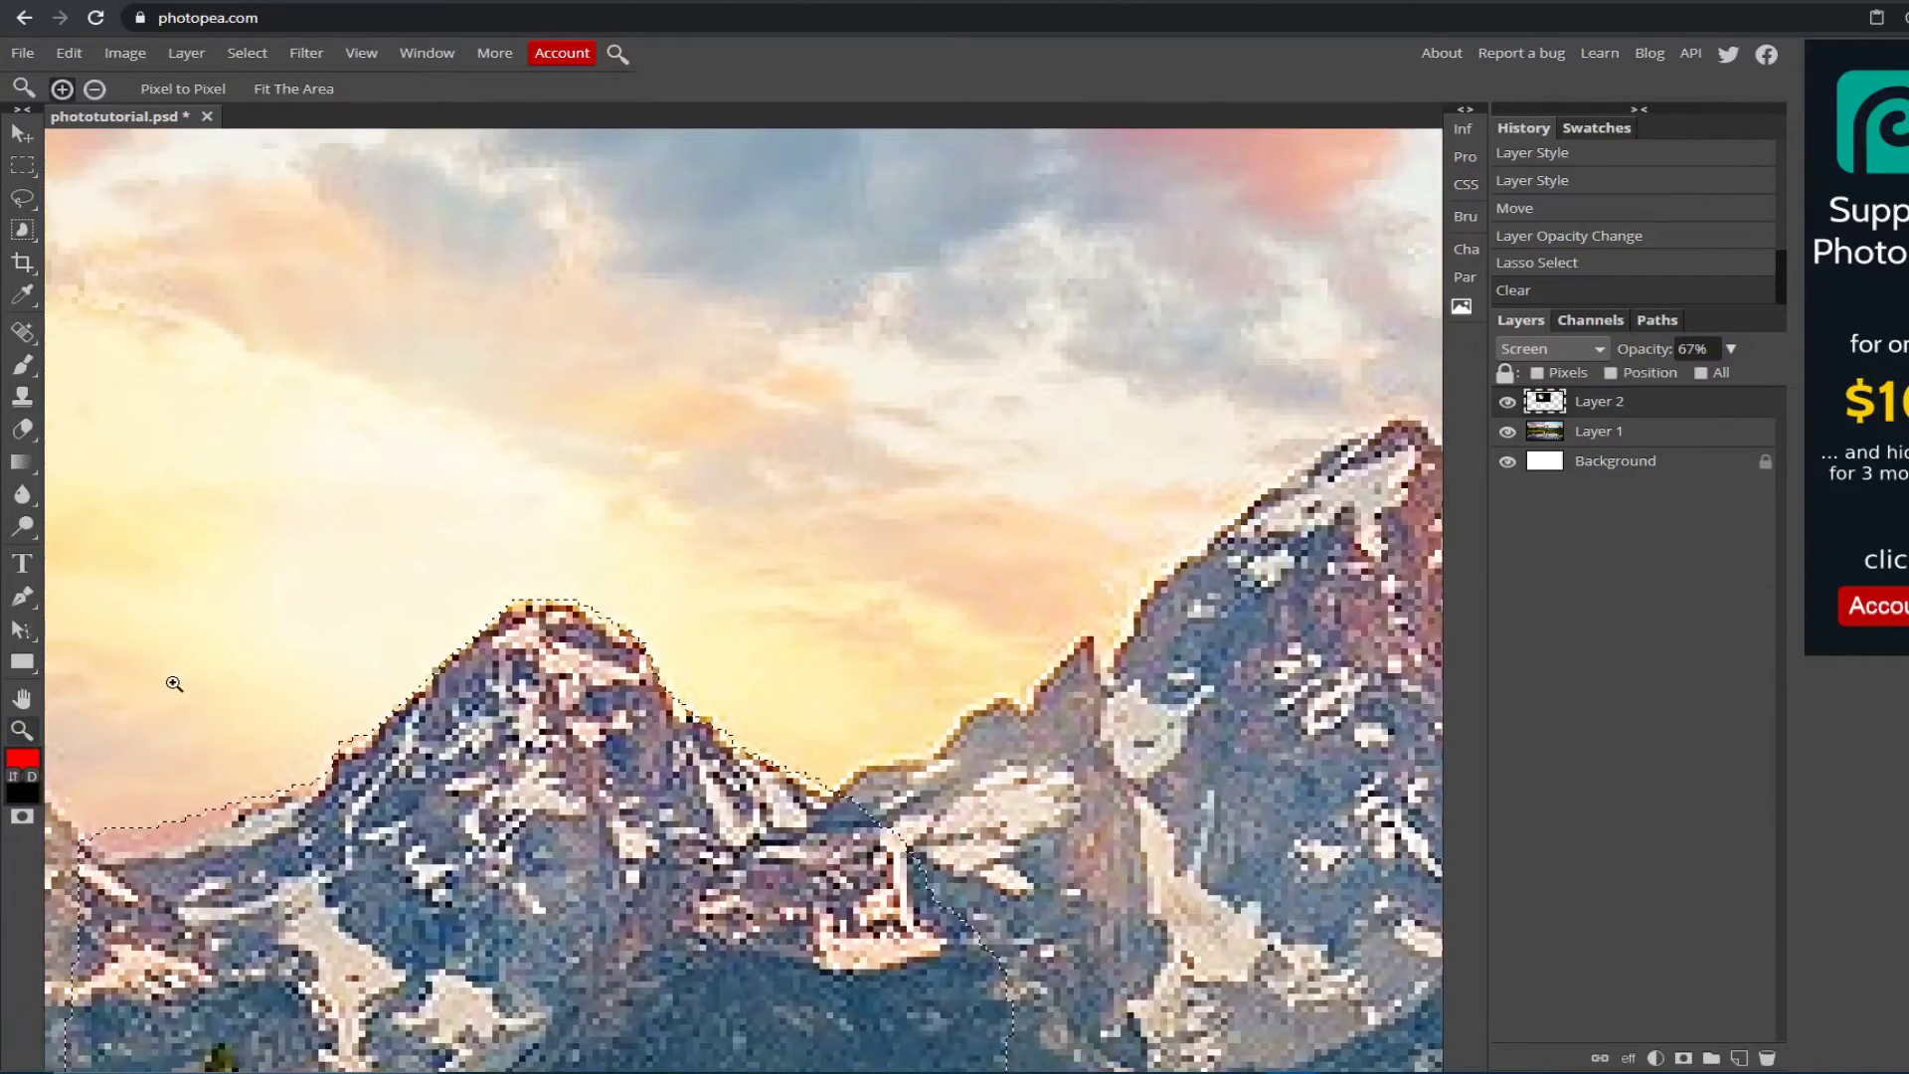
pyautogui.keyDown('alt'); pyautogui.click(170, 682); pyautogui.keyUp('alt')
pyautogui.keyDown('alt'); pyautogui.click(105, 713); pyautogui.keyUp('alt')
pyautogui.keyDown('alt'); pyautogui.click(174, 687); pyautogui.keyUp('alt')
pyautogui.click(249, 691)
pyautogui.keyDown('alt'); pyautogui.click(183, 716); pyautogui.keyUp('alt')
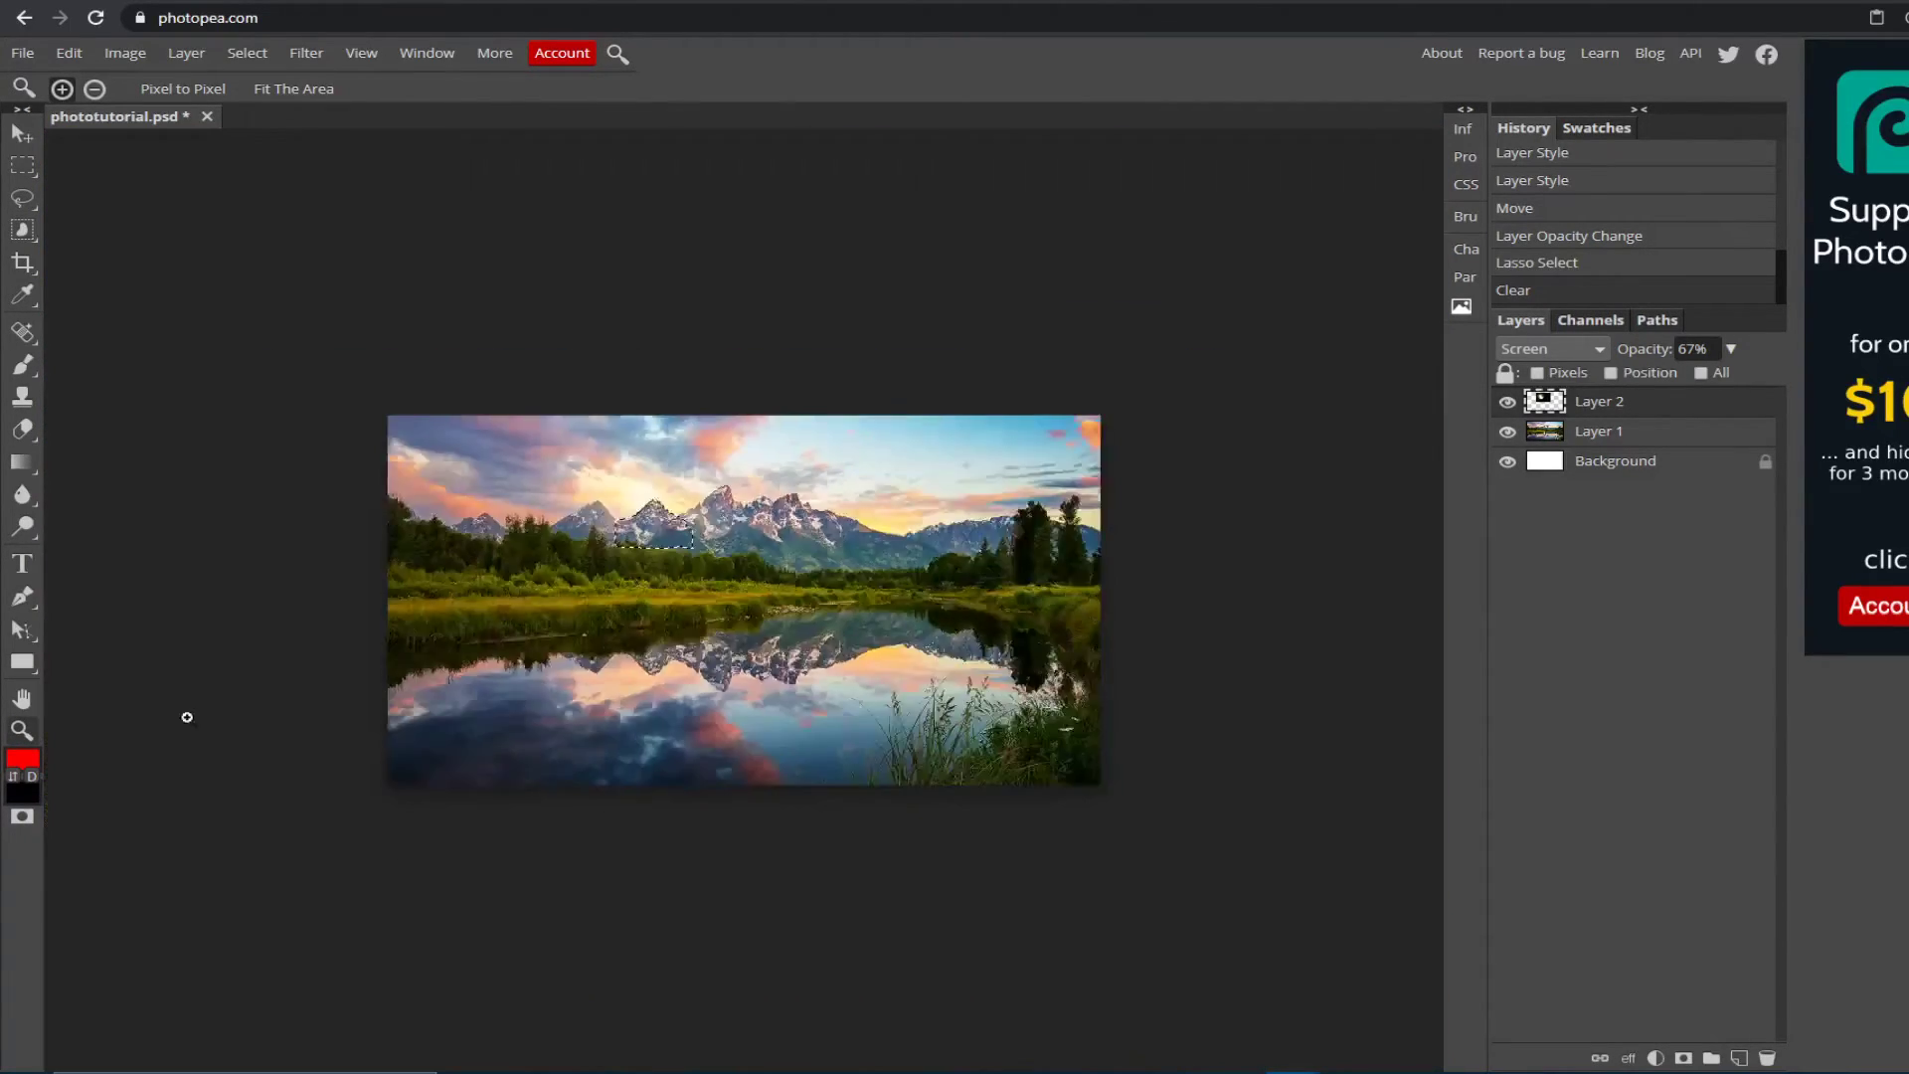
pyautogui.keyDown('alt'); pyautogui.click(169, 717); pyautogui.keyUp('alt')
pyautogui.scroll(5, 668, 561)
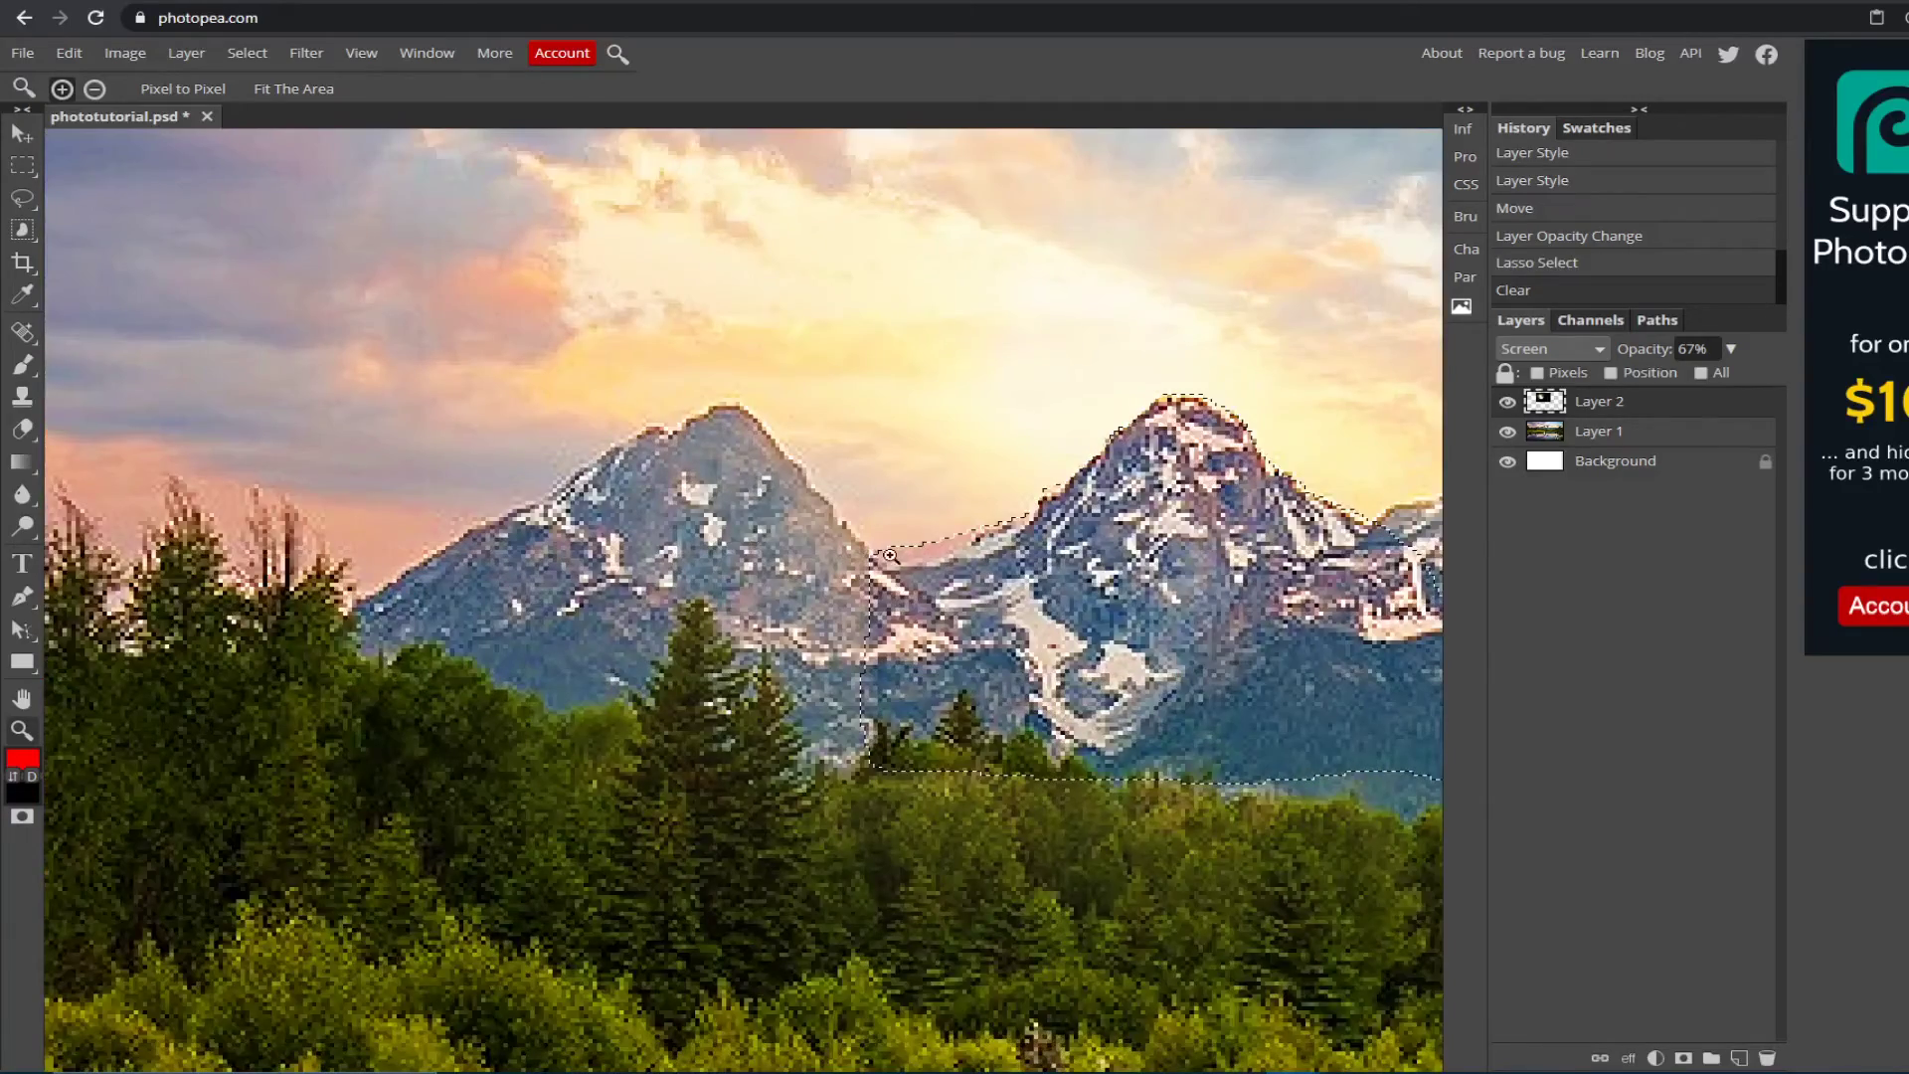
pyautogui.scroll(-5, 1143, 546)
pyautogui.scroll(5, 1305, 489)
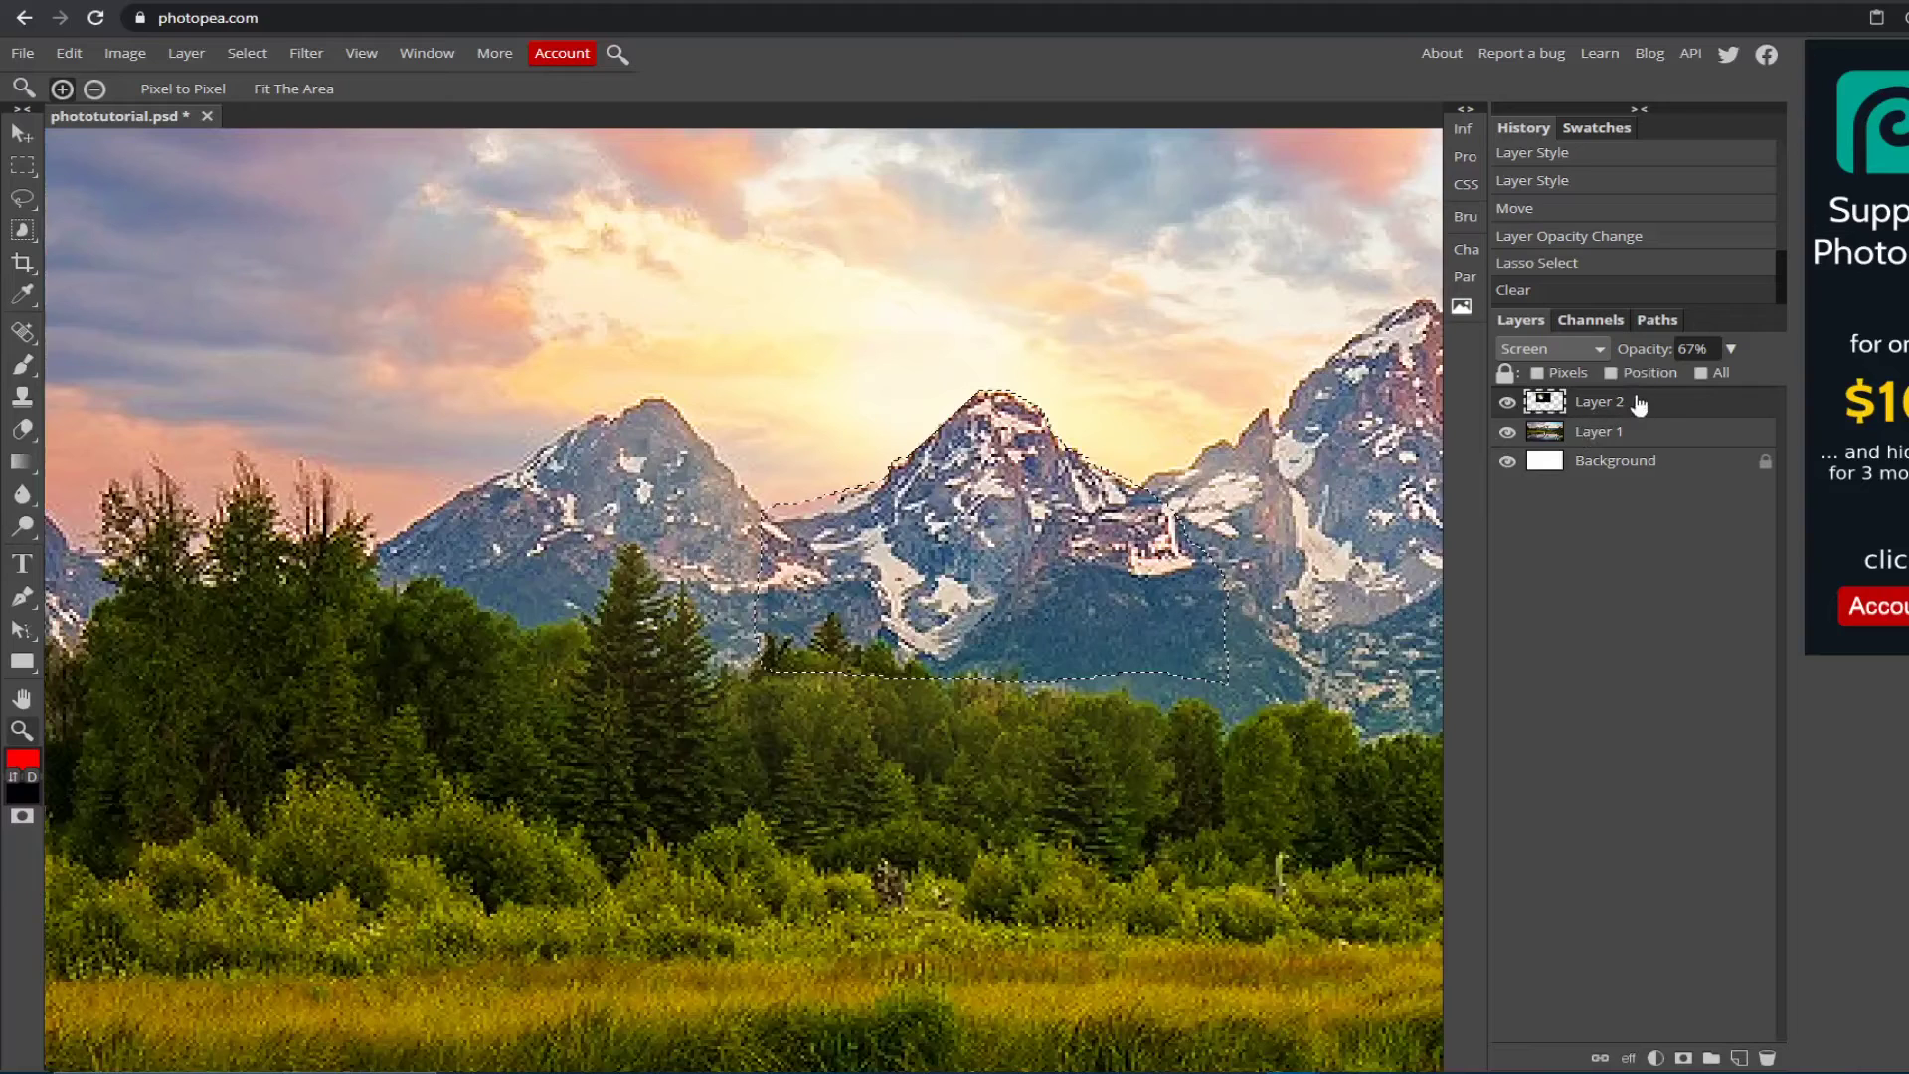
# Restore the glare layer to 100% opacity and deselect the peak outline
pyautogui.click(1731, 348)
pyautogui.moveTo(1701, 379); pyautogui.dragTo(1861, 375)
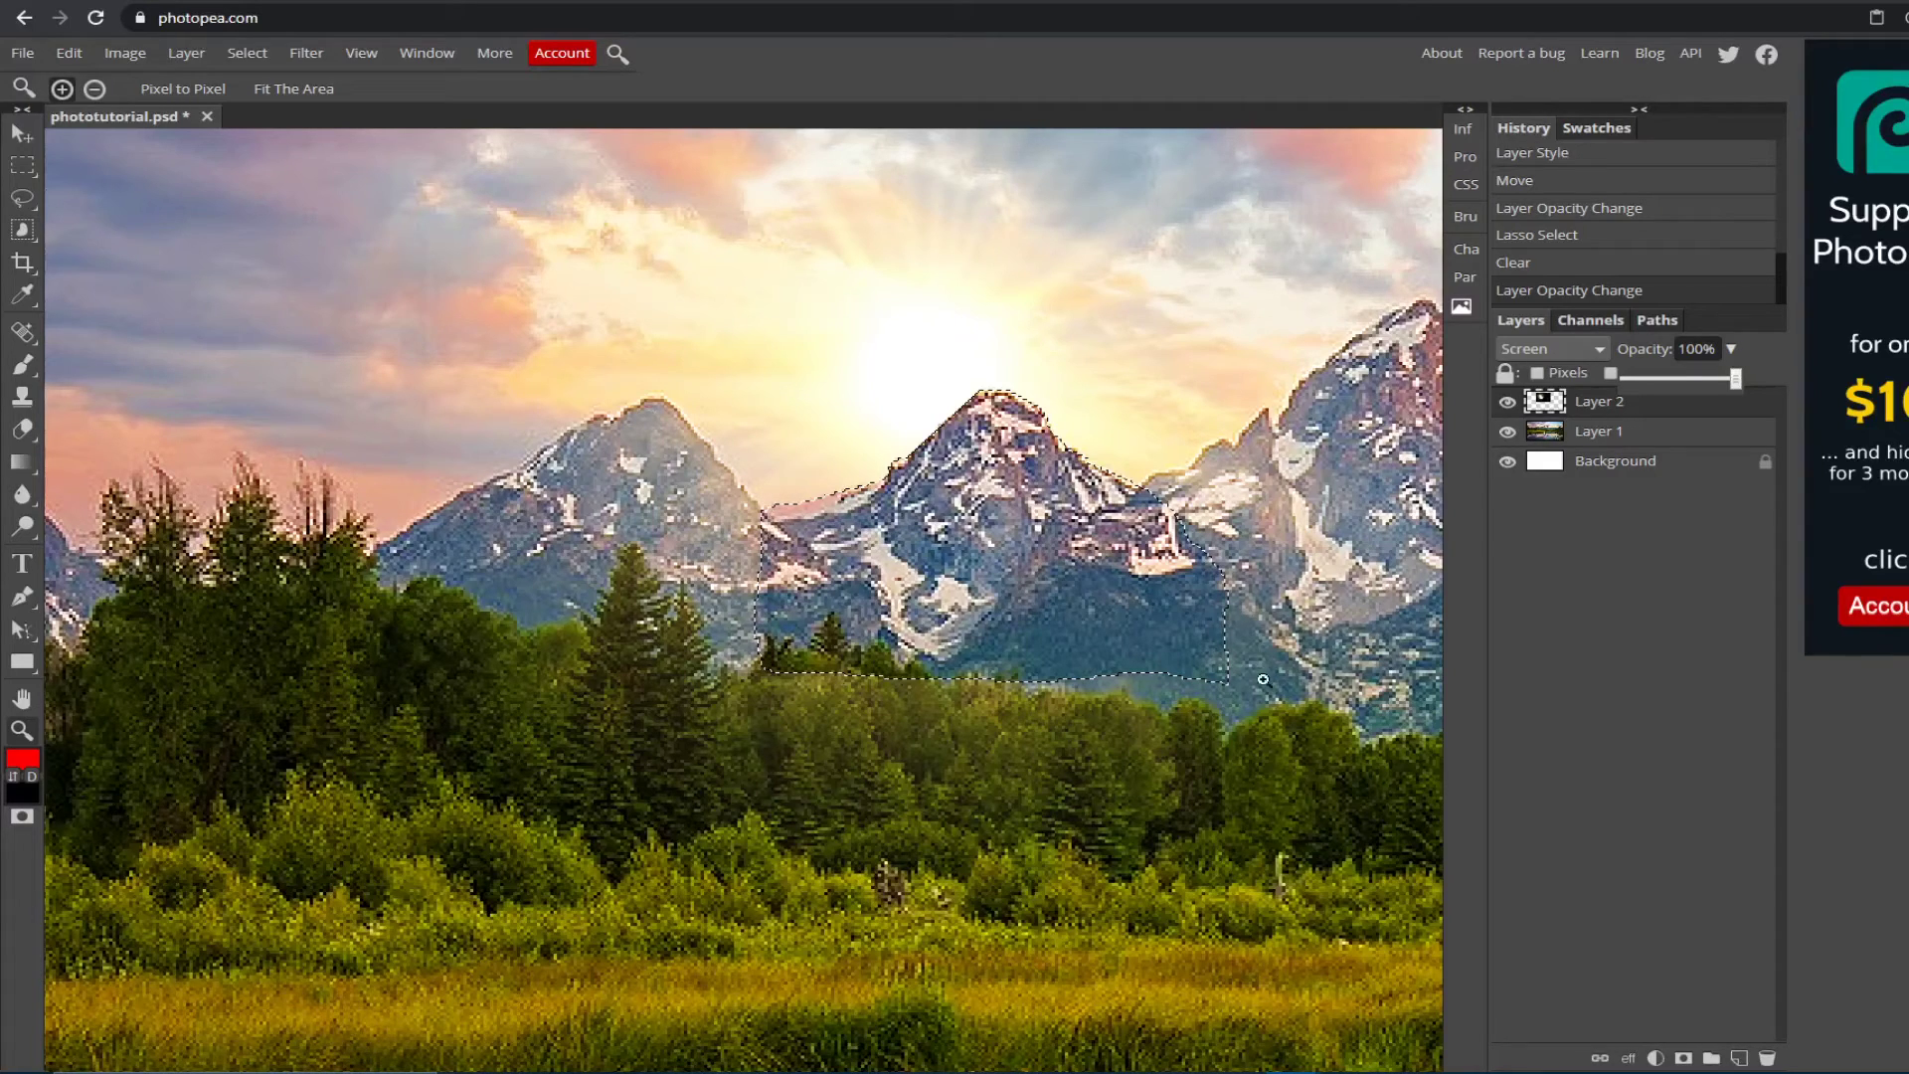
pyautogui.hotkey('ctrl', 'd')
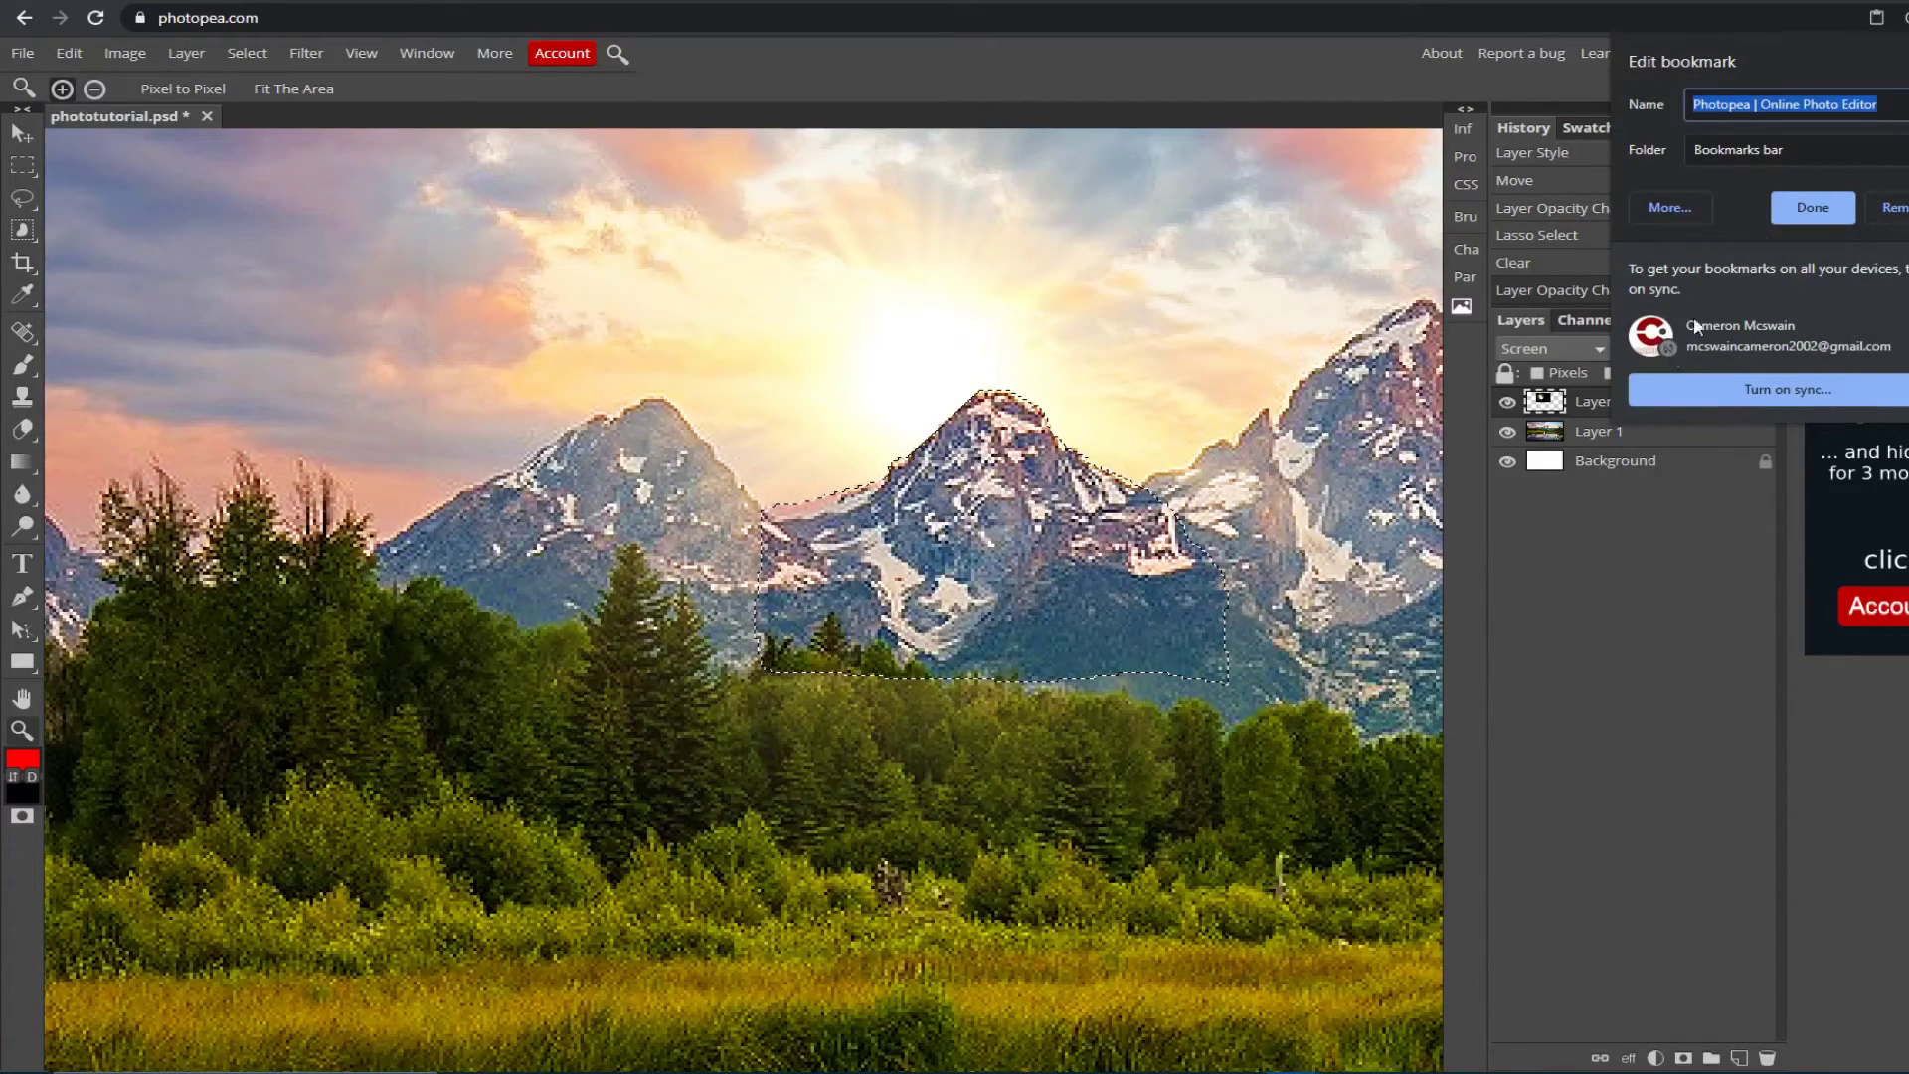
pyautogui.press('Escape')
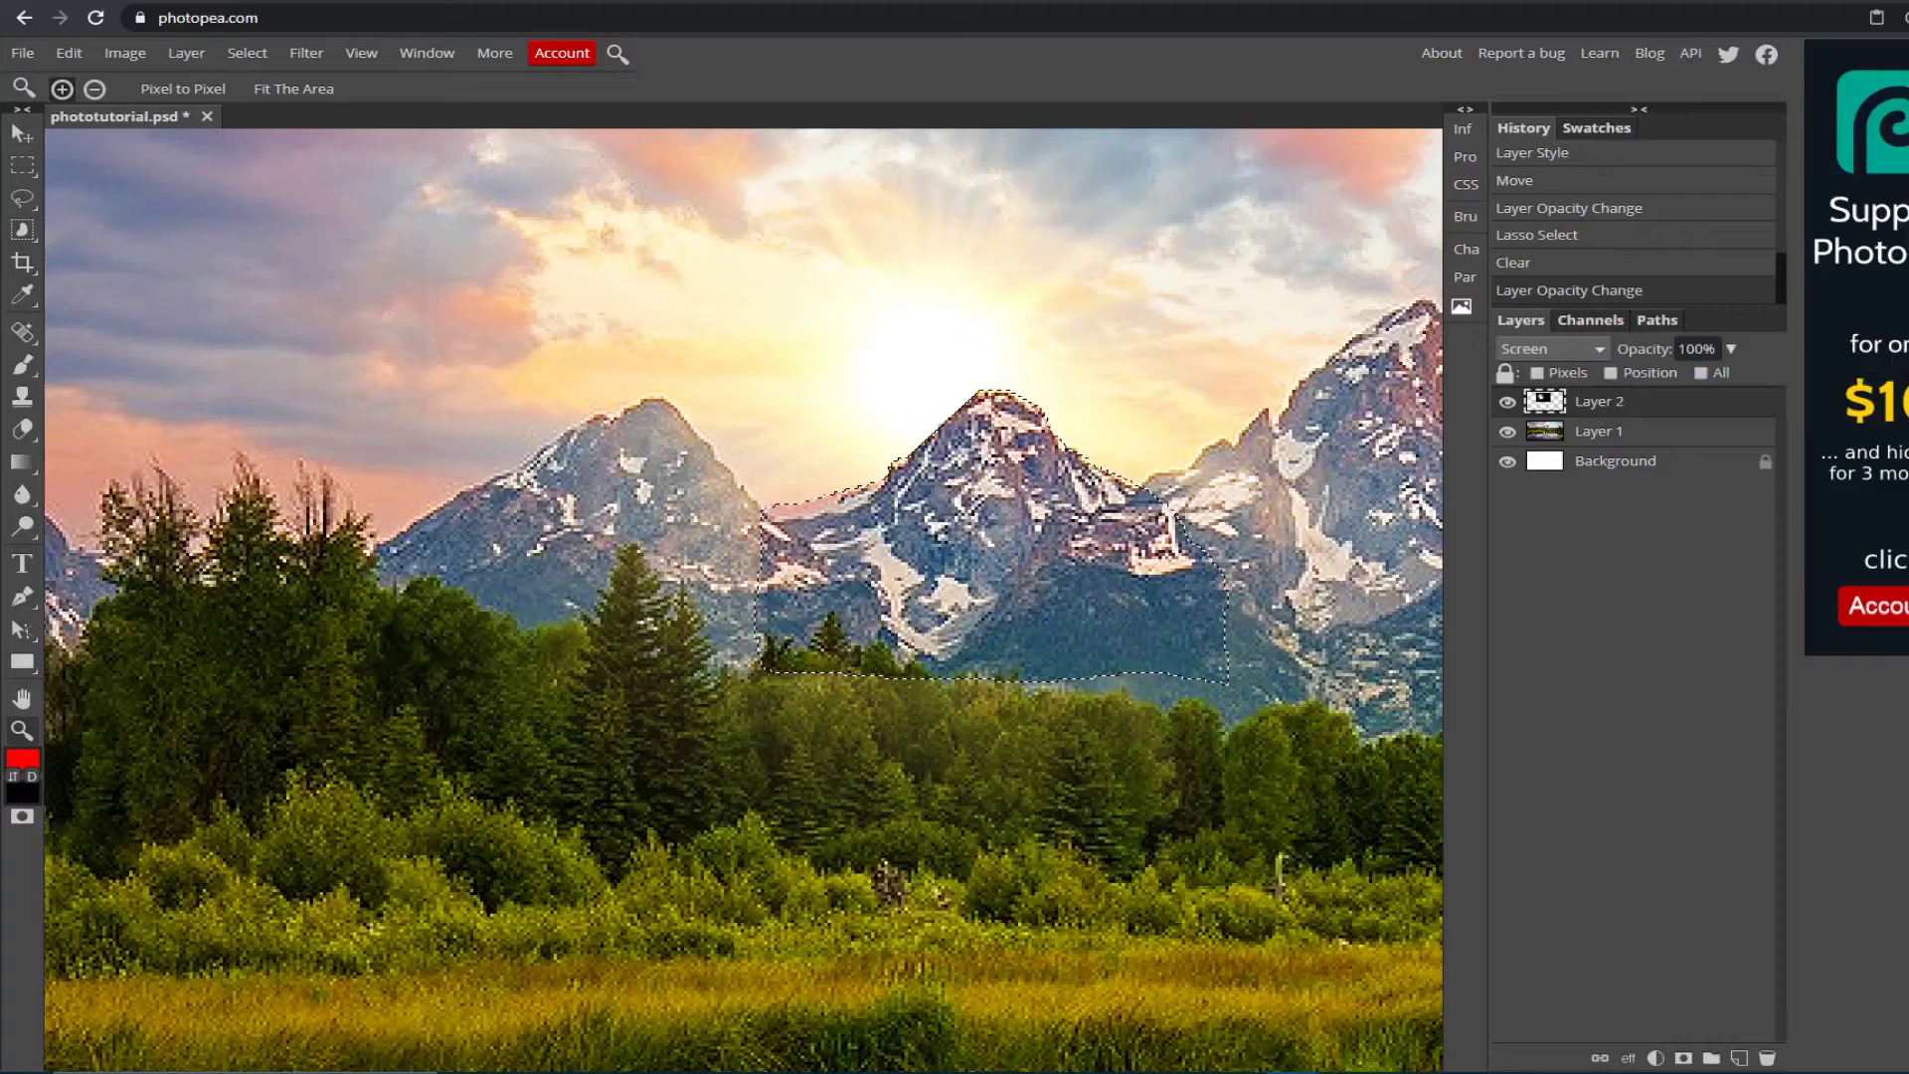
pyautogui.click(20, 139)
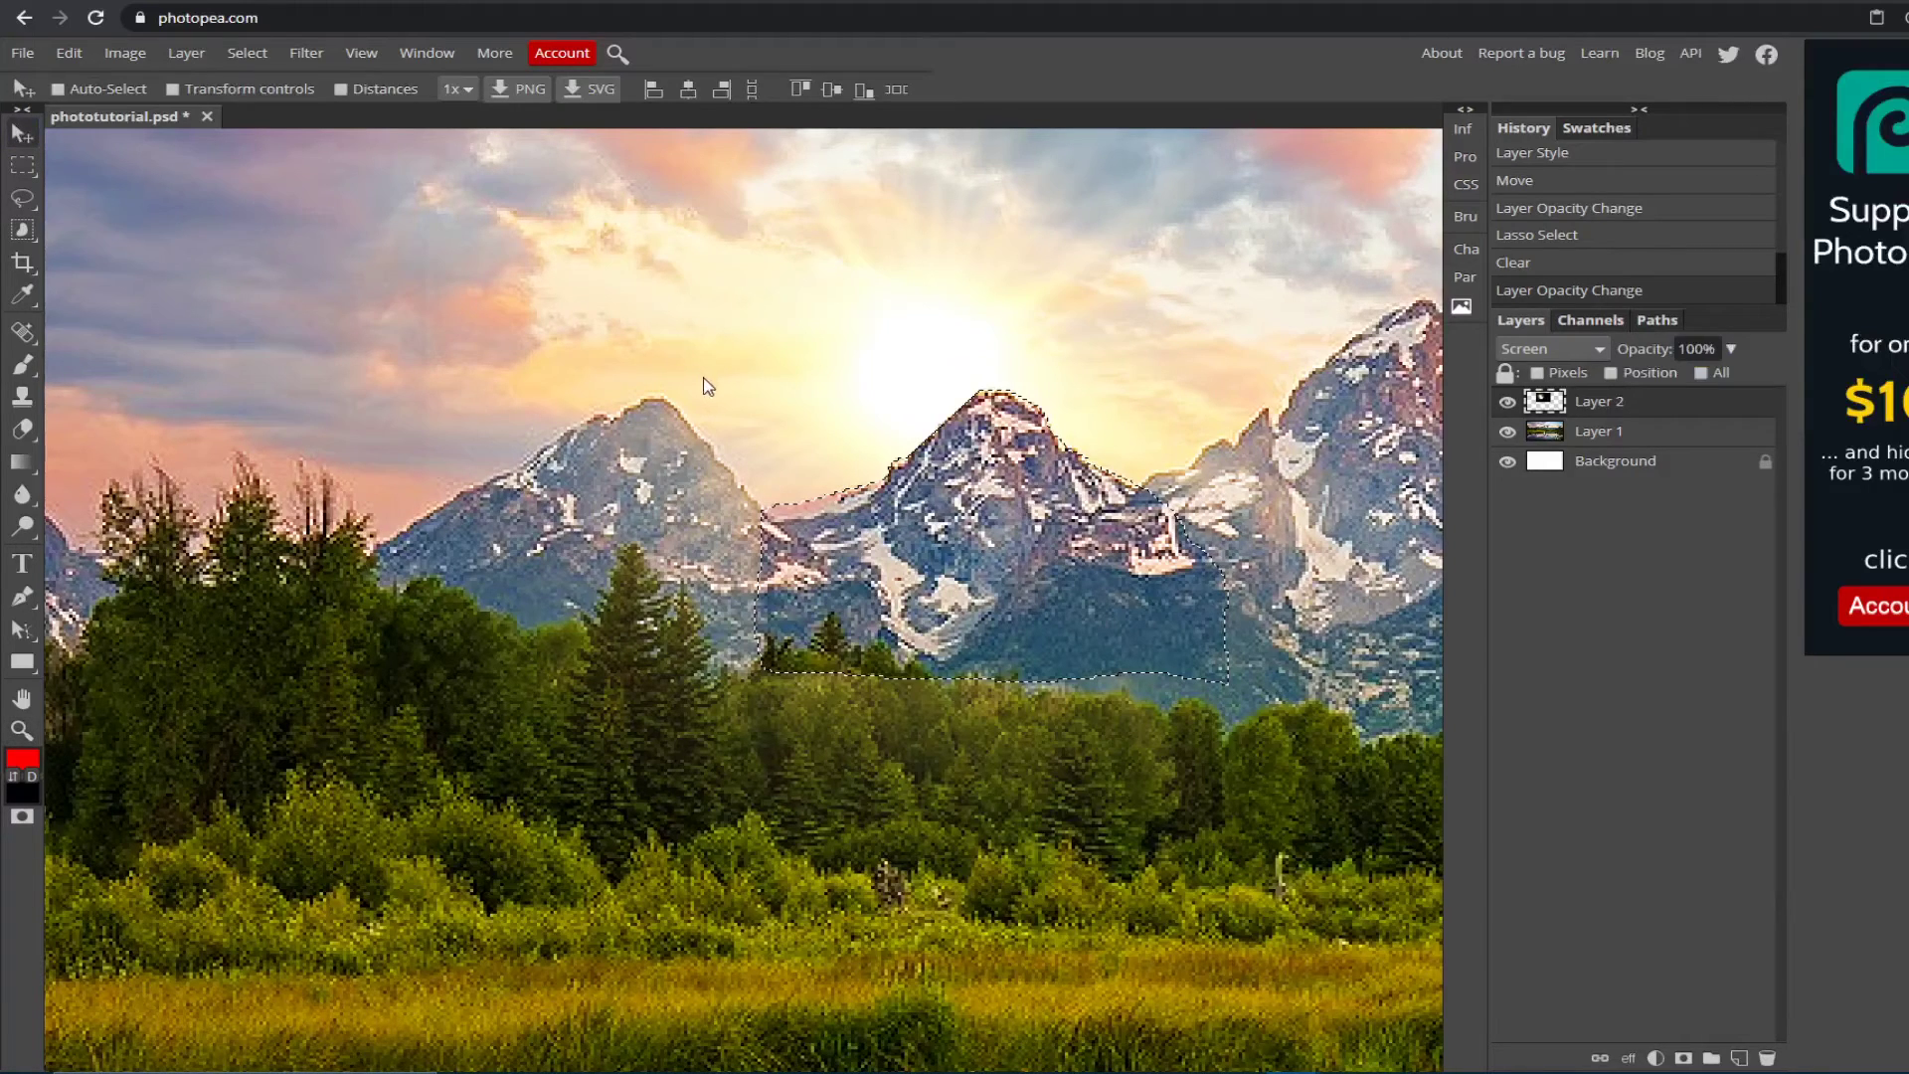
pyautogui.hotkey('ctrl', 'd')
# Zoom out to the whole landscape, zoom in on the sun behind the peak, then back out
pyautogui.scroll(-1, 285, 675)
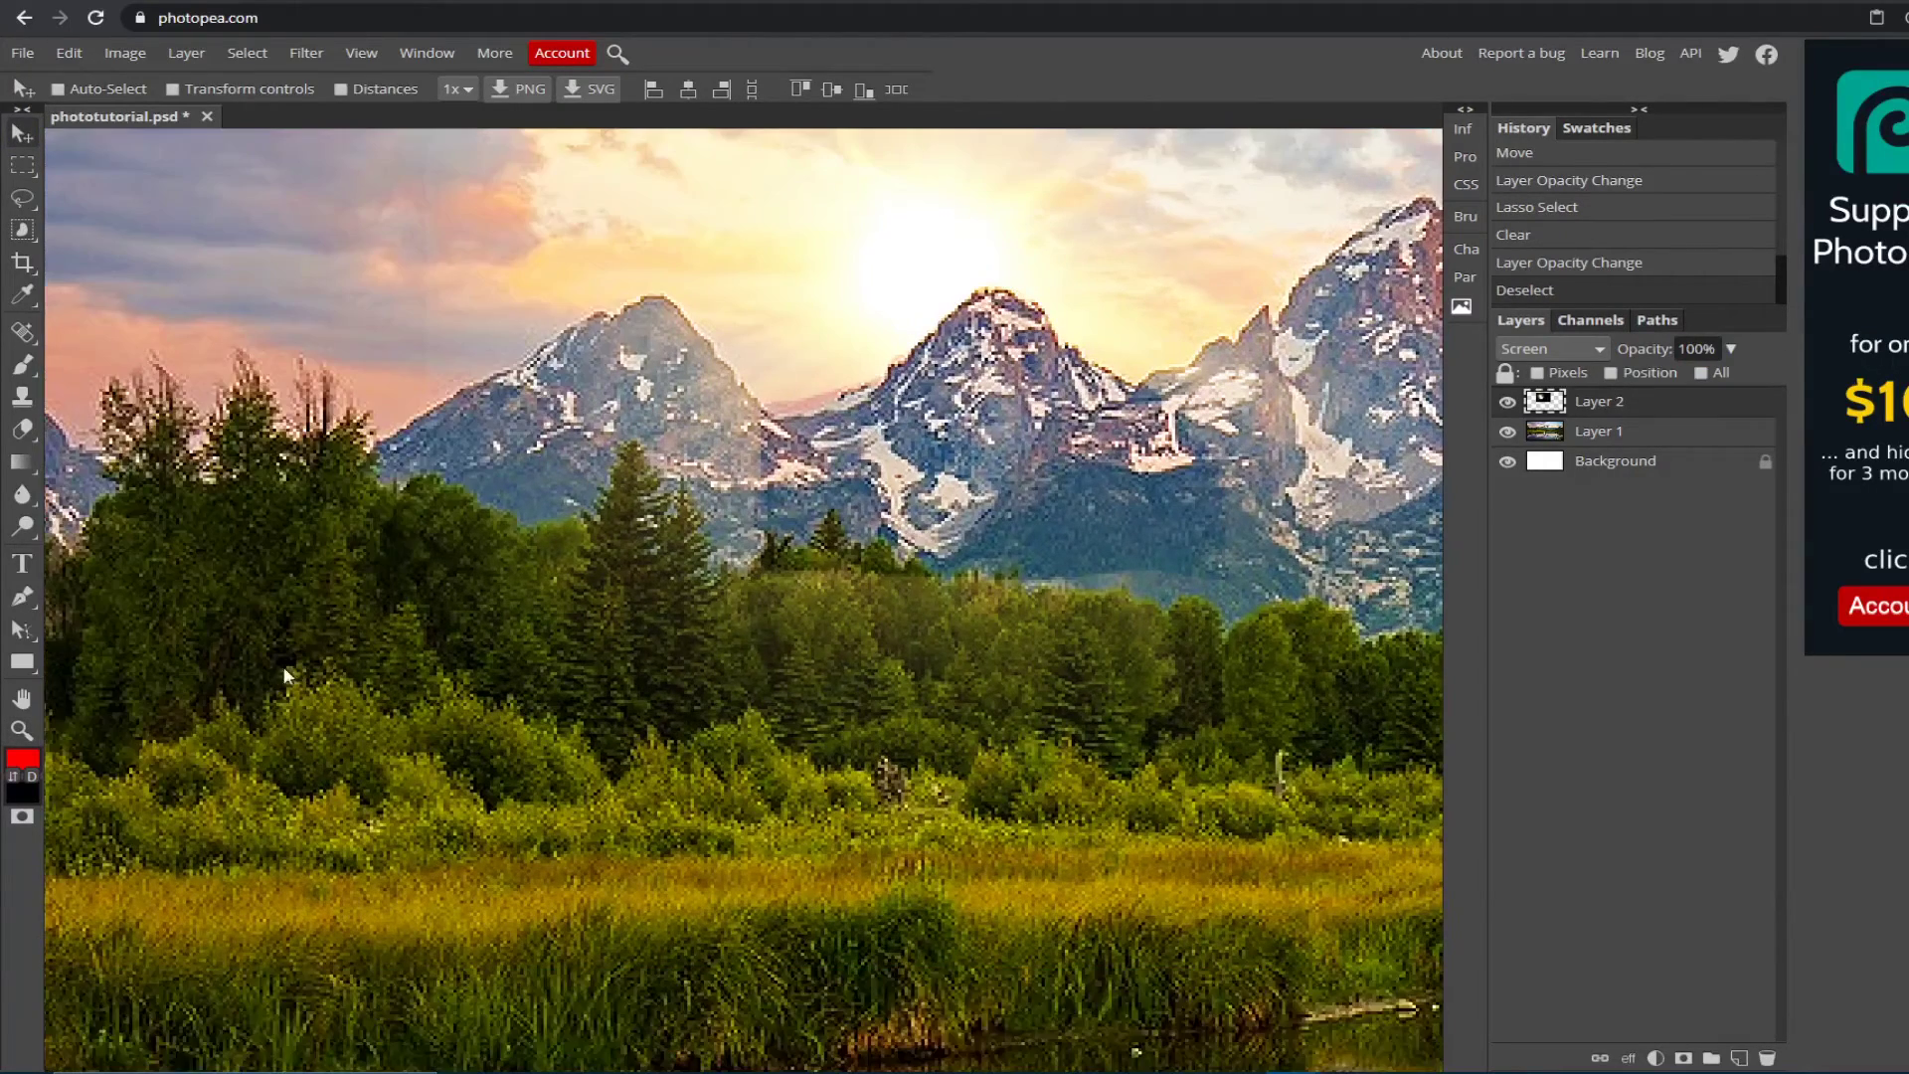
pyautogui.click(42, 731)
pyautogui.moveTo(467, 660); pyautogui.dragTo(416, 656)
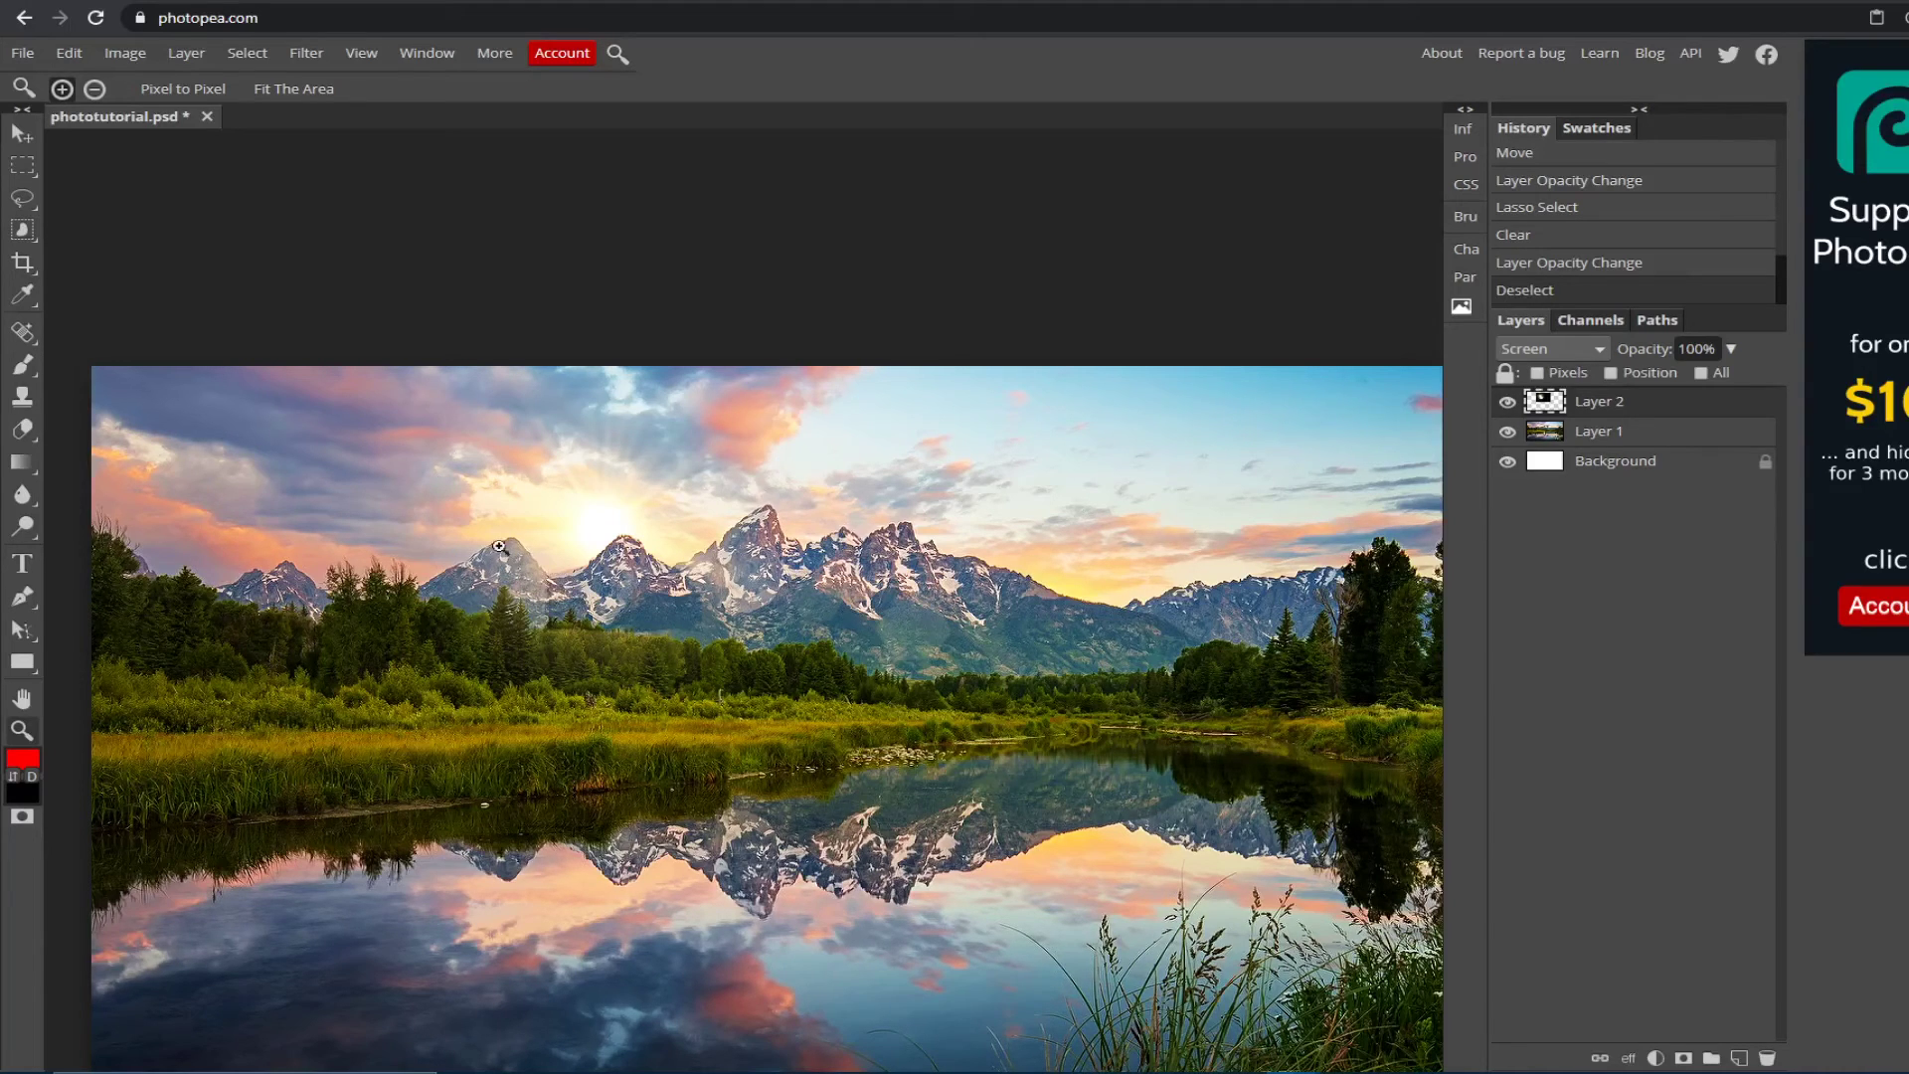
pyautogui.click(572, 519)
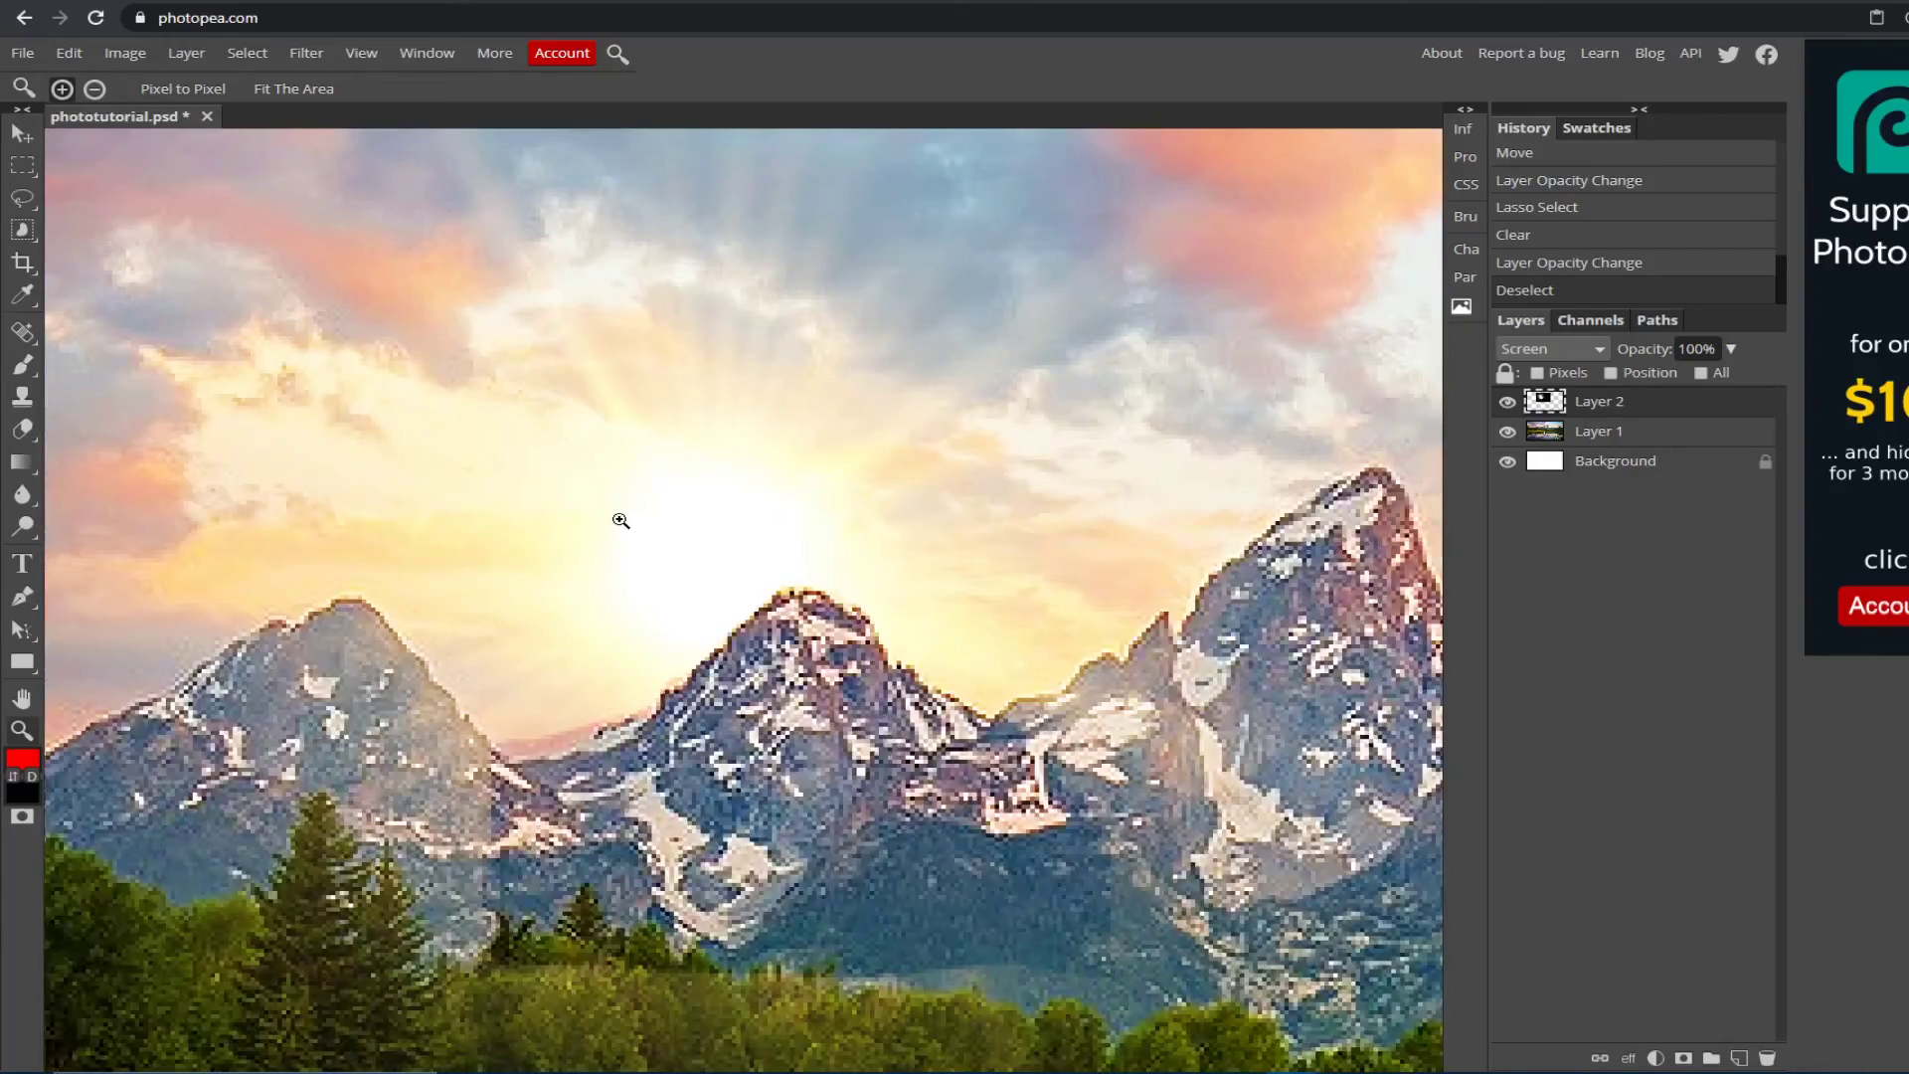
pyautogui.keyDown('alt'); pyautogui.click(730, 562); pyautogui.keyUp('alt')
pyautogui.scroll(-5, 836, 611)
pyautogui.scroll(4, 835, 597)
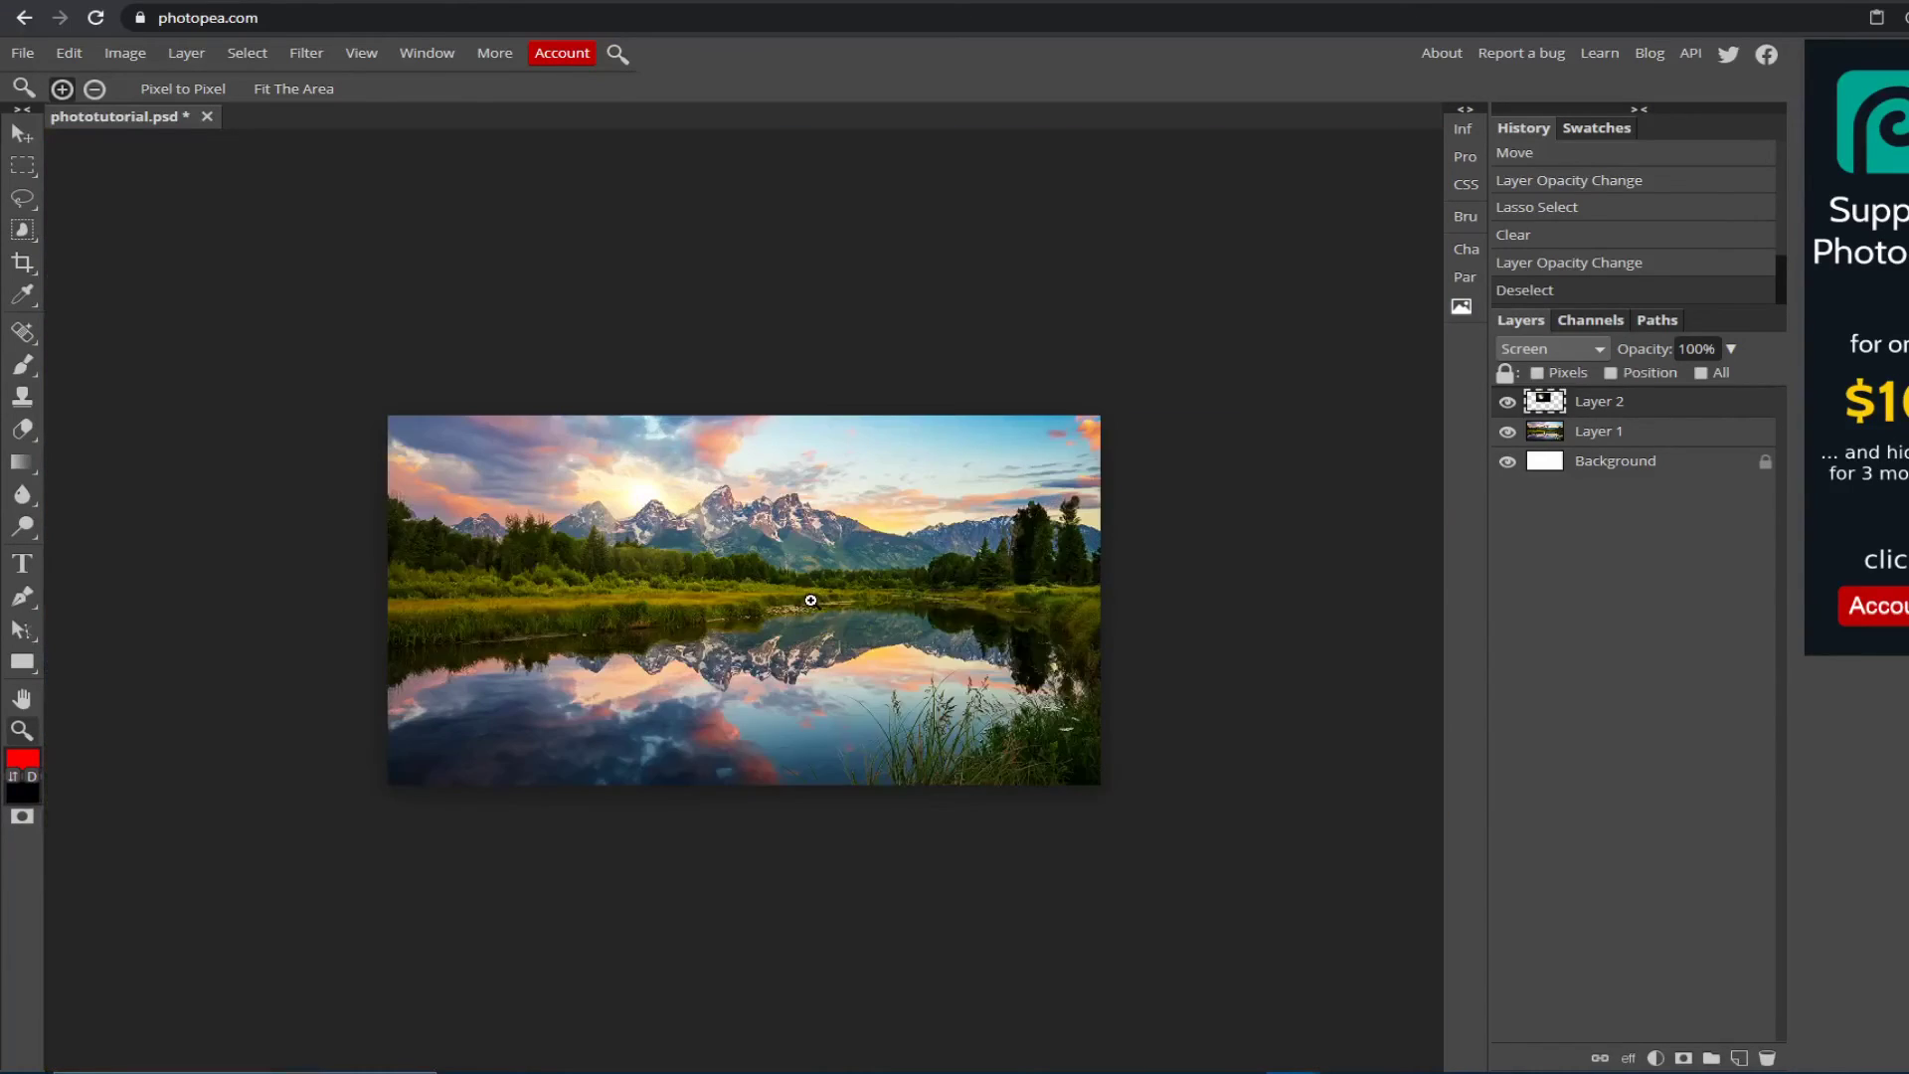
pyautogui.scroll(2, 741, 520)
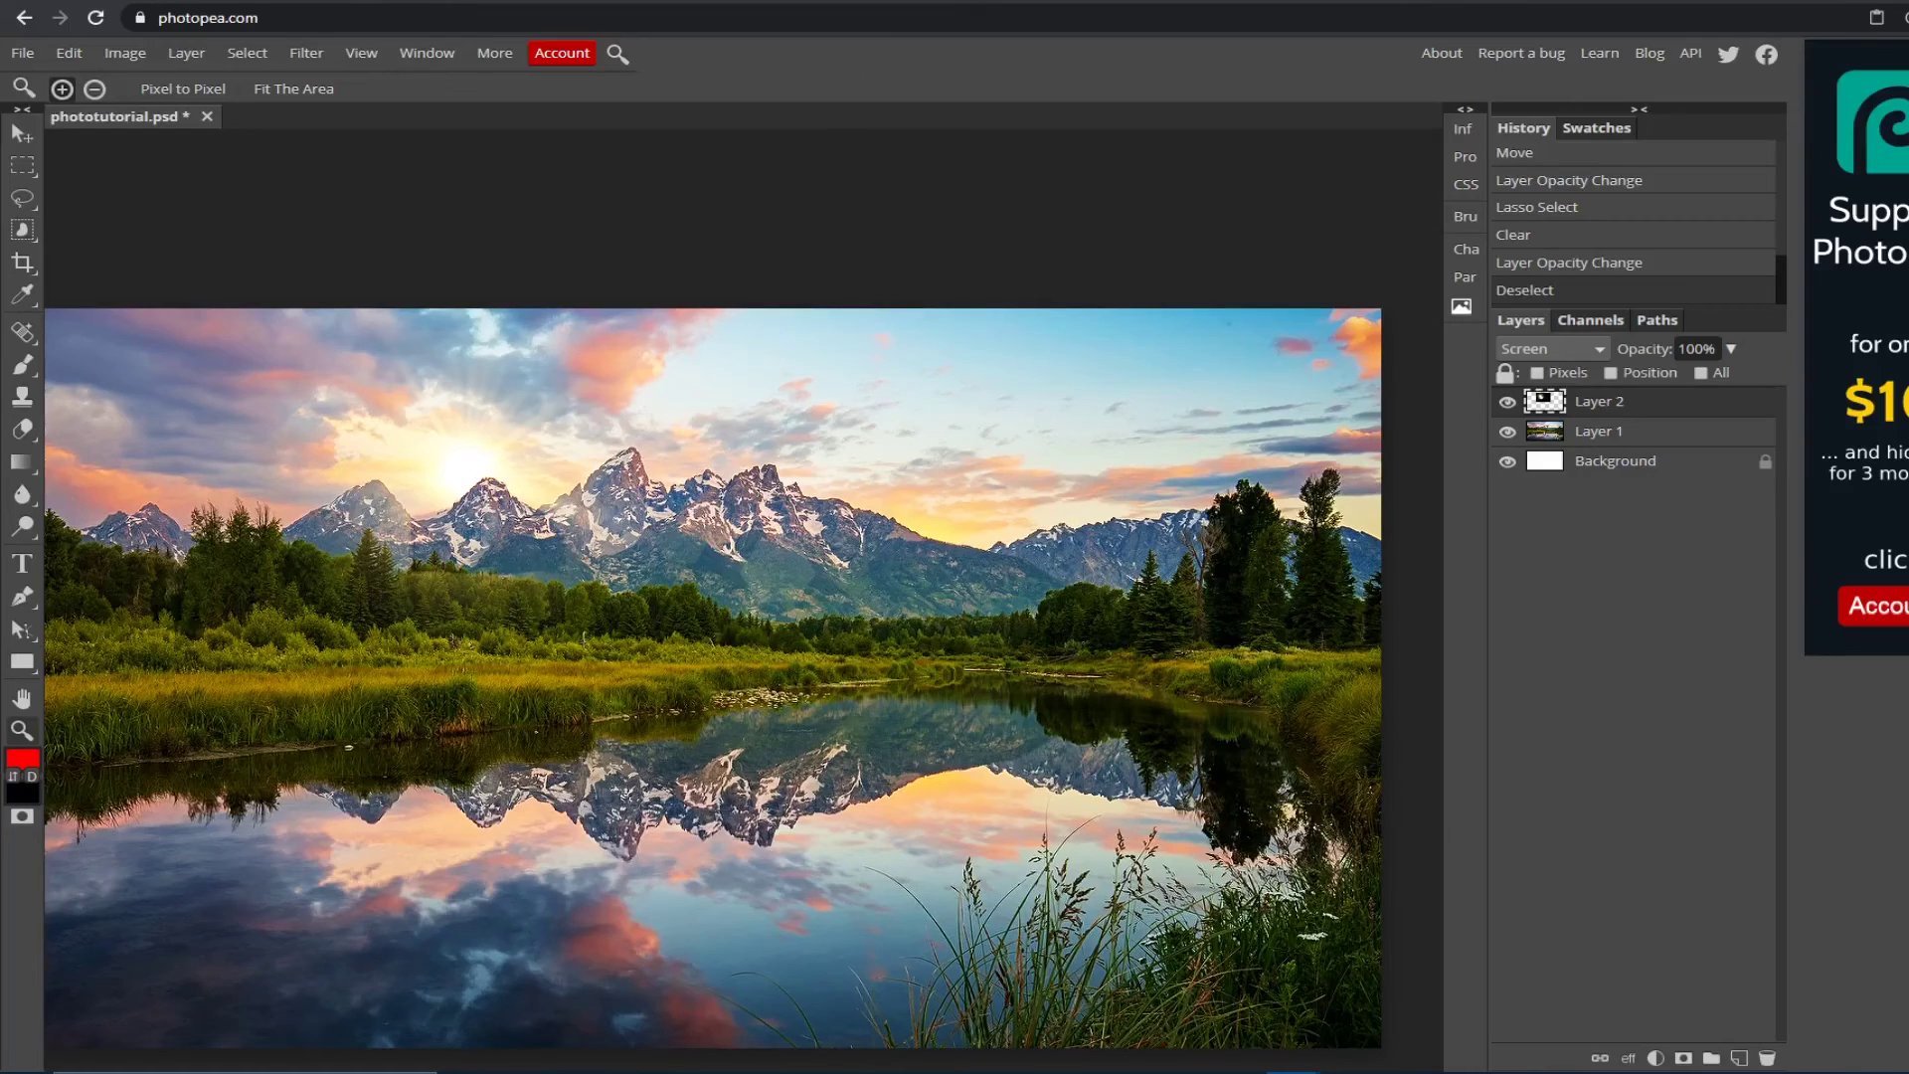
# Compare the edit against the original unedited mountain-lake photo in the other tab
pyautogui.hotkey('ctrl', 'Tab')
pyautogui.hotkey('ctrl', 'Tab')
pyautogui.scroll(-1, 467, 302)
pyautogui.scroll(1, 426, 484)
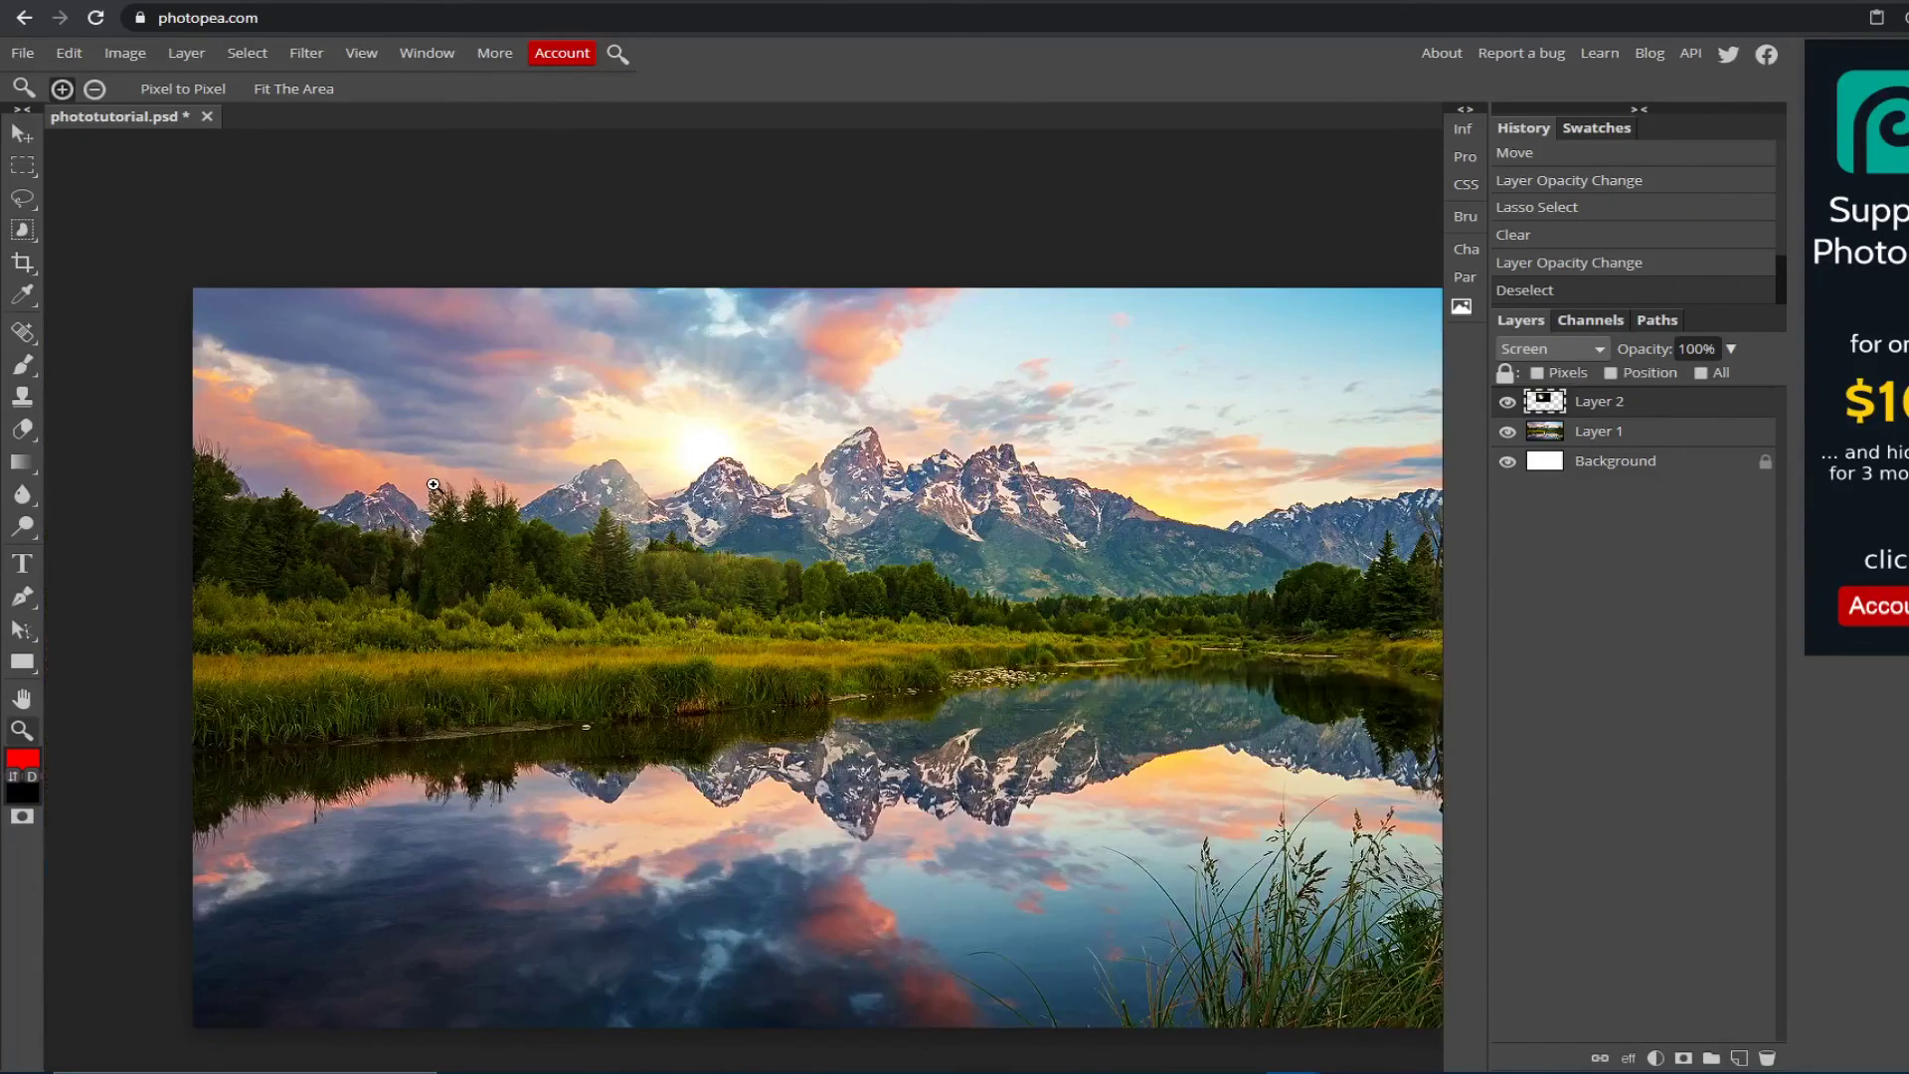